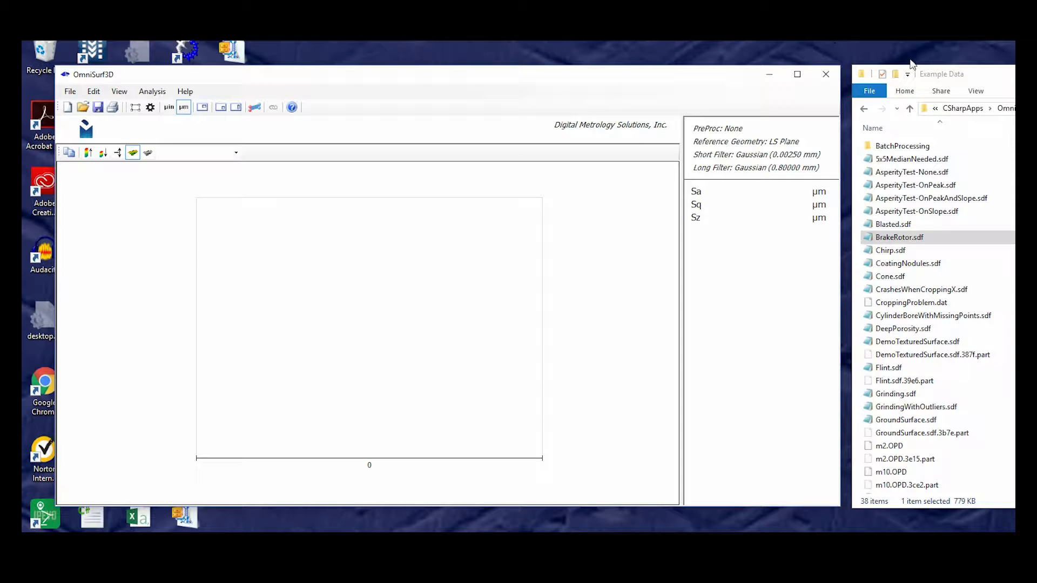
Load Grinding.sdf from the Example Data folder and examine its raw 3D surface from different angles
drag(892, 398, 426, 296)
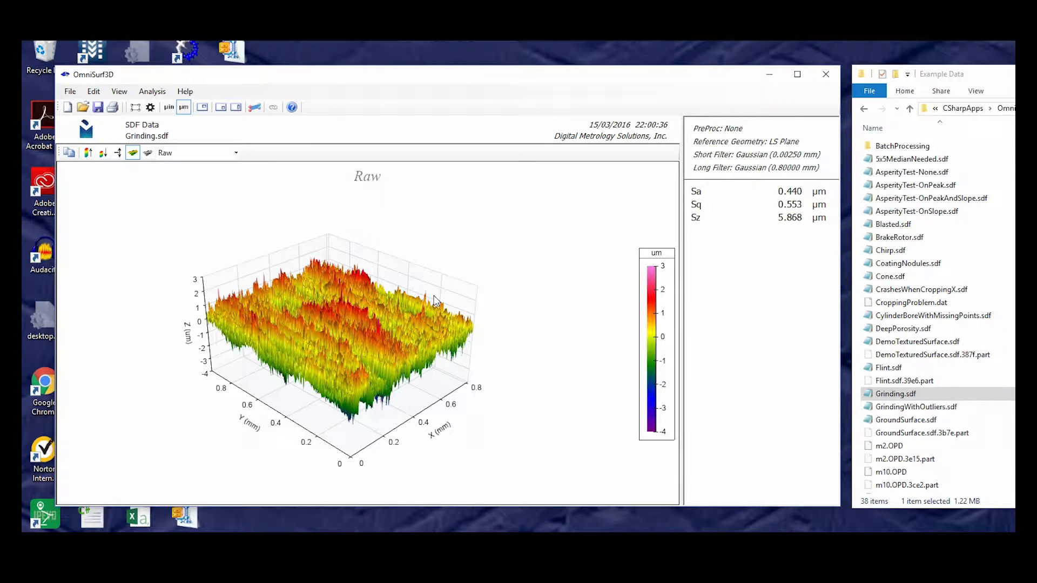
drag(417, 281, 328, 375)
scroll(361, 380, up, 4)
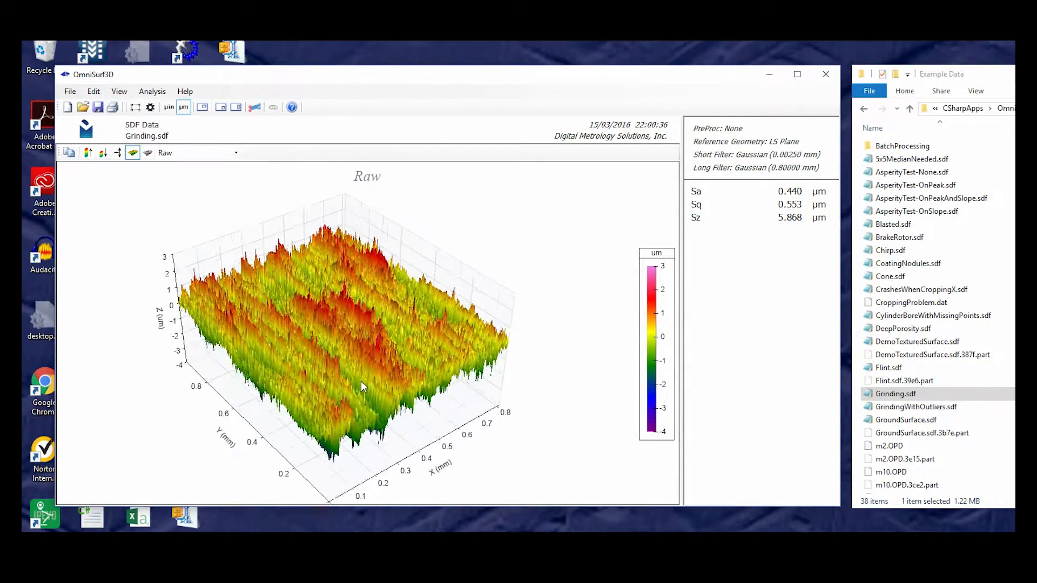
scroll(361, 380, down, 4)
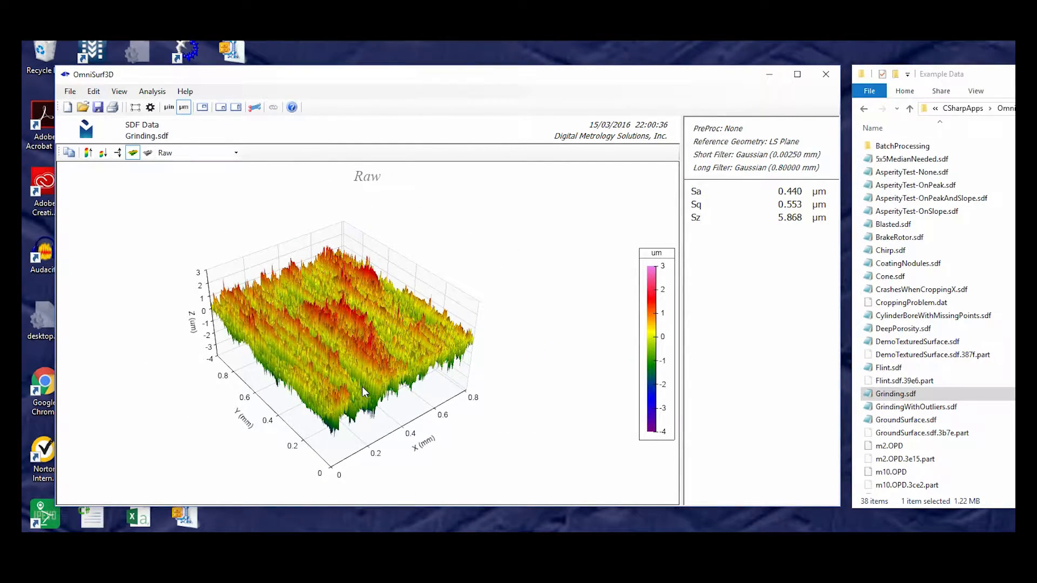
scroll(362, 386, up, 3)
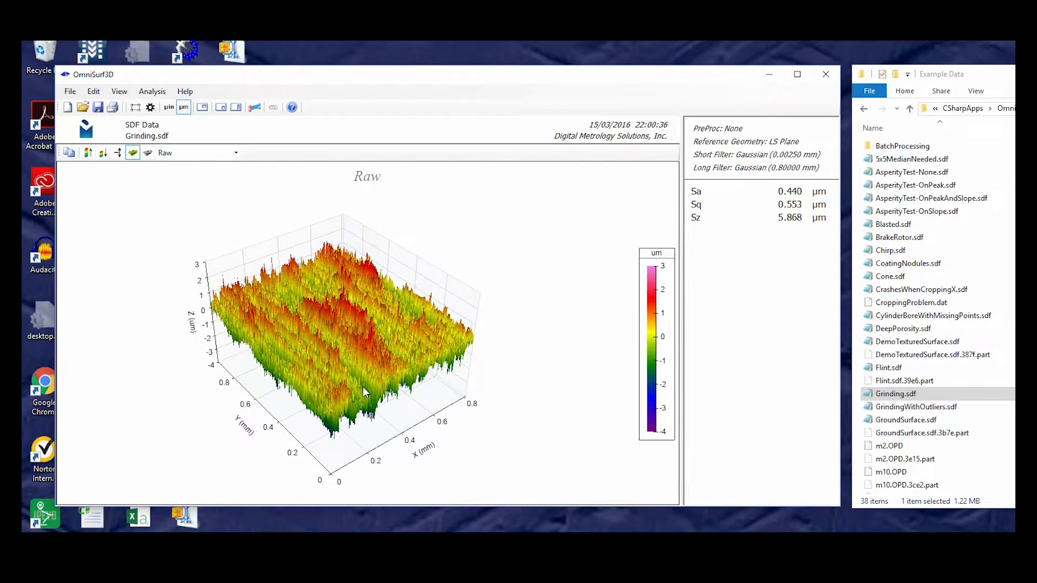
scroll(361, 386, down, 3)
scroll(361, 387, up, 1)
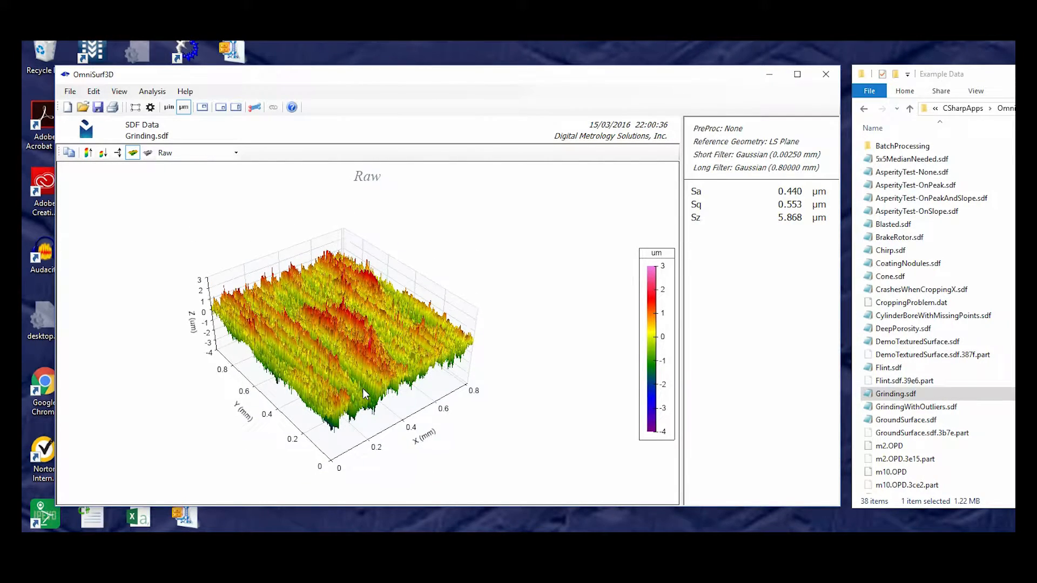
drag(359, 377, 408, 415)
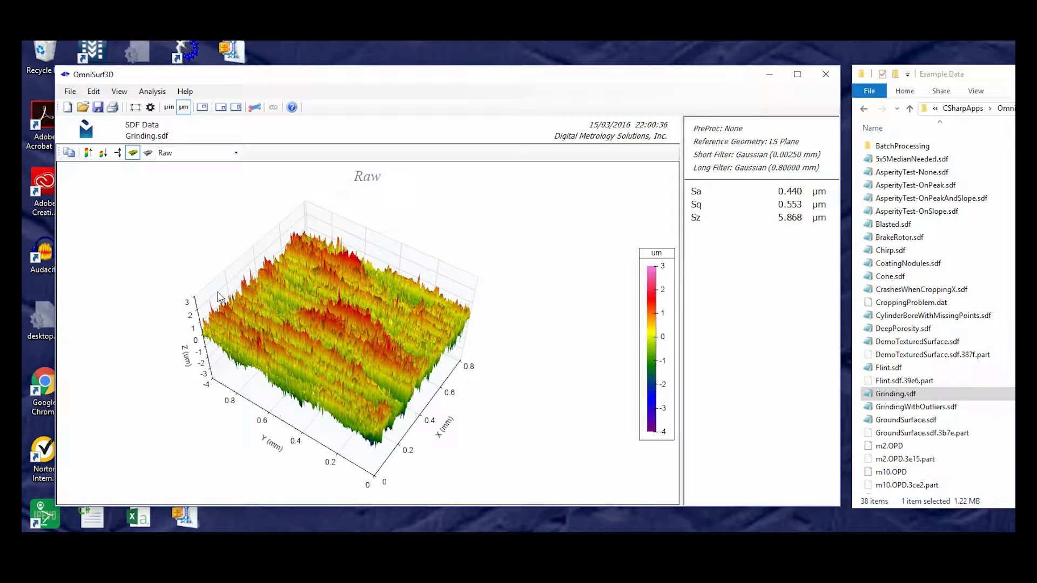
Examine the pre-processing options in the analysis settings without changing them
click(162, 93)
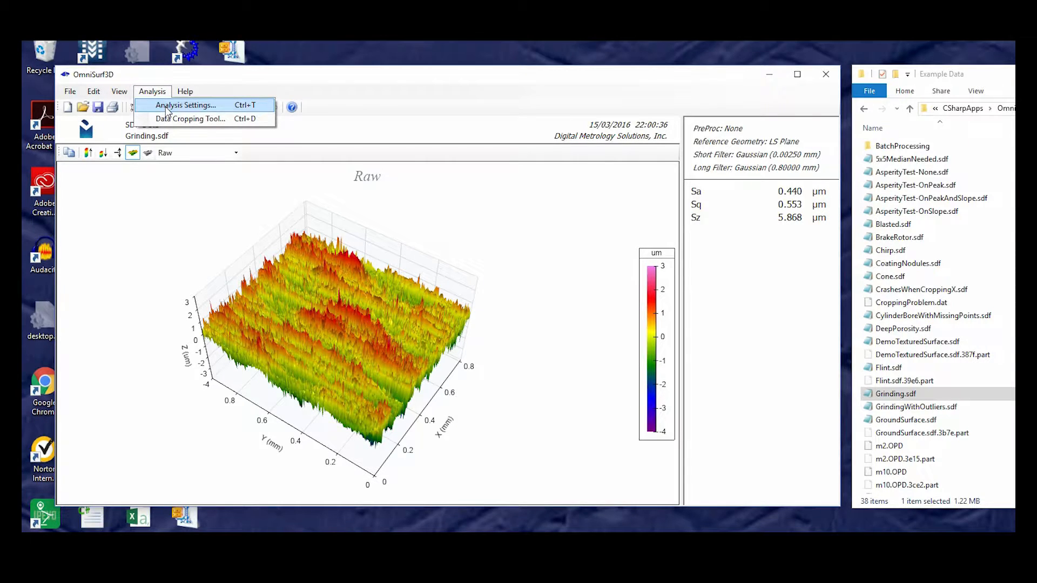
click(166, 106)
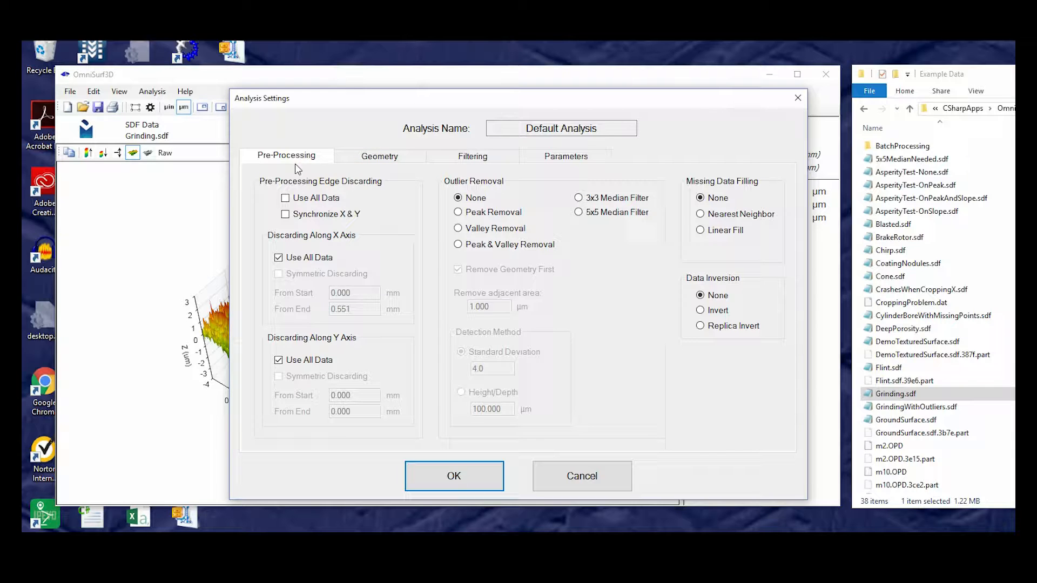
click(450, 478)
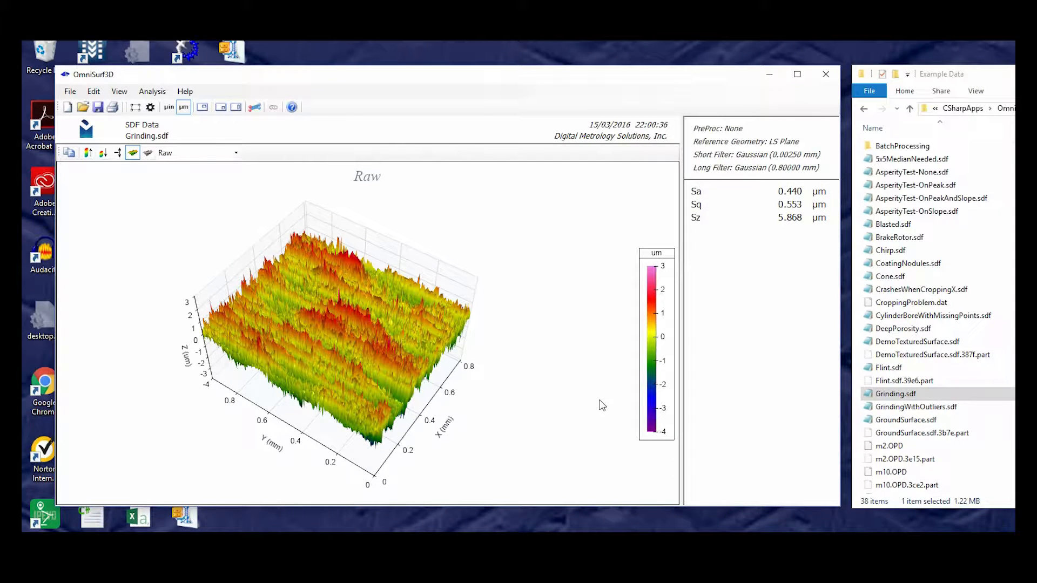
Load BrakeRotor.sdf from the Example Data folder and set its missing data filling to Linear Fill
drag(899, 237, 306, 364)
drag(363, 396, 318, 445)
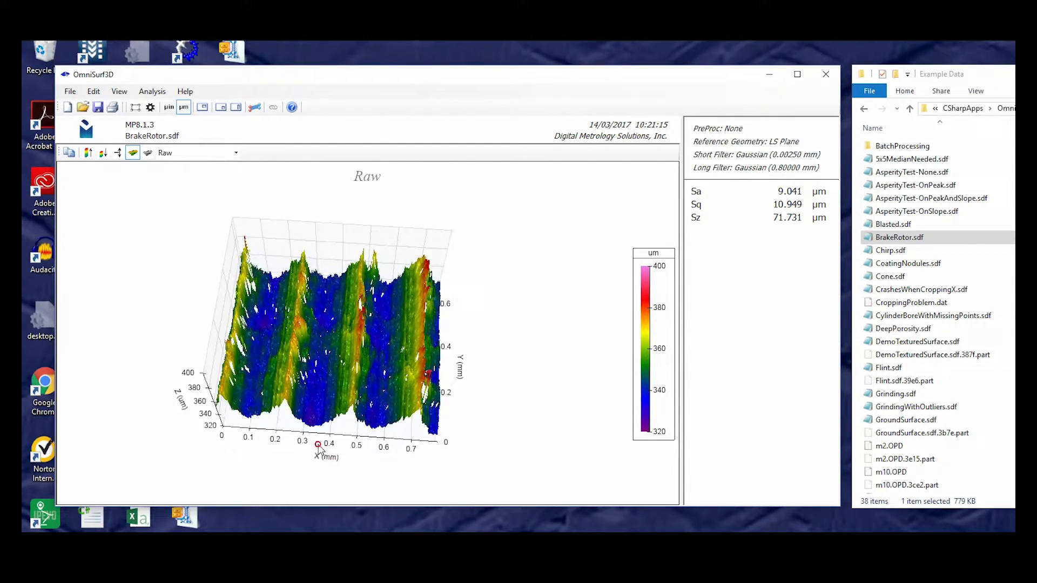
click(151, 107)
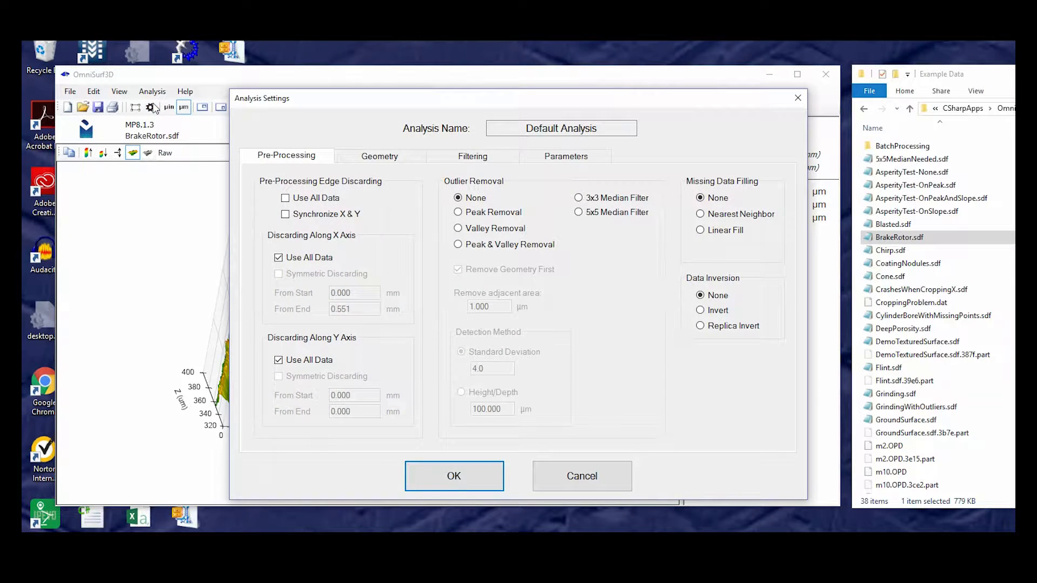
click(701, 232)
click(490, 475)
drag(331, 365, 294, 344)
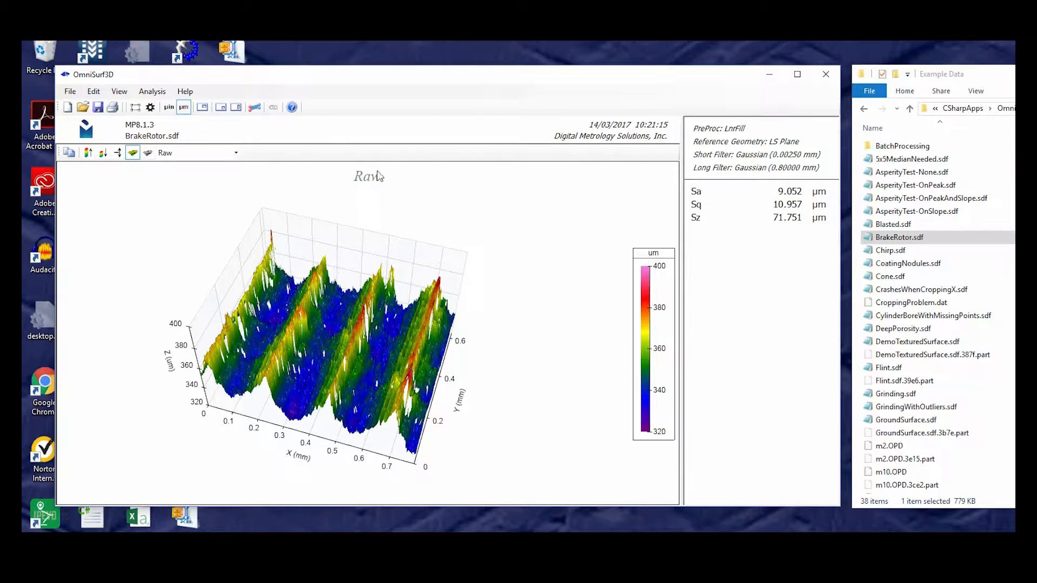
Display the PreProcessed surface of the brake rotor data instead of the raw one
click(236, 153)
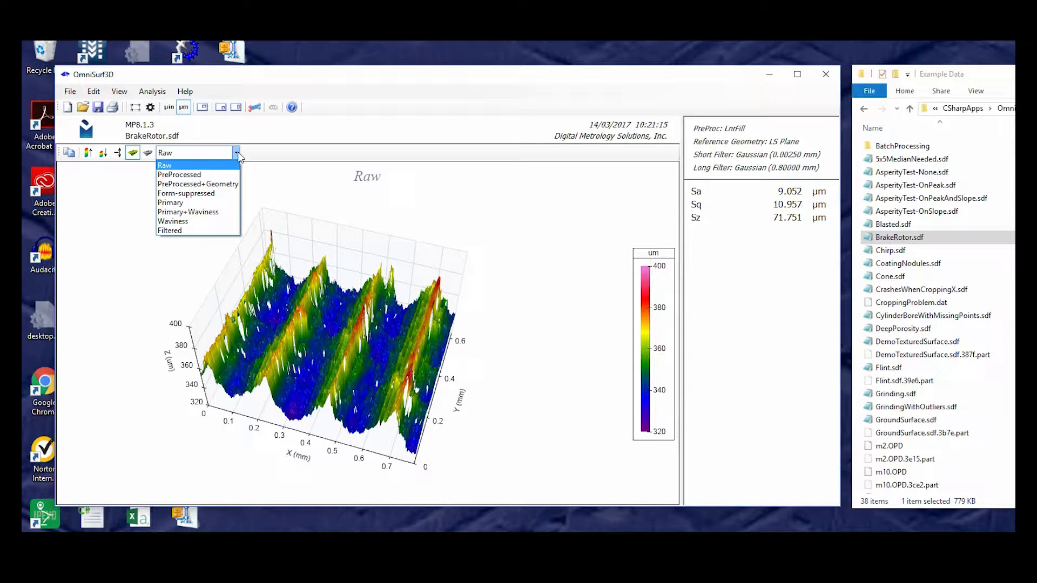
click(225, 174)
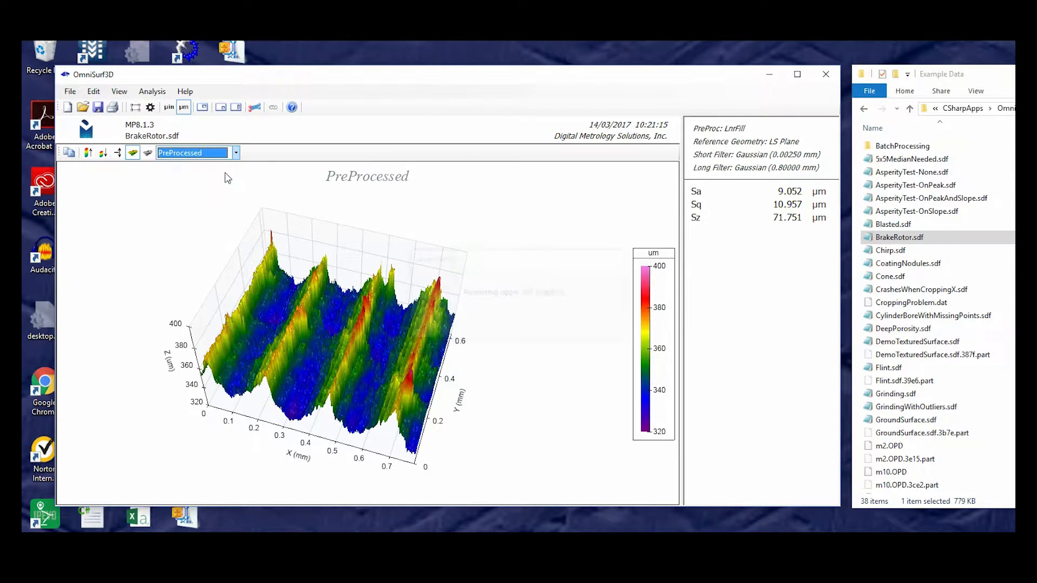
drag(329, 342, 326, 367)
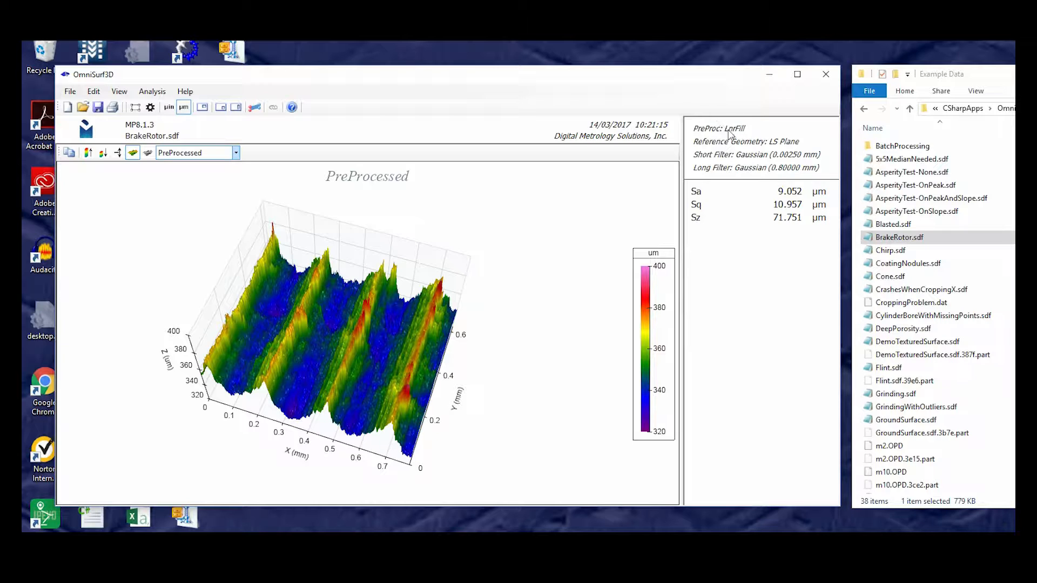
drag(389, 384, 389, 368)
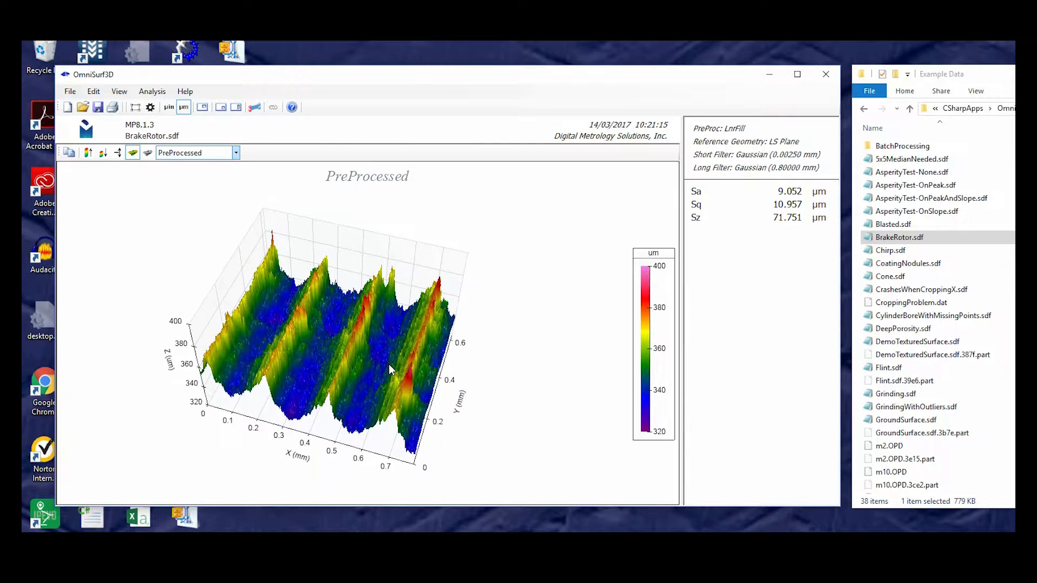
Compare the Raw brake rotor surface with the PreProcessed one, ending on PreProcessed
click(235, 153)
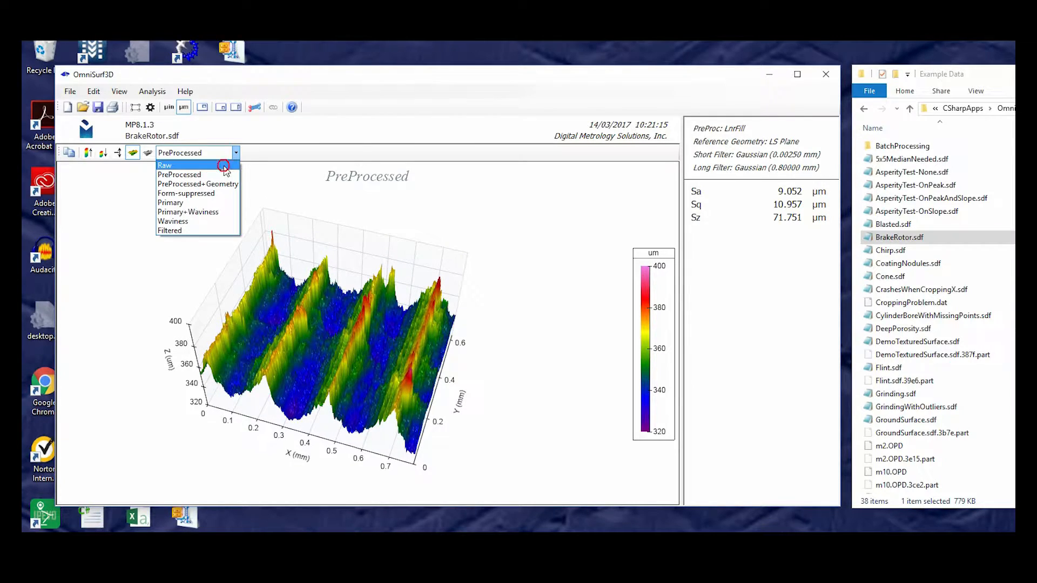
click(234, 164)
click(236, 153)
click(181, 169)
Examine the reference geometry options in the analysis settings
click(150, 108)
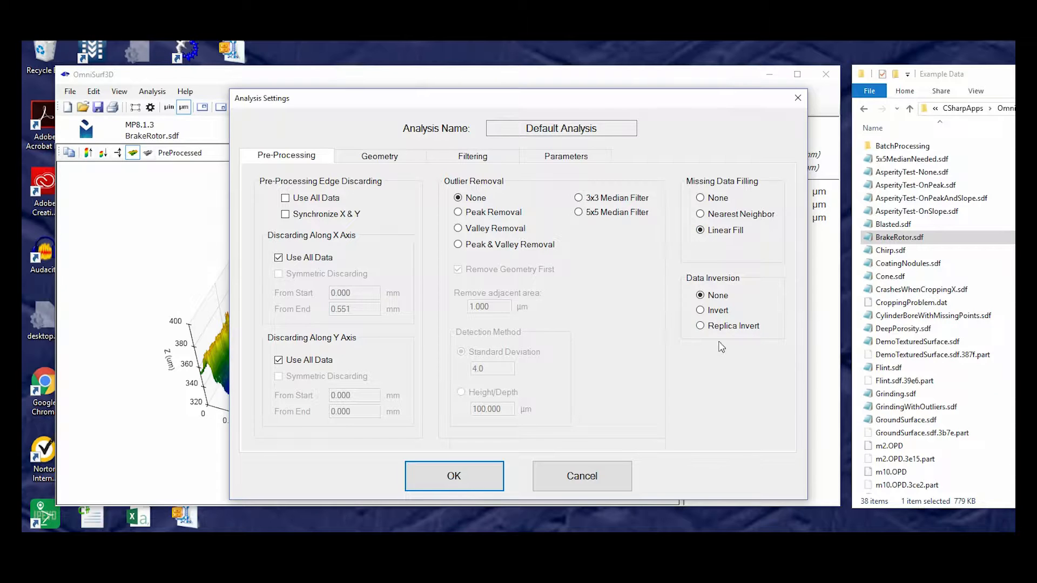
click(382, 156)
click(482, 477)
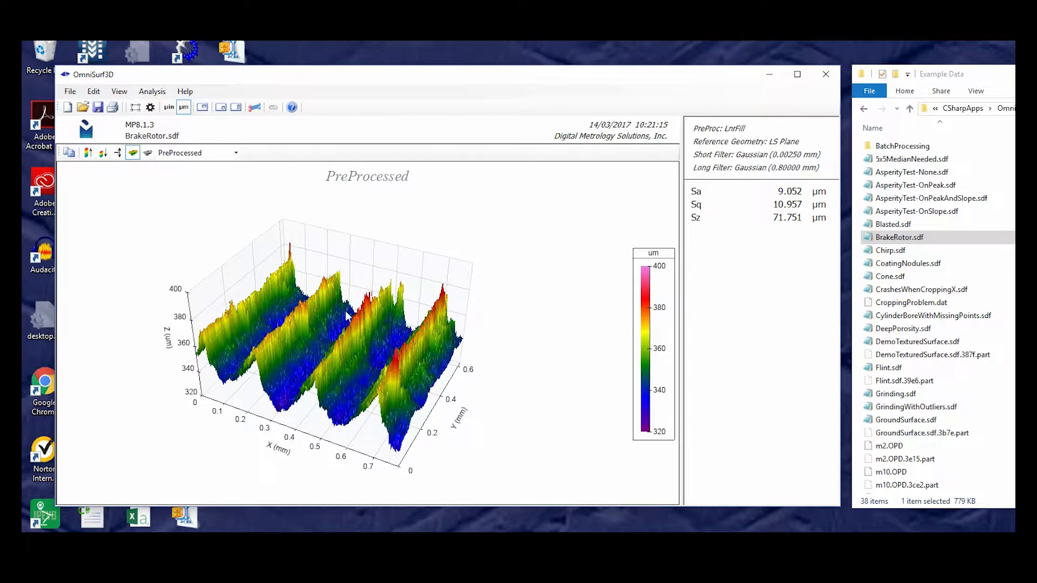
Display the brake rotor surface as PreProcessed+Geometry and view the reference plane from the side
click(236, 153)
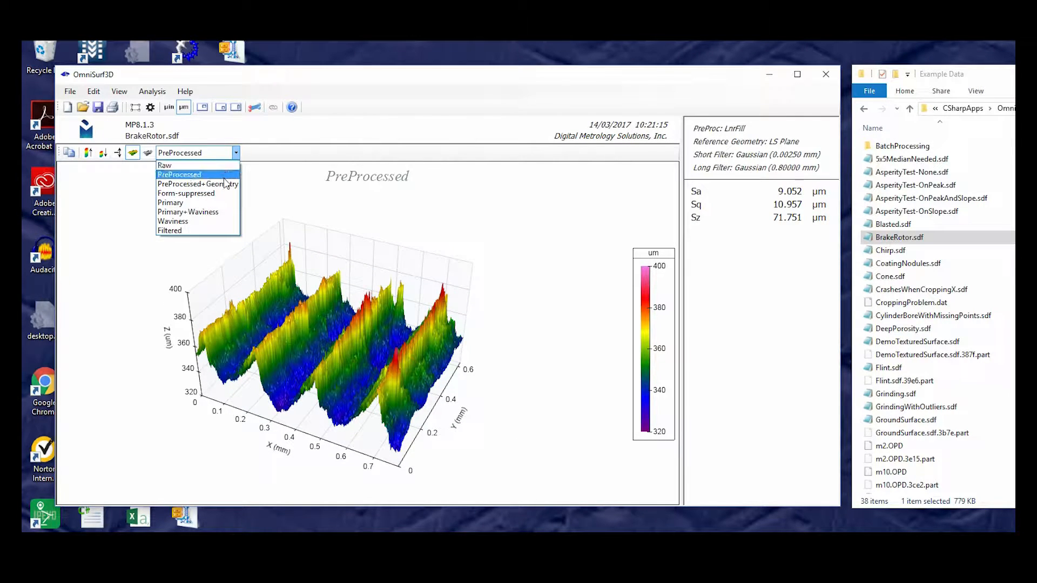
click(224, 176)
click(236, 153)
click(227, 184)
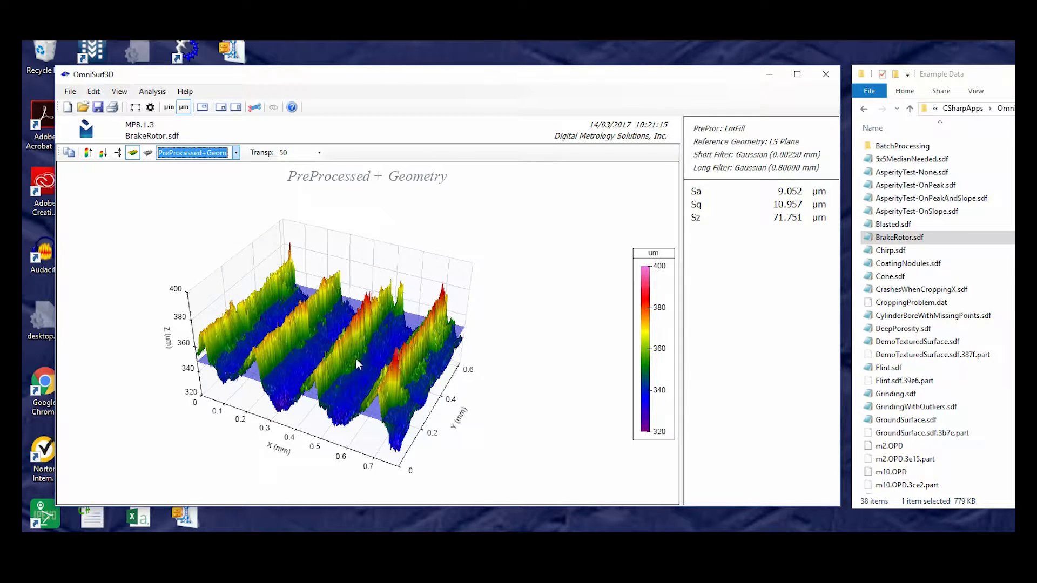
drag(356, 358, 360, 296)
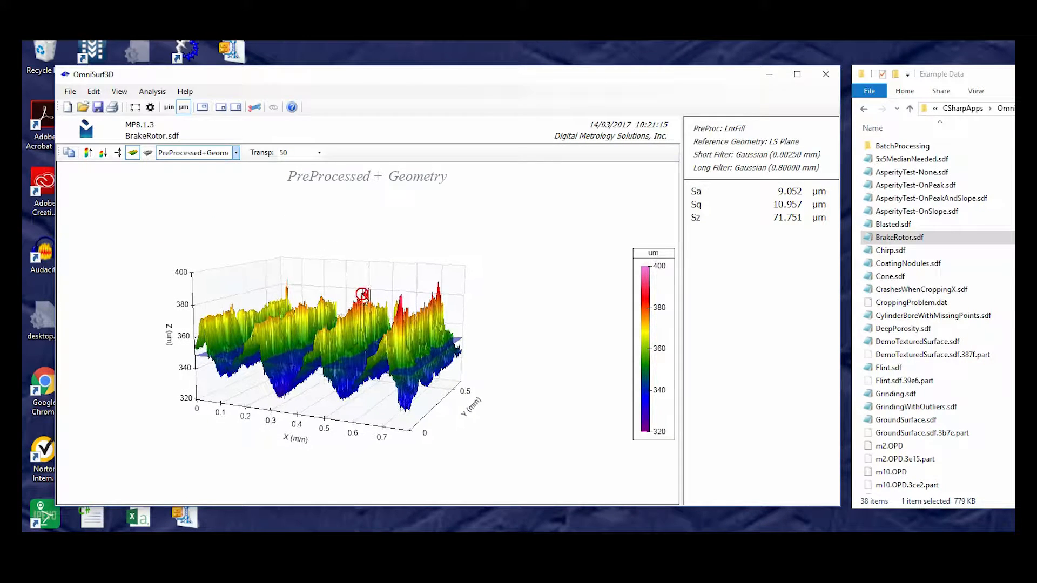
Check which reference geometry is fitted to the brake rotor and examine how it cuts through the surface
click(150, 107)
click(380, 156)
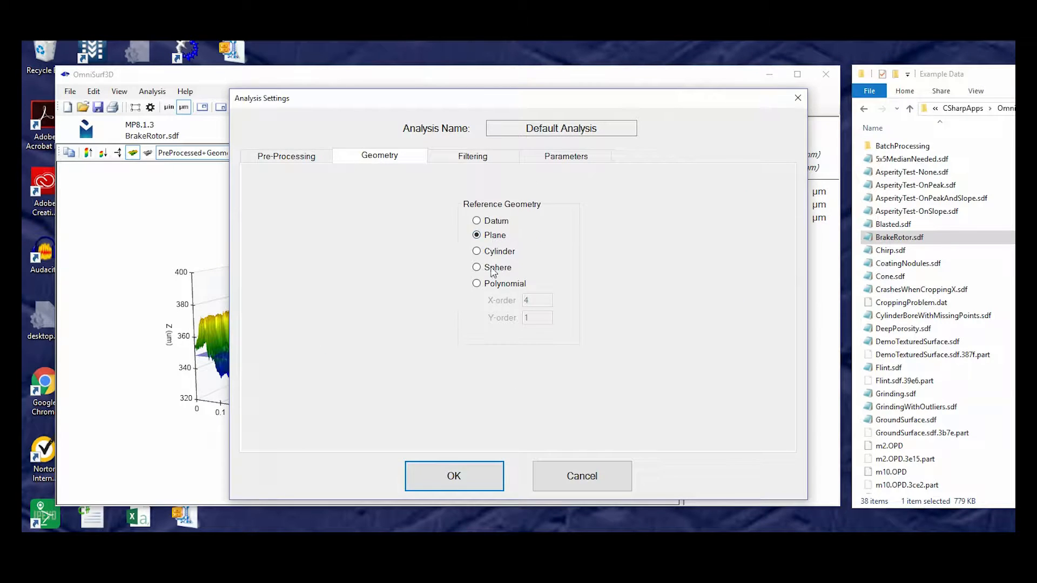
click(454, 484)
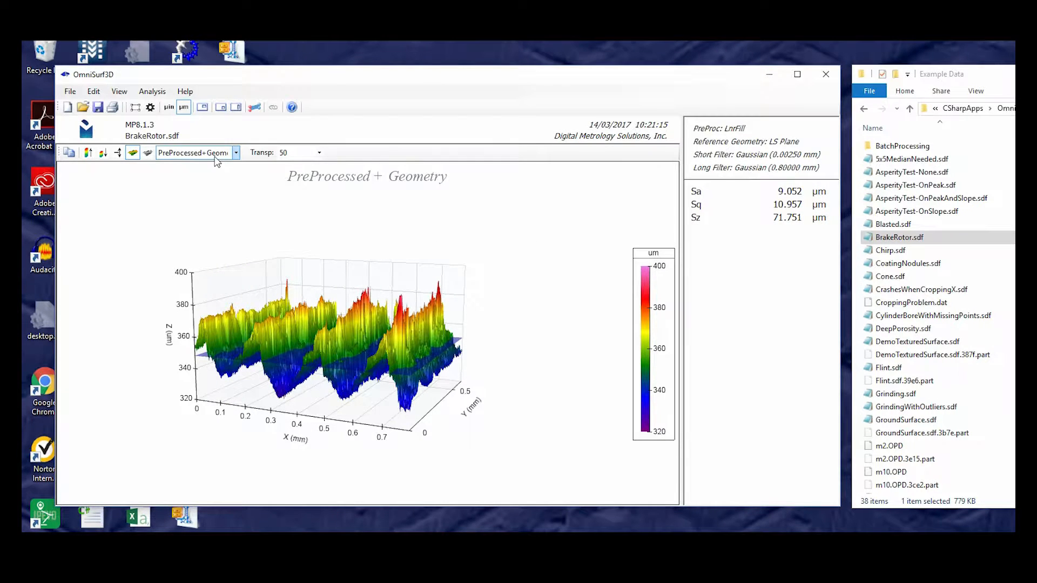
drag(336, 358, 336, 431)
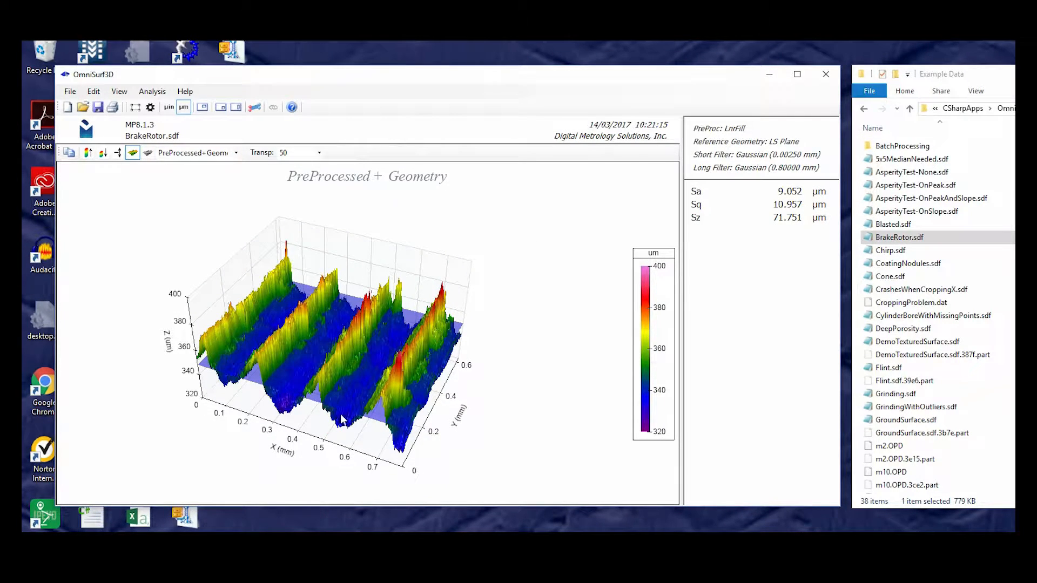
drag(363, 398, 375, 393)
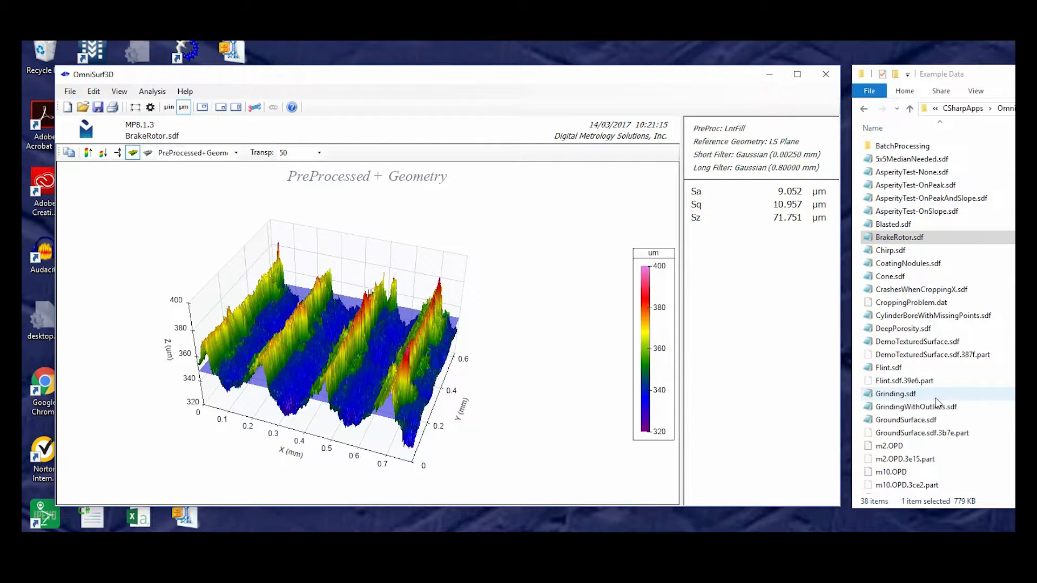
Load SmallAreaOfPores.sdf from the Example Data folder
scroll(936, 403, down, 4)
drag(918, 473, 469, 403)
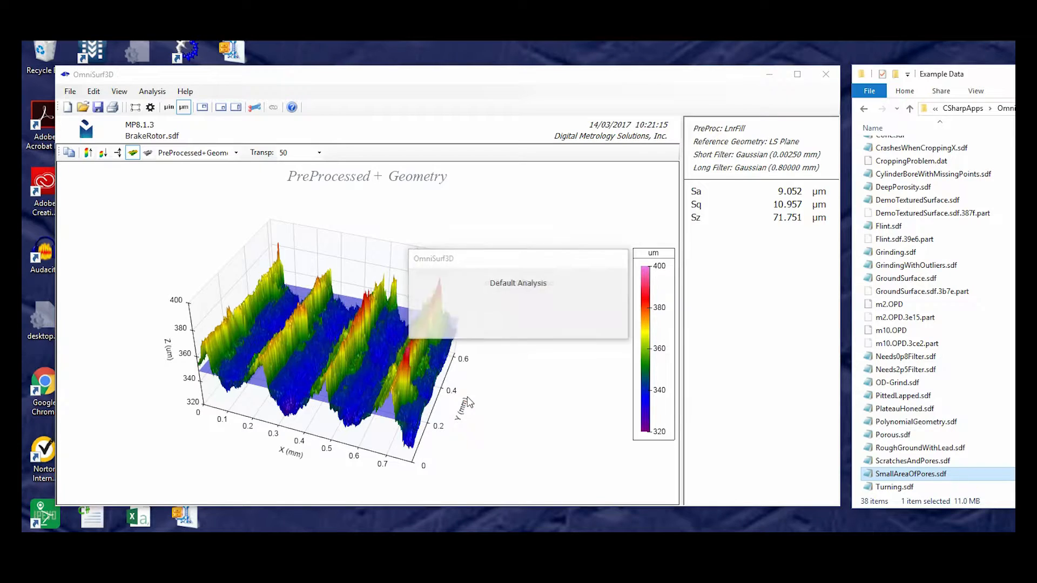
drag(336, 354, 401, 378)
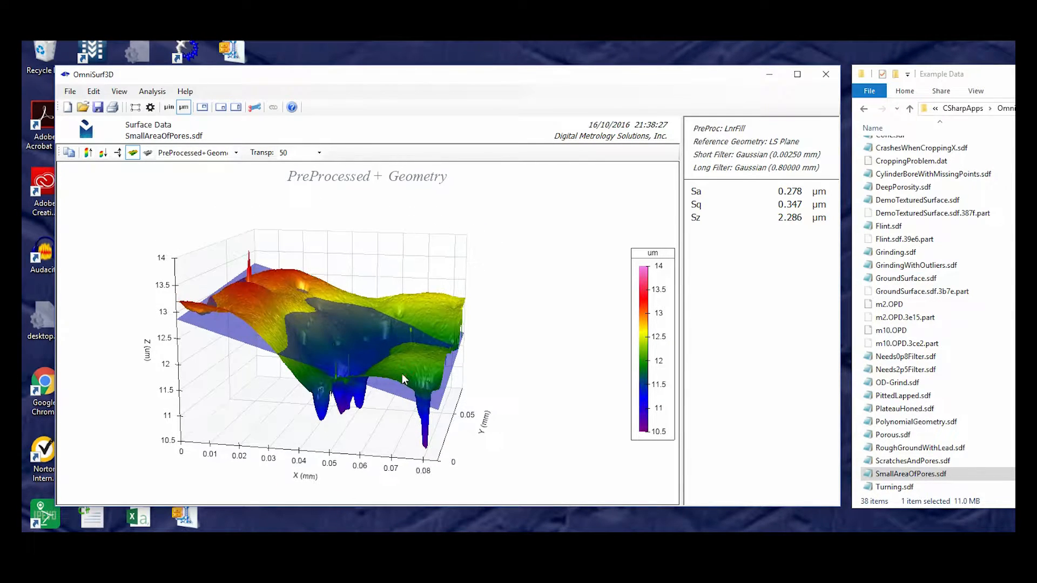
View the Form-suppressed surface of the pores data
click(236, 153)
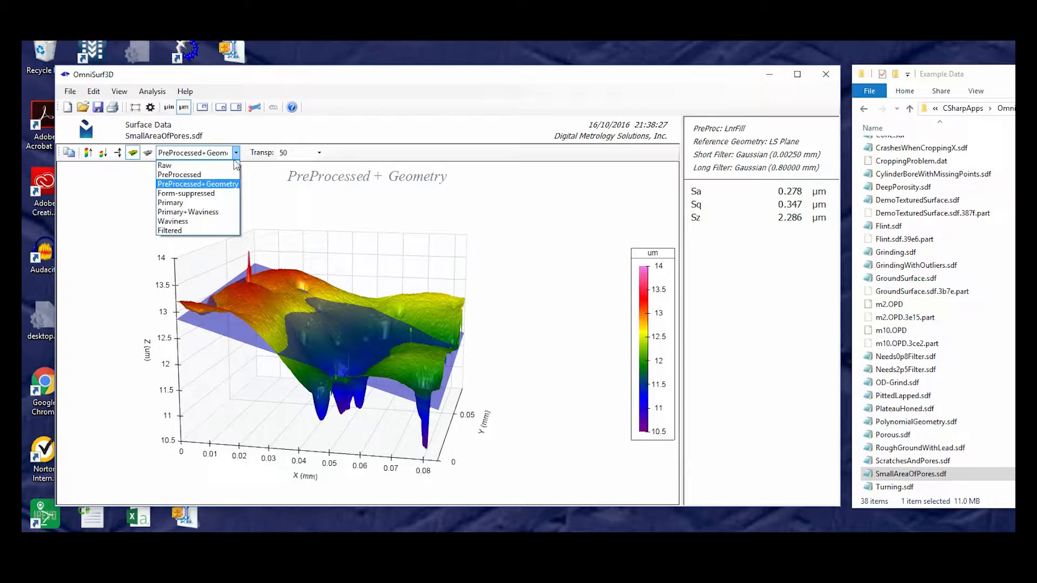
click(216, 193)
drag(304, 282, 419, 323)
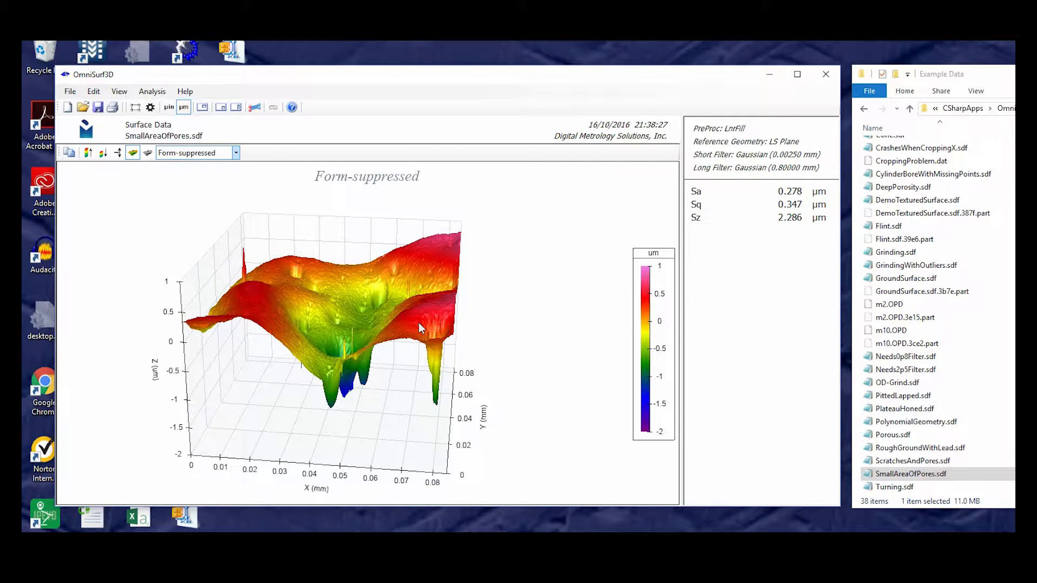
Switch the pores data back to the PreProcessed+Geometry surface display
click(236, 153)
click(178, 187)
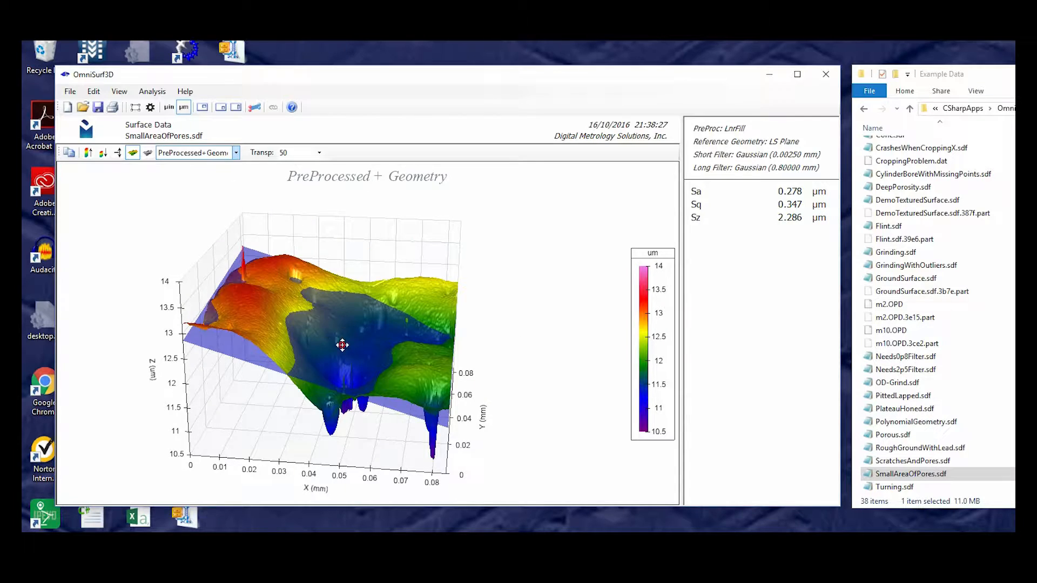
mouse_move(342, 345)
mouse_down()
mouse_move(347, 294)
mouse_move(342, 348)
mouse_move(326, 346)
mouse_up()
scroll(918, 397, up, 4)
scroll(918, 397, down, 4)
Load PlateauHoned.sdf from the Example Data folder
click(904, 408)
drag(904, 413, 523, 379)
drag(392, 321, 338, 397)
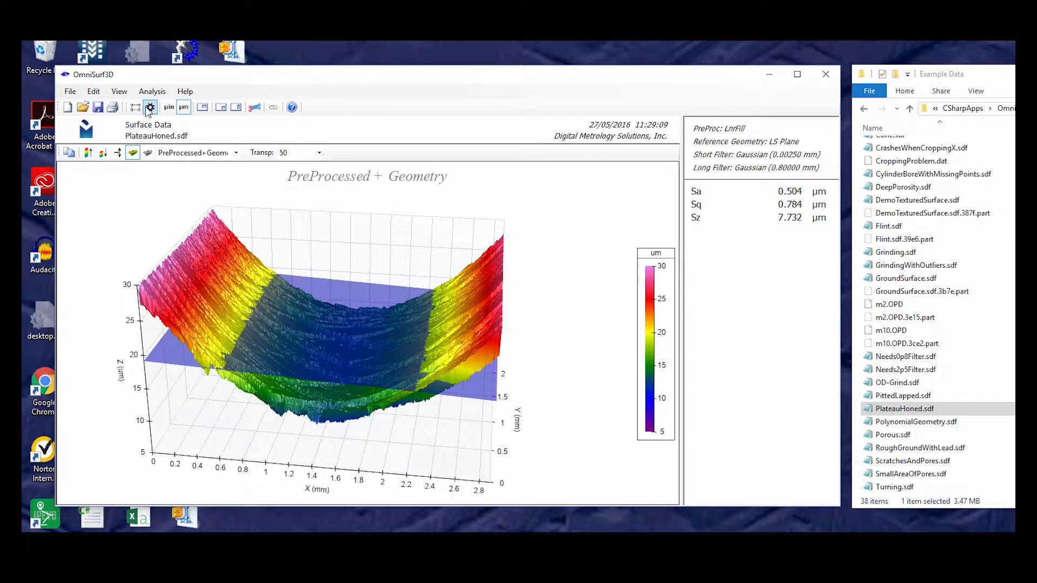
Set the reference geometry of the plateau-honed data to Cylinder in the analysis settings
click(150, 107)
click(384, 156)
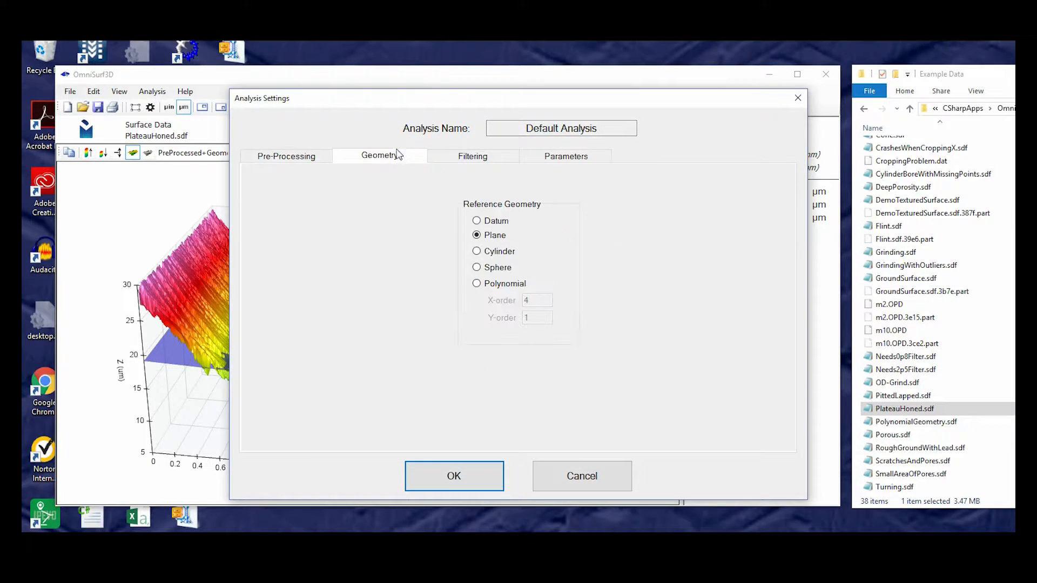
click(497, 252)
click(442, 475)
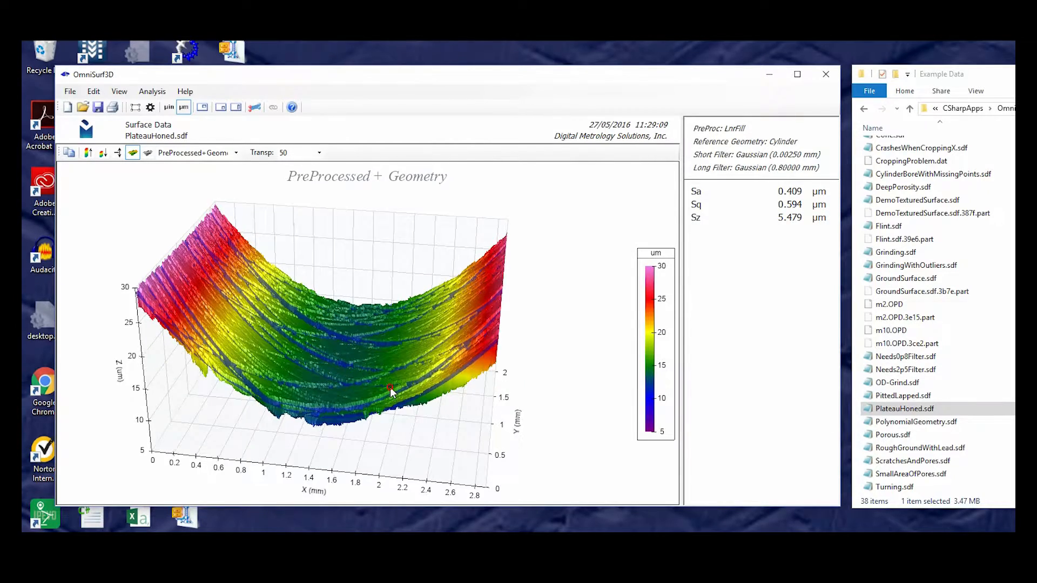
drag(248, 378, 371, 388)
Switch the plateau-honed data's display to the Primary surface and examine the honing pattern
click(236, 153)
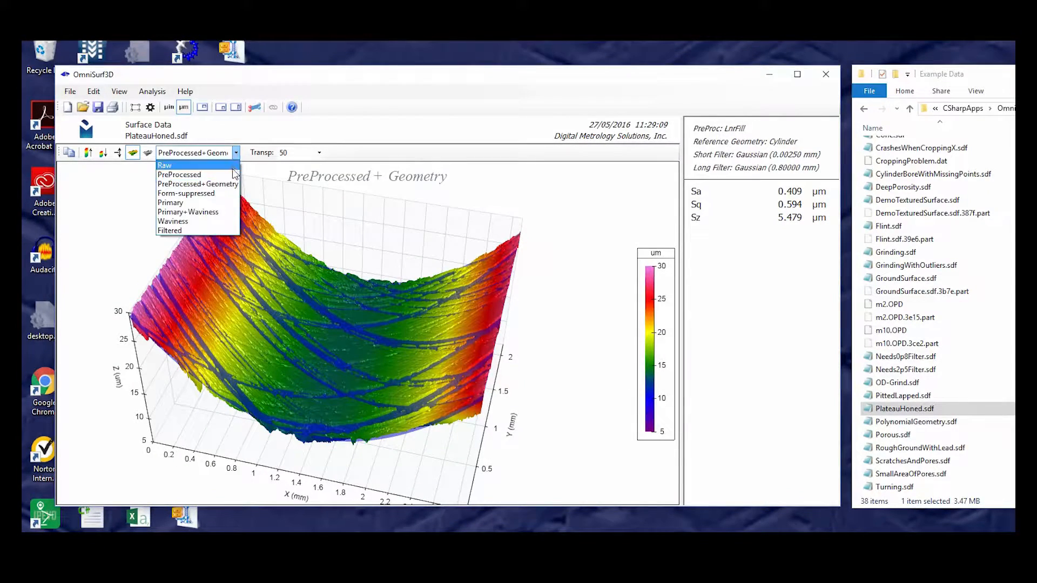
click(228, 199)
drag(322, 299, 251, 274)
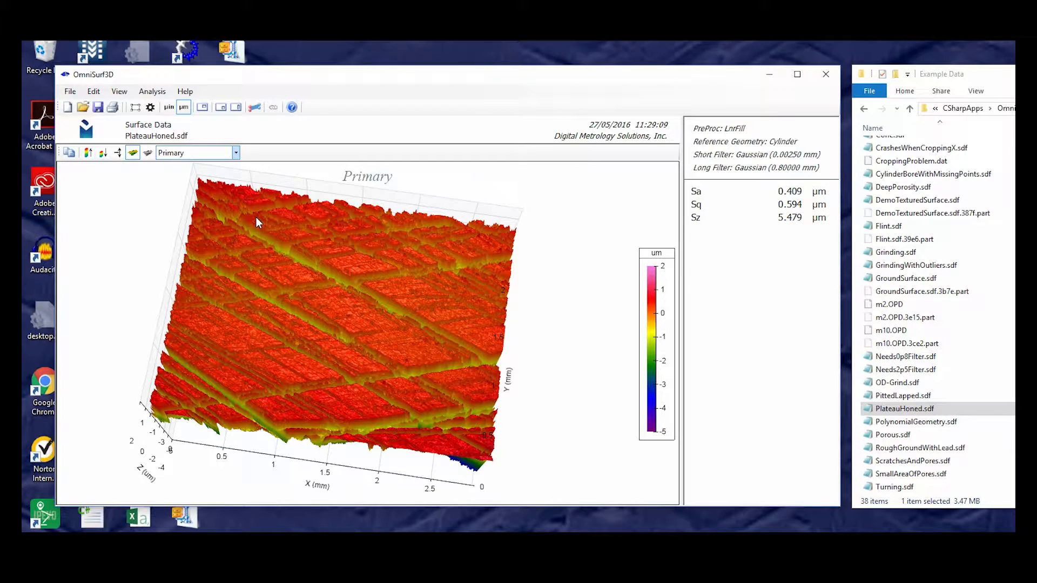
Set the reference geometry back to Plane in the analysis settings
click(151, 106)
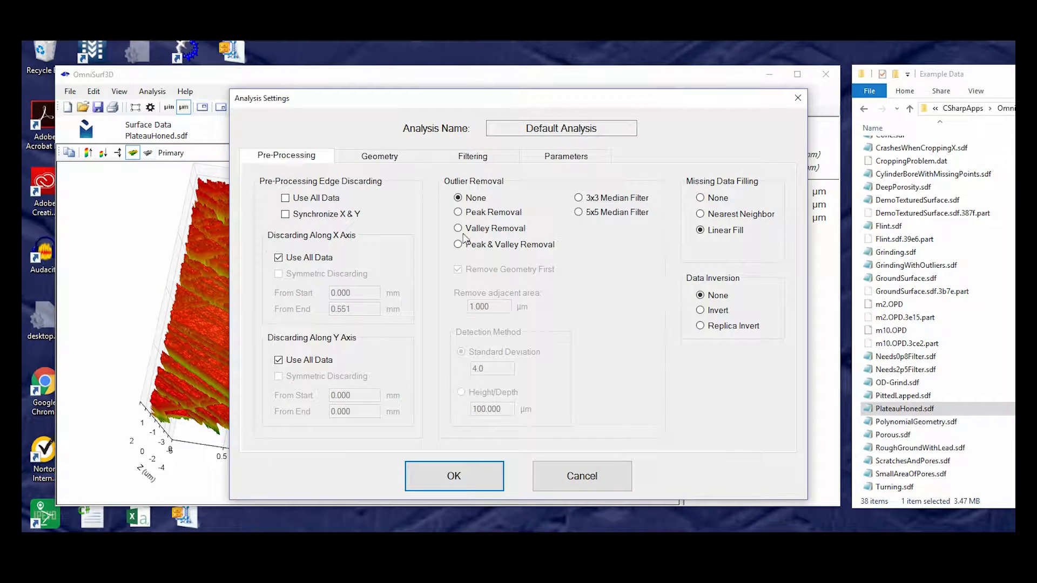
click(402, 156)
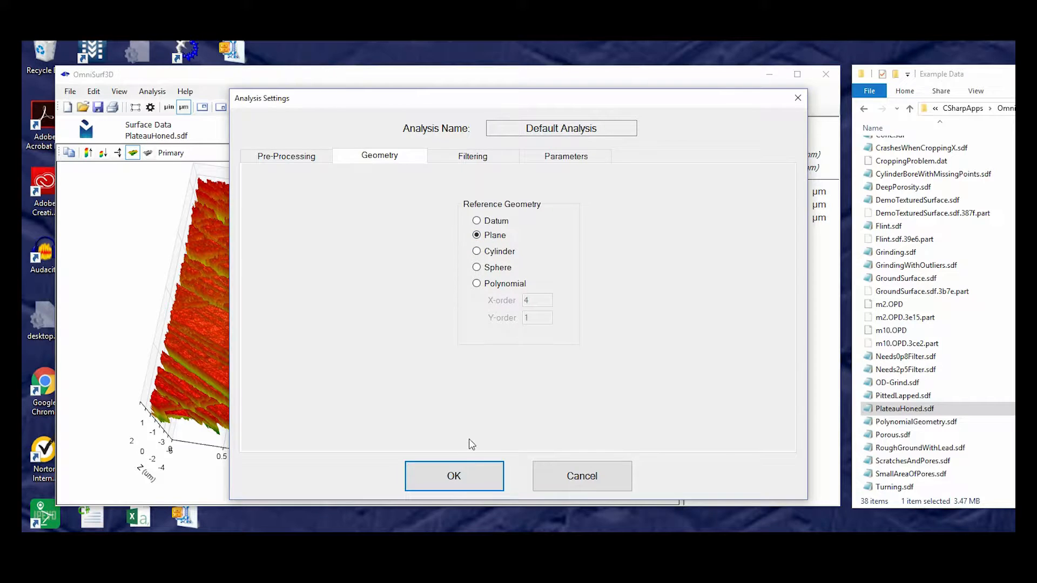
click(456, 475)
Load Needs2p5Filter.sdf from the Example Data folder and show its PreProcessed+Geometry surface
click(900, 372)
drag(900, 372, 463, 328)
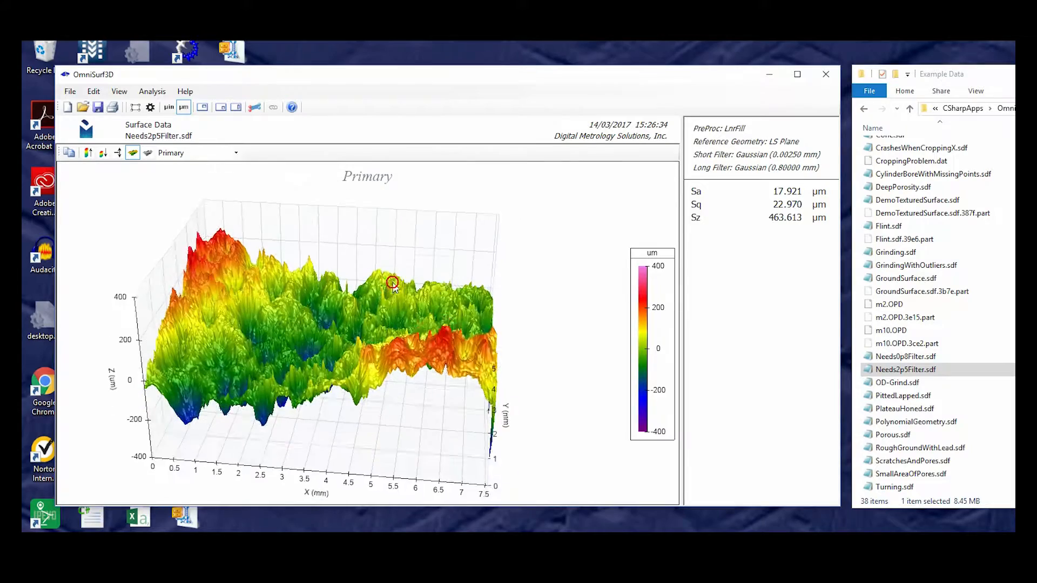
click(236, 153)
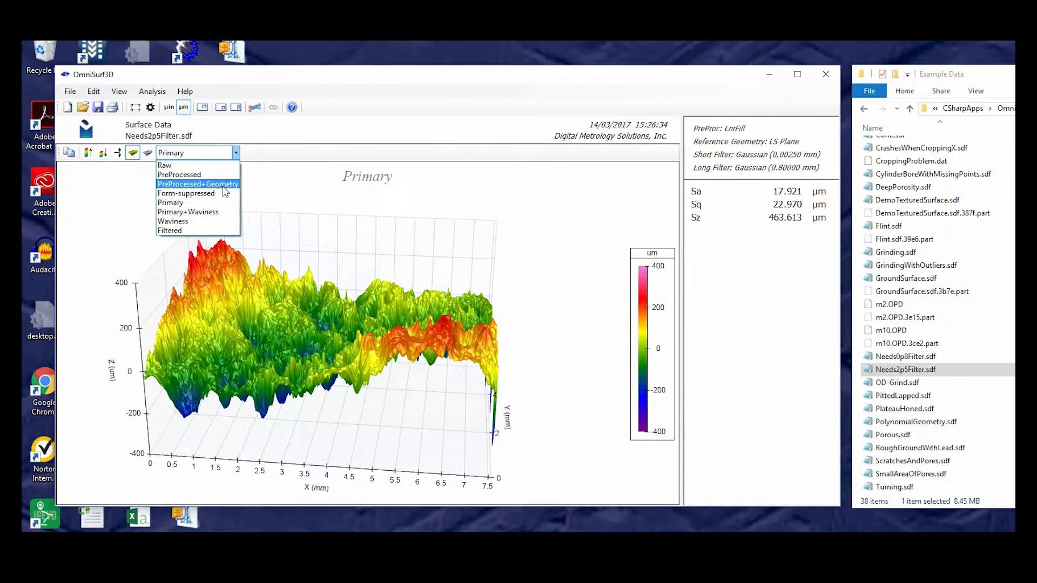
click(197, 184)
drag(307, 356, 331, 329)
View the Form-suppressed surface of the Needs2p5Filter data
click(236, 152)
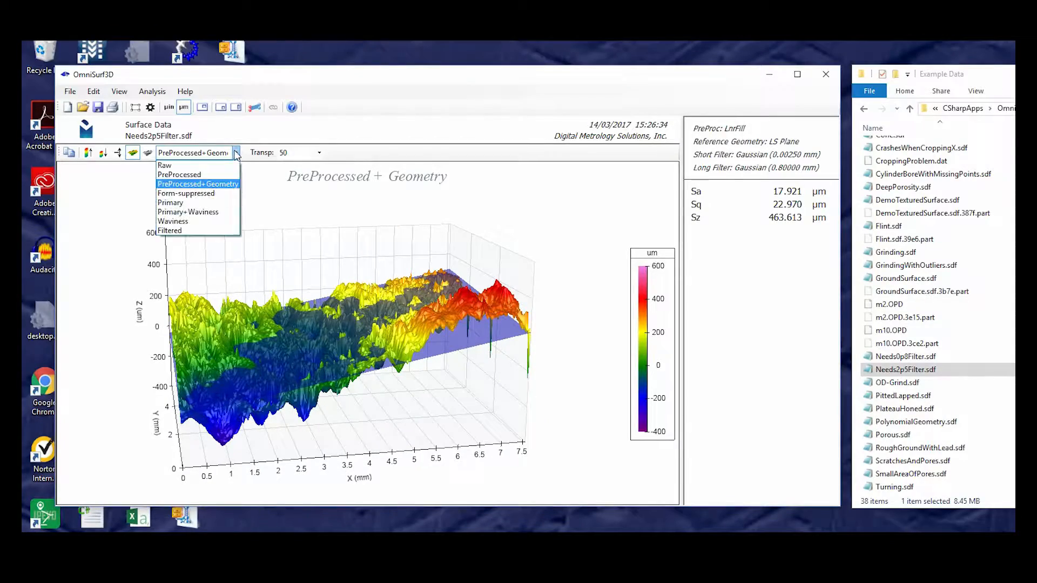
click(219, 195)
drag(337, 346, 345, 382)
drag(420, 396, 322, 374)
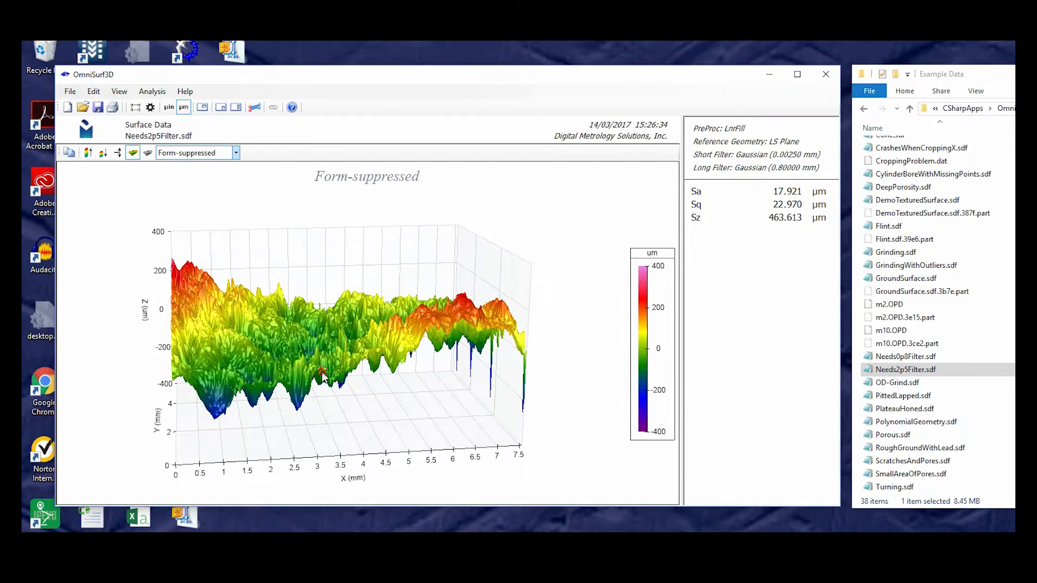
Review the short and long wavelength cutoffs in the filtering settings of the analysis
click(151, 106)
click(468, 159)
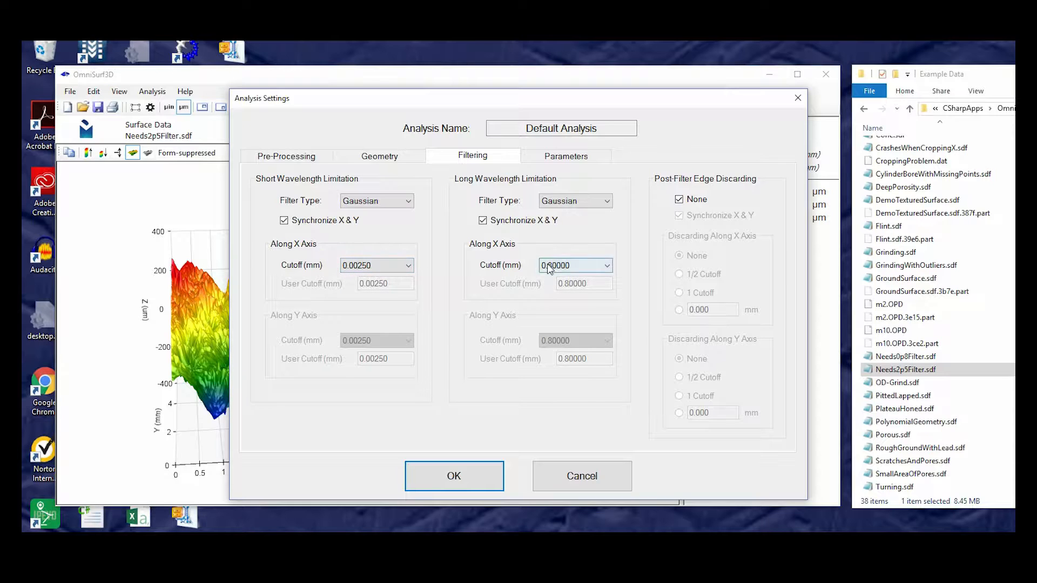
click(452, 475)
drag(272, 222, 275, 311)
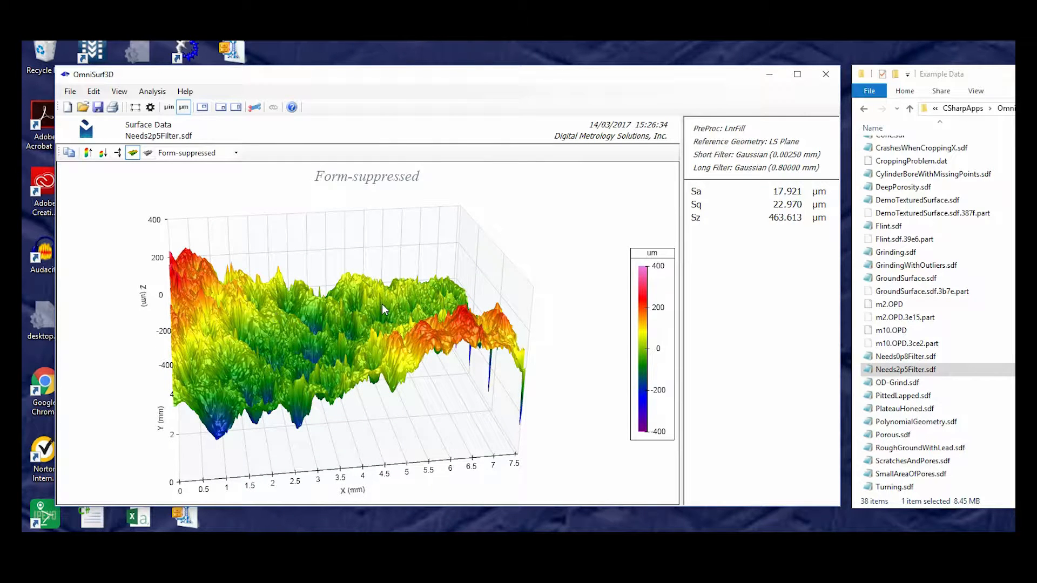
Switch the Needs2p5Filter display to Primary+Waviness to overlay the waviness on the primary surface
click(236, 153)
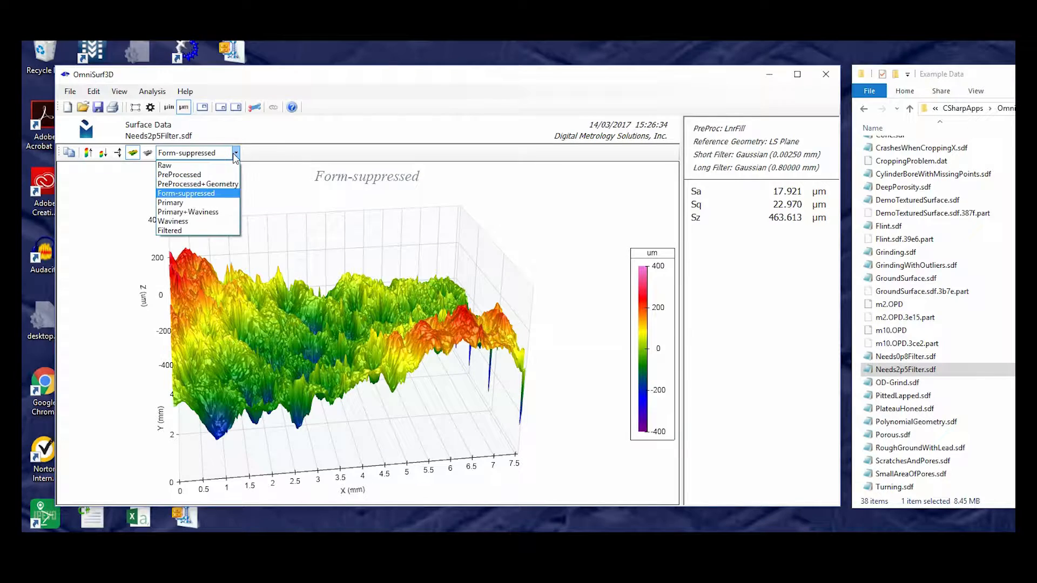
click(227, 212)
drag(273, 385, 345, 345)
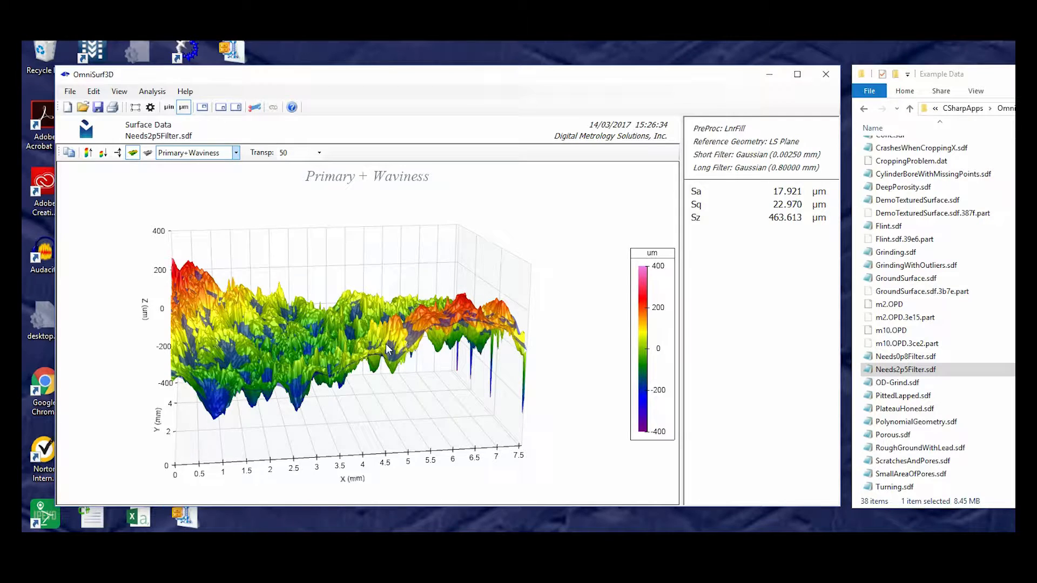
Set the height colour scale to fixed limits with a maximum of 500 and a minimum of -500 µm
double_click(652, 330)
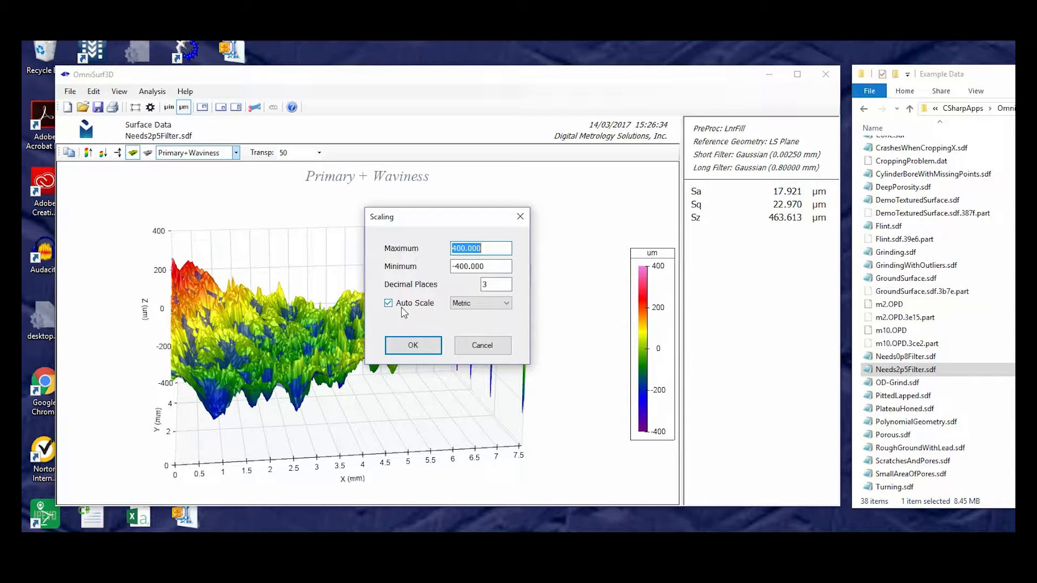
click(453, 248)
text(5)
click(458, 268)
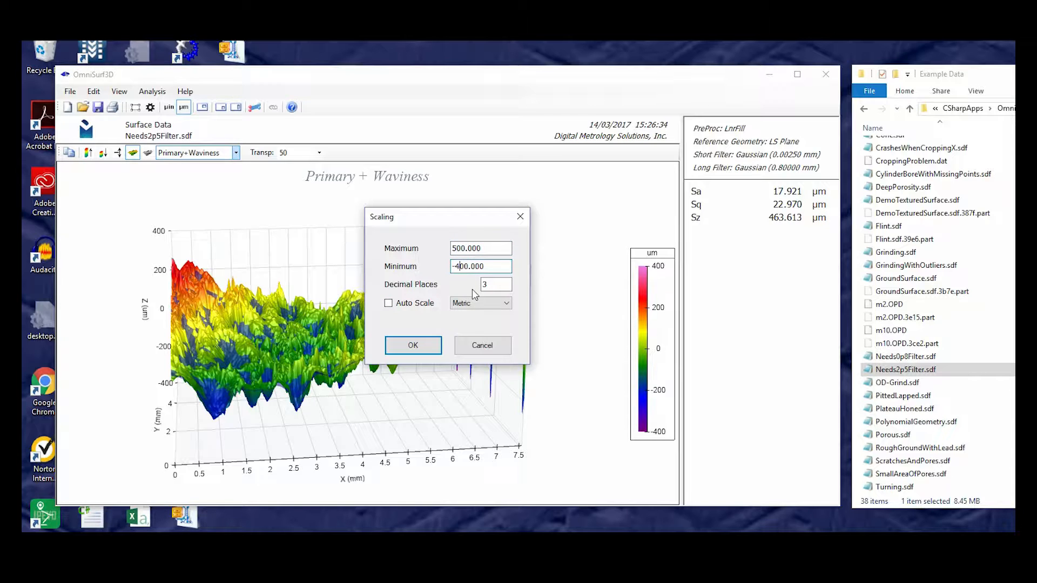
click(413, 345)
drag(324, 378, 313, 355)
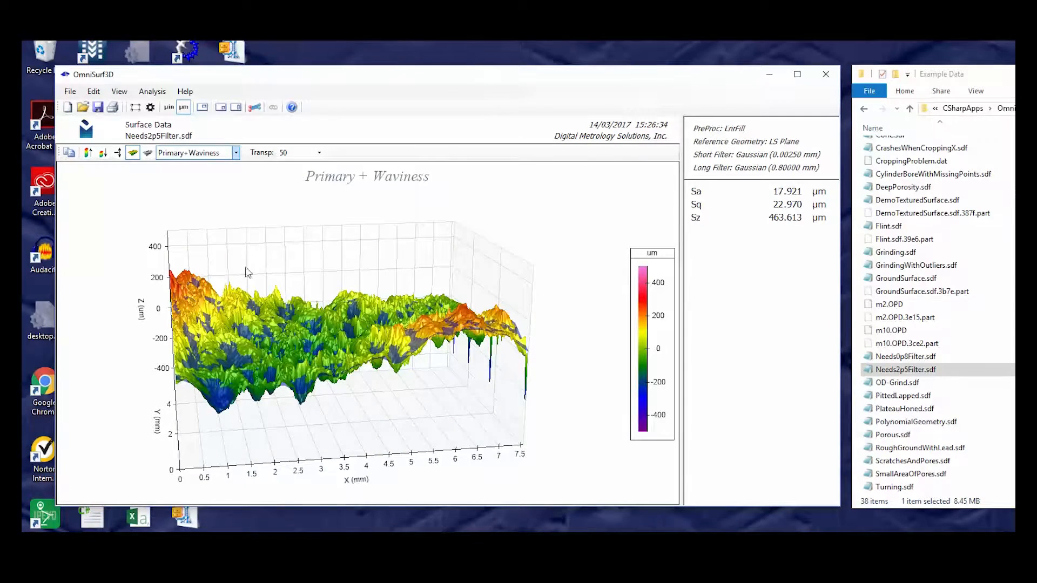
Examine the Waviness surface on its own and return the display to Primary+Waviness
click(236, 152)
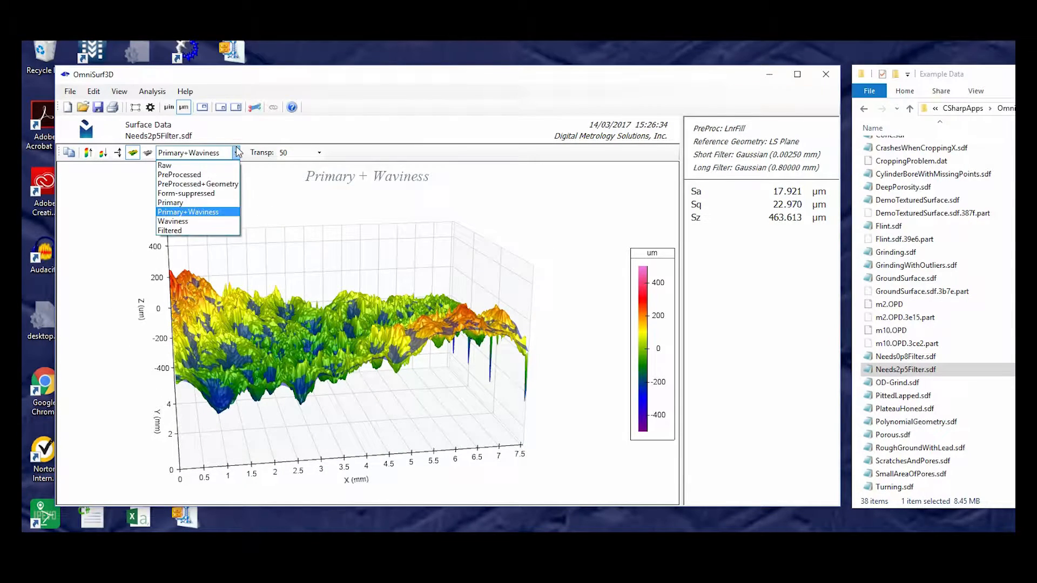
click(214, 214)
drag(305, 361, 310, 414)
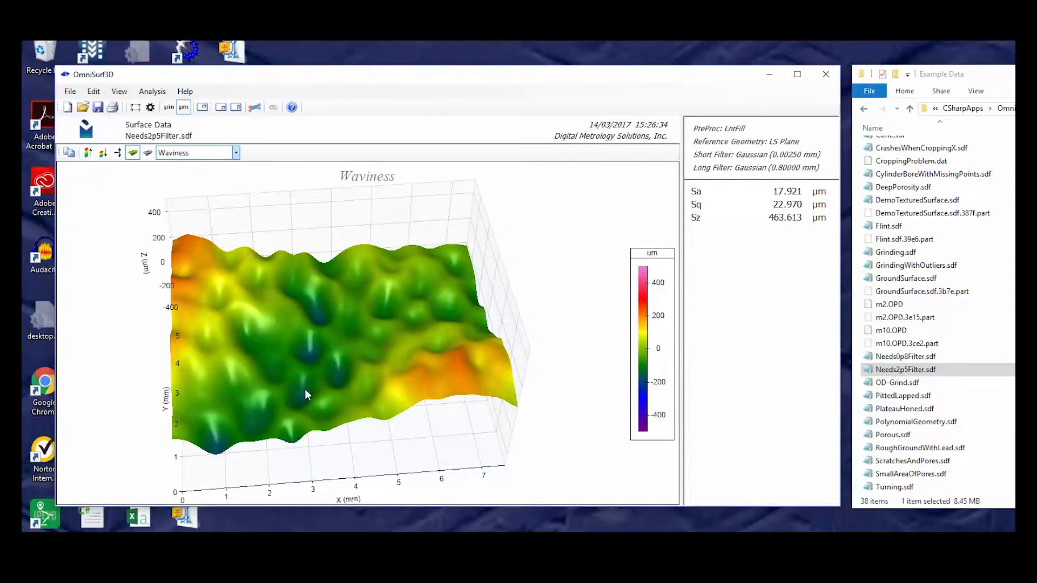
drag(322, 368, 322, 419)
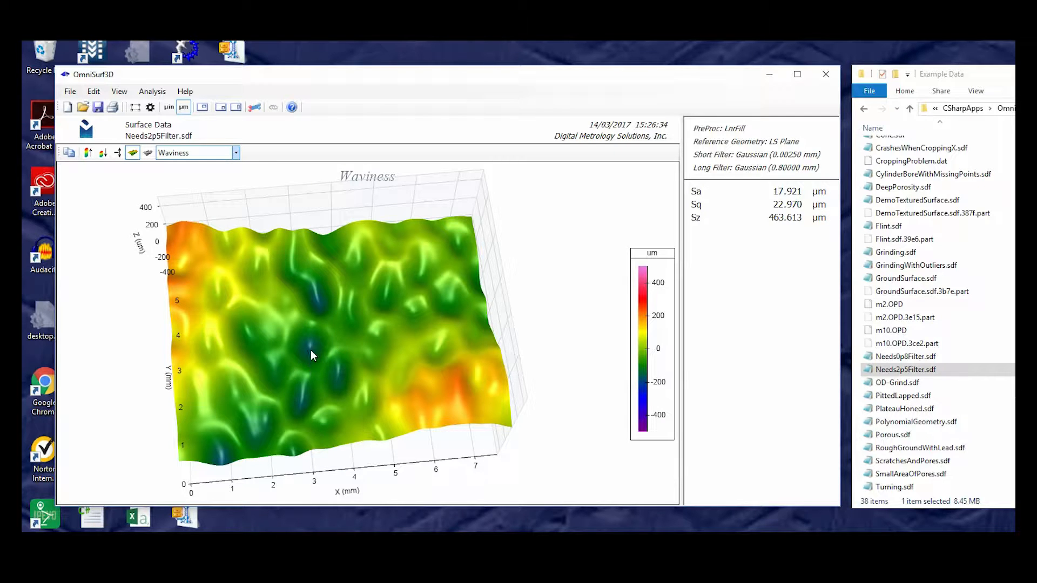
drag(316, 404, 292, 302)
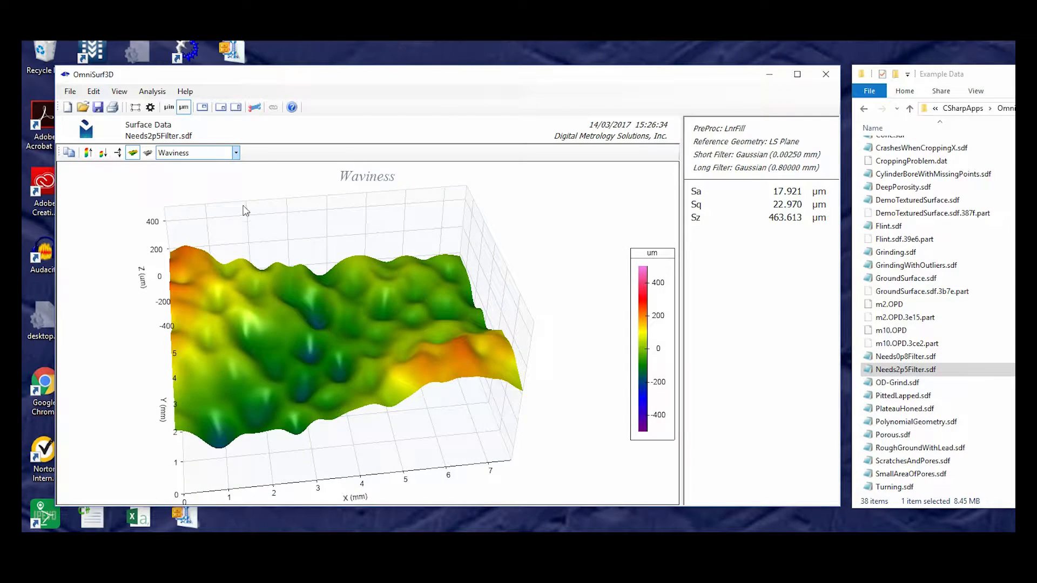
click(236, 153)
click(183, 207)
click(278, 321)
drag(278, 321, 236, 263)
Set the long wavelength filter's X-axis cutoff to 2.5 mm in the analysis settings
click(150, 107)
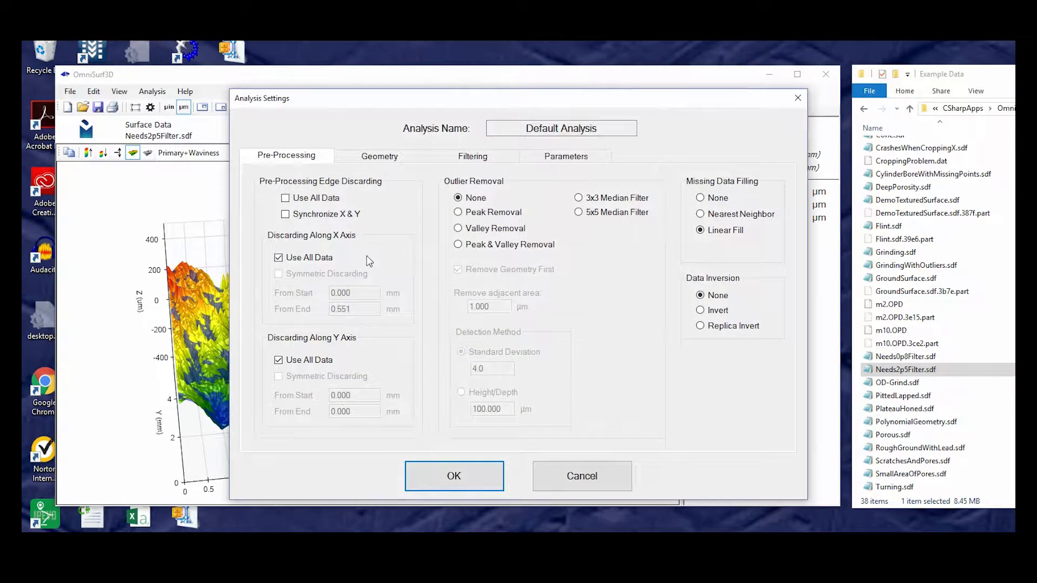
click(472, 156)
click(594, 265)
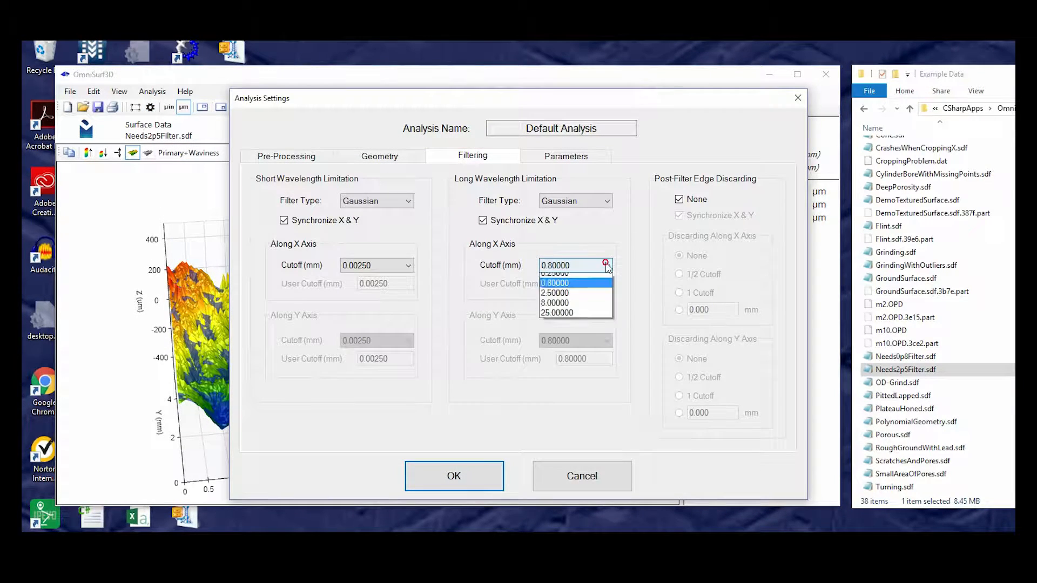
click(583, 369)
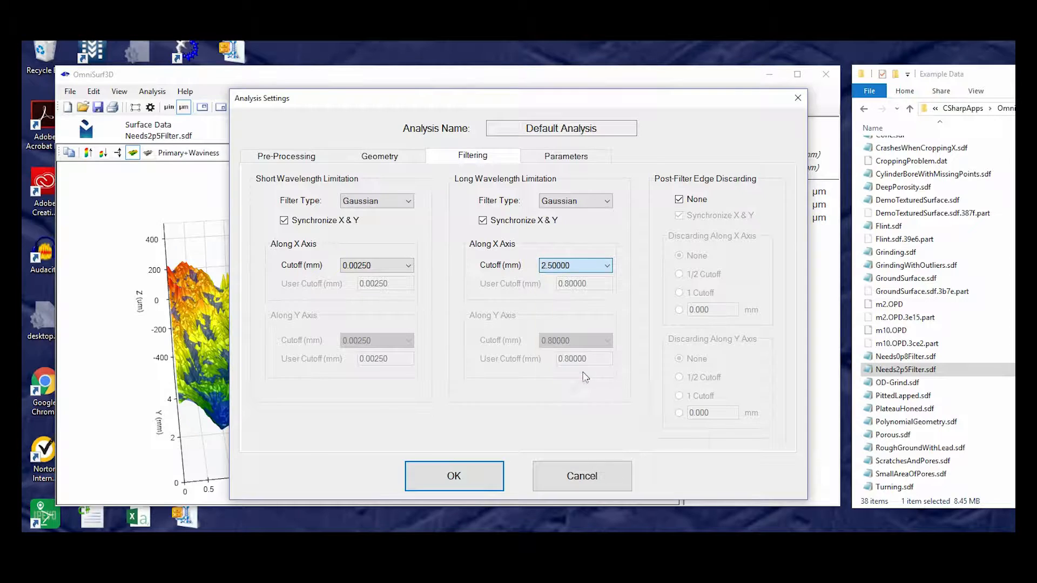
click(485, 475)
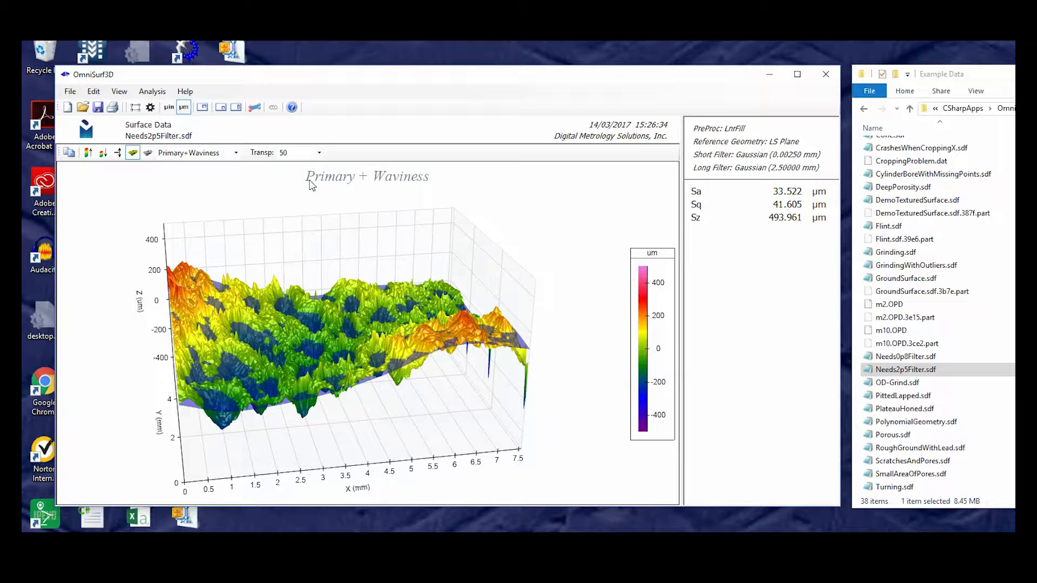
Try transparency values of 70 and 90 on the Primary+Waviness display and restore it to 50
click(319, 153)
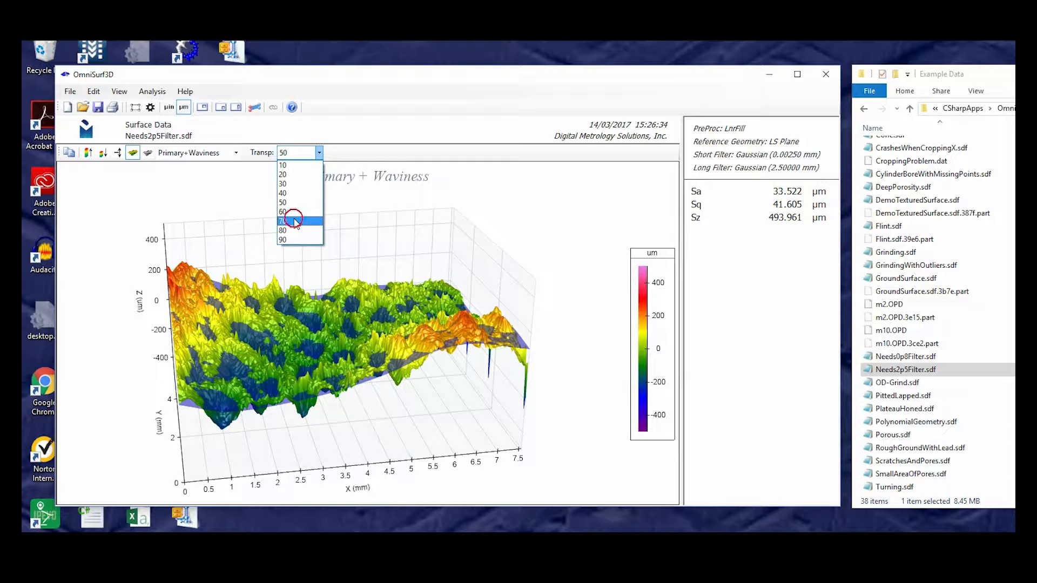
click(294, 222)
click(319, 153)
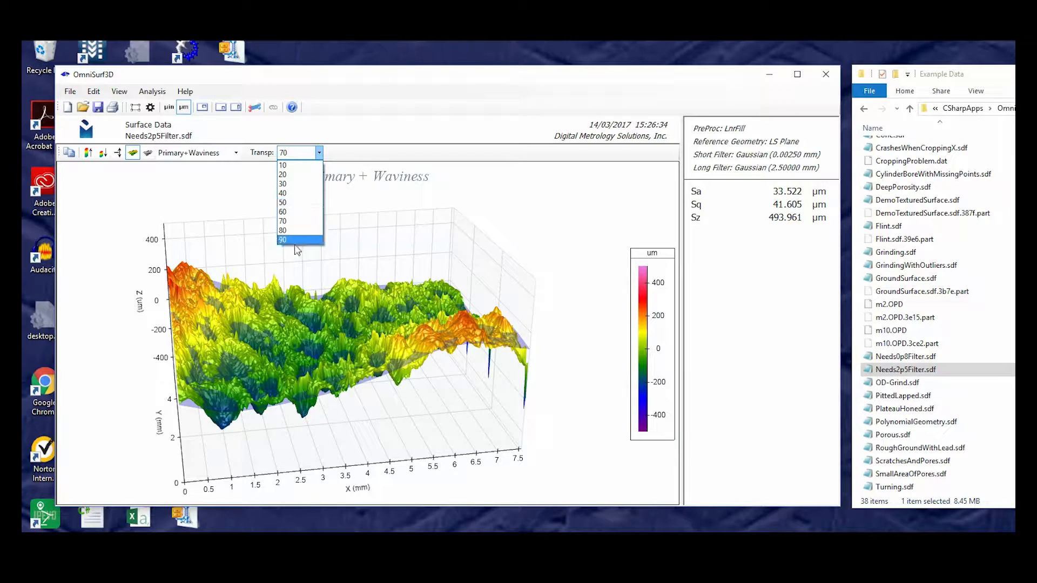
click(296, 245)
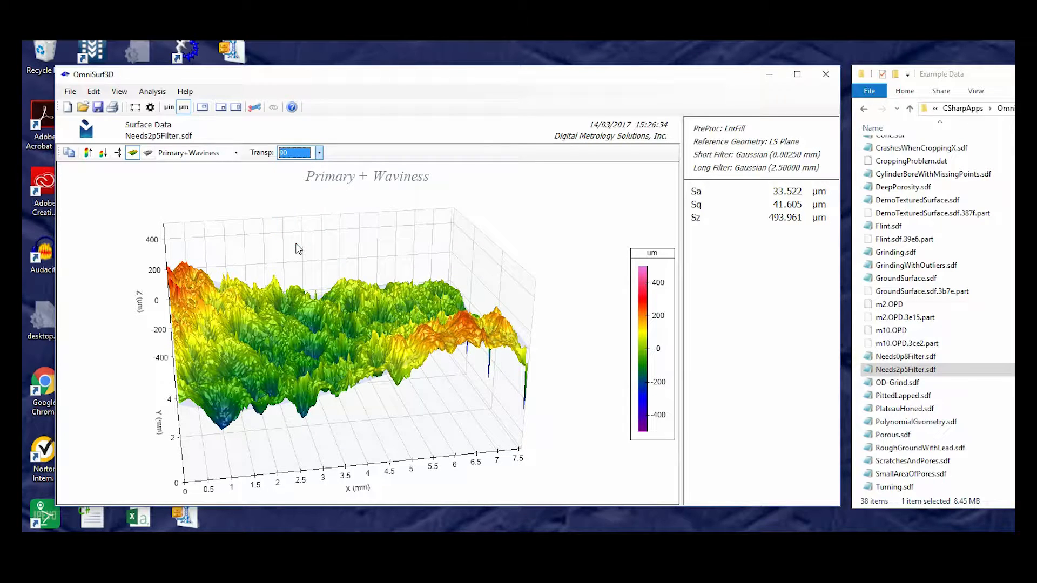
click(318, 153)
click(296, 198)
drag(281, 378, 279, 369)
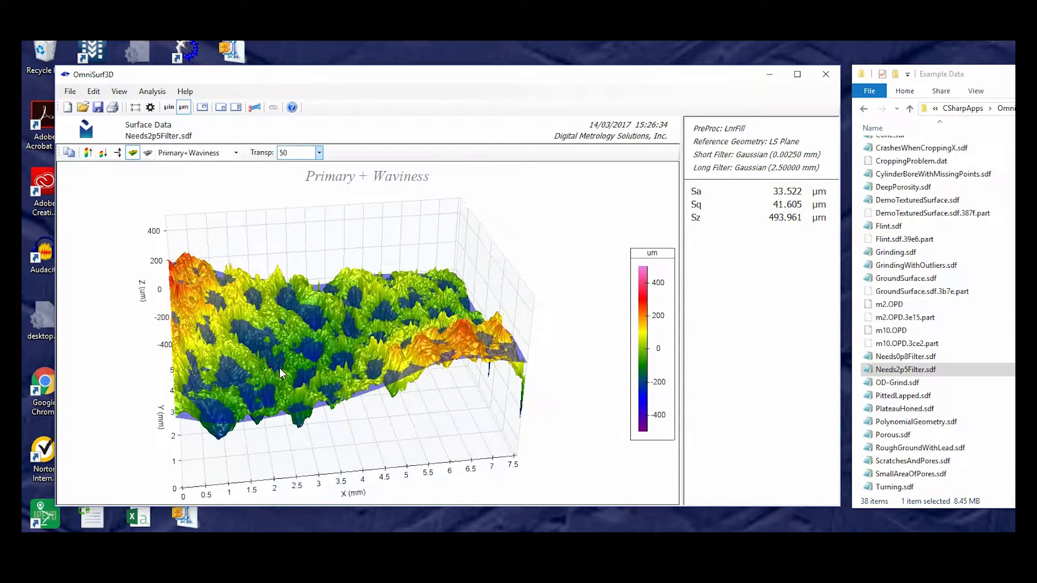
View the Waviness surface produced with the 2.5 mm cutoff and return to Primary+Waviness
click(236, 152)
click(210, 218)
mouse_move(326, 365)
mouse_down()
mouse_move(337, 437)
mouse_move(346, 362)
mouse_move(419, 298)
mouse_move(340, 398)
mouse_move(355, 388)
mouse_move(340, 367)
mouse_up()
click(235, 153)
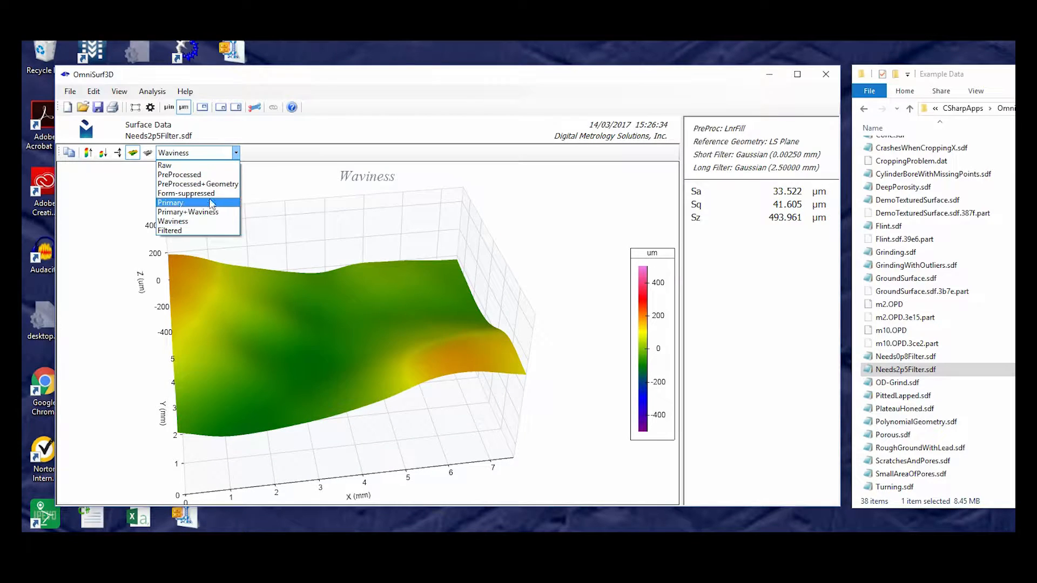
click(211, 207)
drag(241, 361, 293, 341)
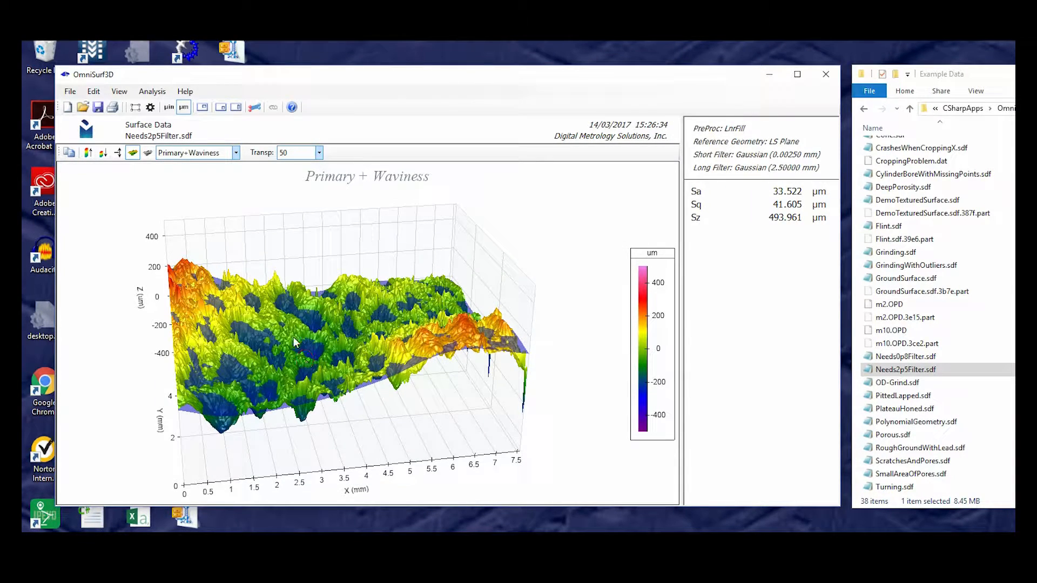
View the Filtered surface of the Needs2p5Filter data and go back to the Primary+Waviness display
click(235, 153)
click(175, 228)
mouse_move(293, 312)
mouse_down()
mouse_move(285, 401)
mouse_move(289, 303)
mouse_up()
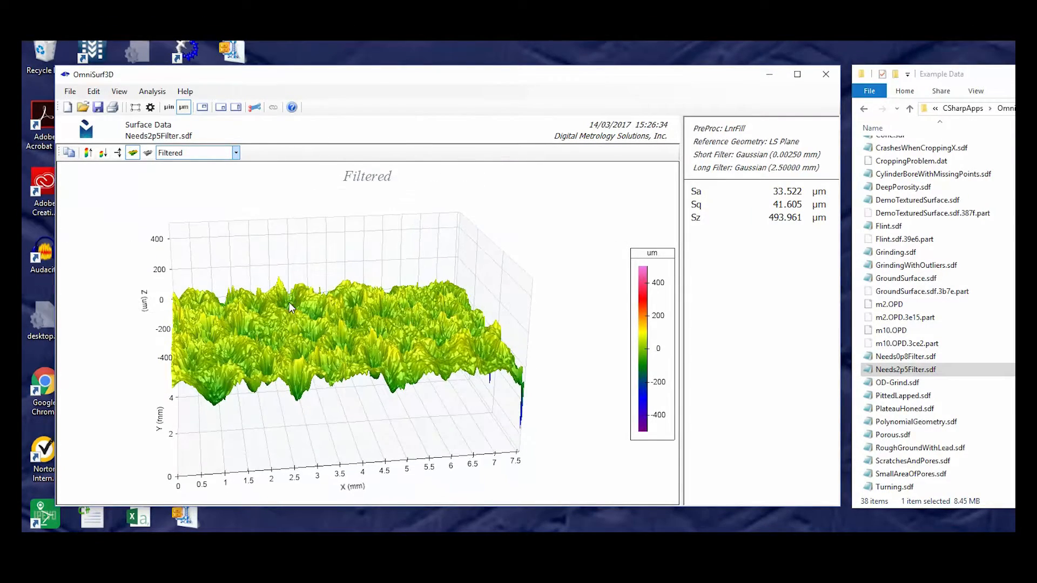
click(237, 153)
click(209, 206)
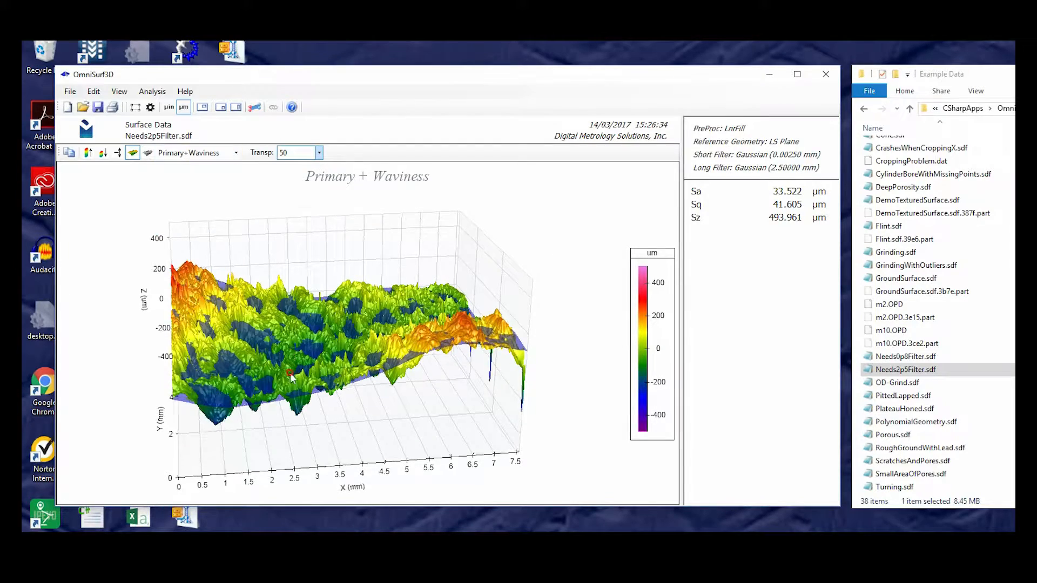
drag(276, 397, 247, 400)
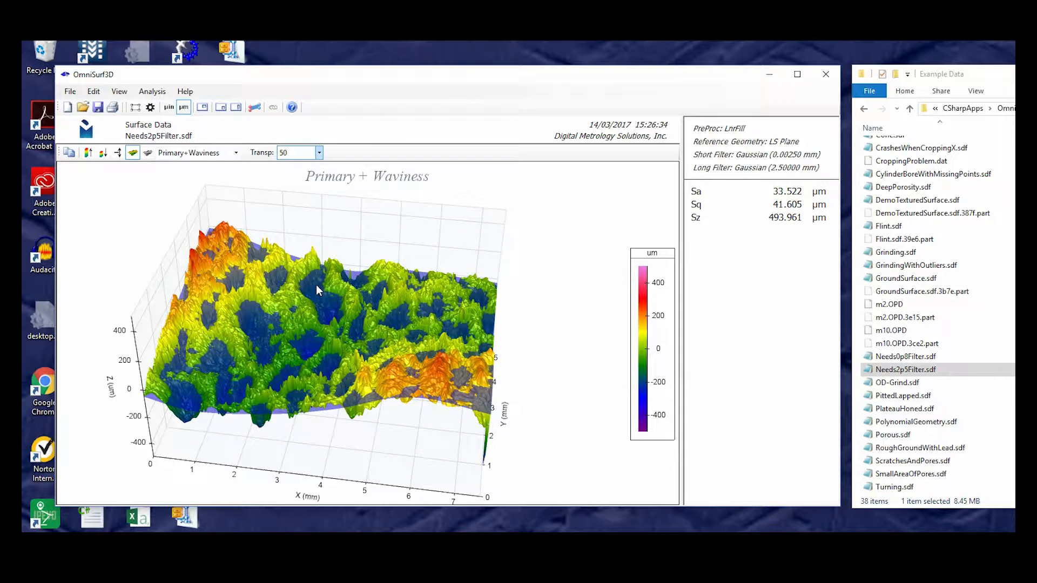
drag(359, 343, 317, 307)
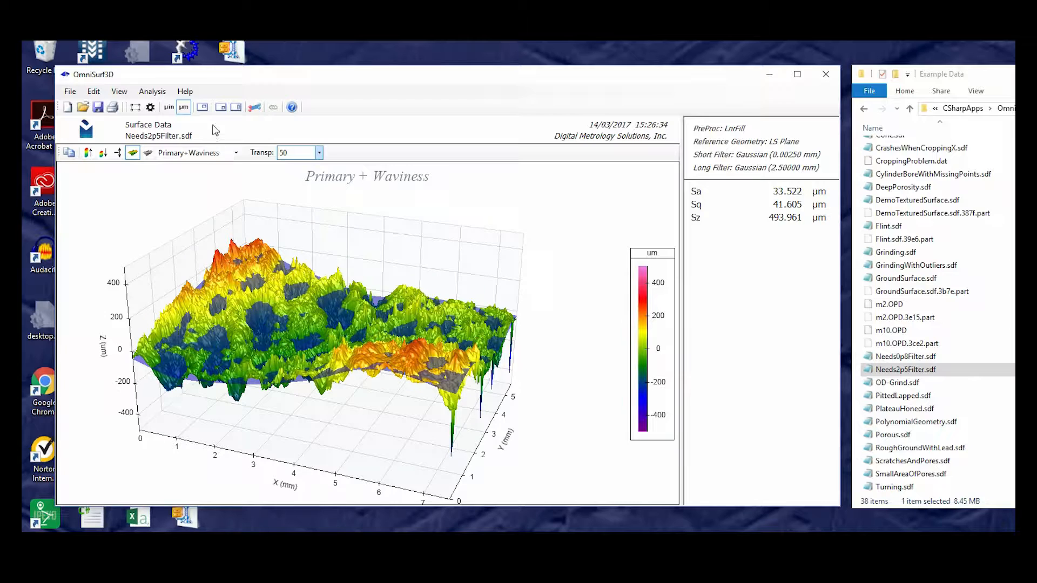
Open a second surface map to compare the Filtered surface side by side with Primary+Waviness
click(203, 108)
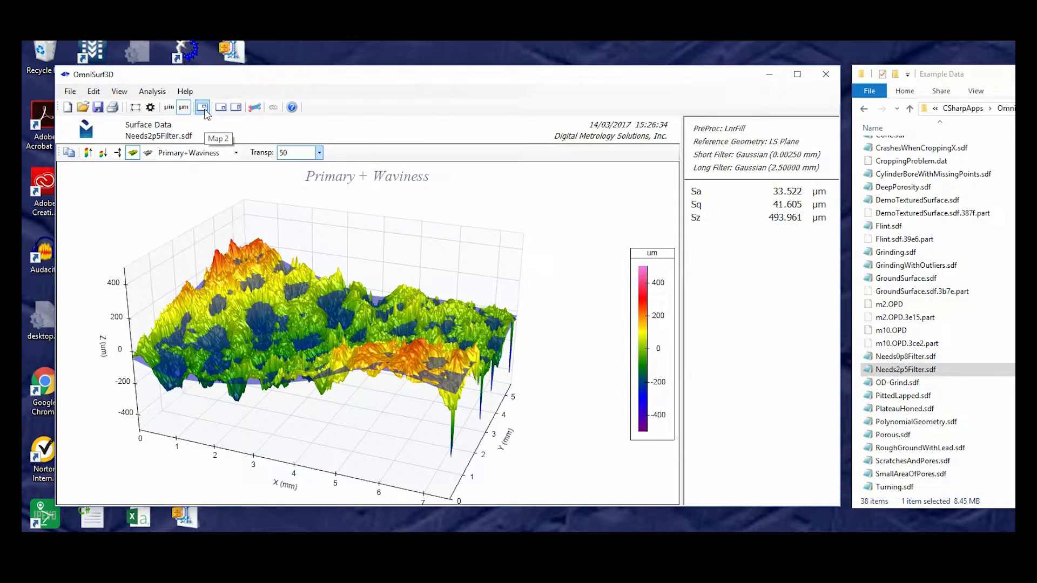
click(204, 108)
drag(456, 309, 464, 374)
drag(227, 347, 276, 380)
drag(481, 347, 471, 371)
mouse_move(260, 356)
mouse_down()
mouse_move(223, 371)
mouse_move(228, 355)
mouse_move(158, 370)
mouse_move(262, 346)
mouse_up()
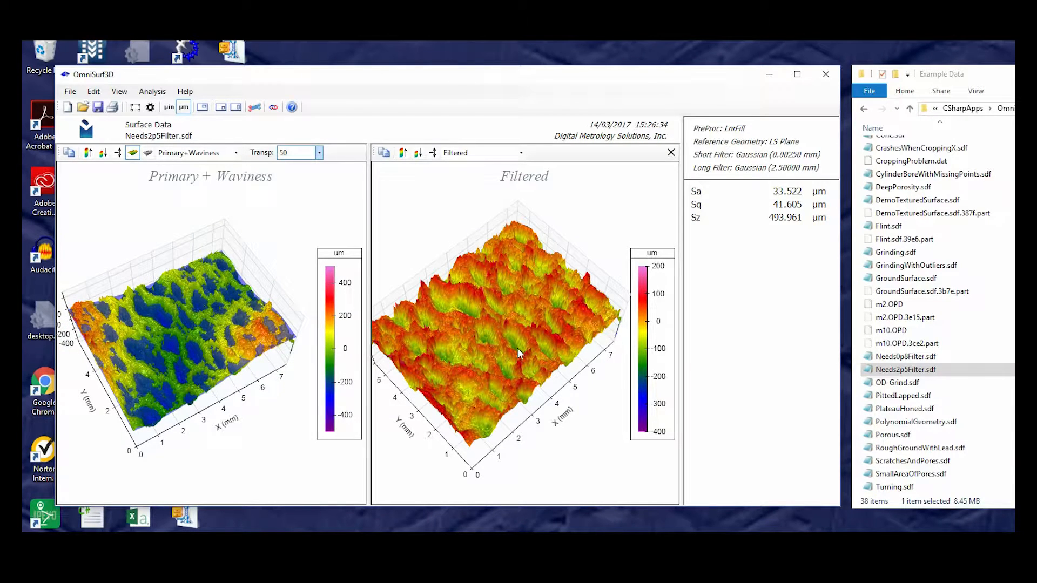
Link the Primary+Waviness and Filtered maps and compare both surfaces while rotating and zooming them together
drag(573, 322, 595, 329)
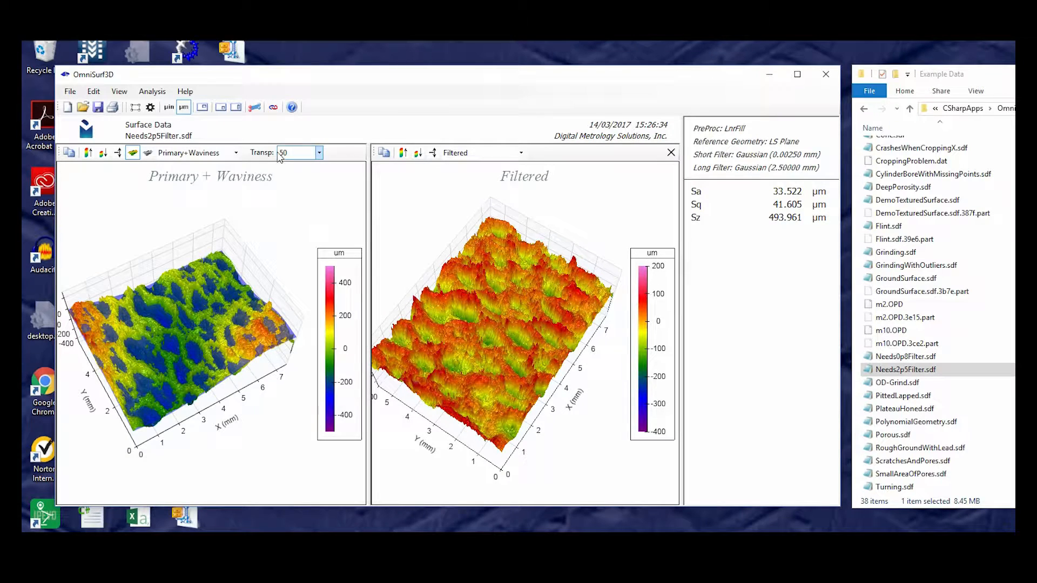
click(274, 107)
mouse_move(172, 381)
mouse_down()
mouse_move(150, 337)
mouse_move(156, 374)
mouse_up()
scroll(183, 363, up, 5)
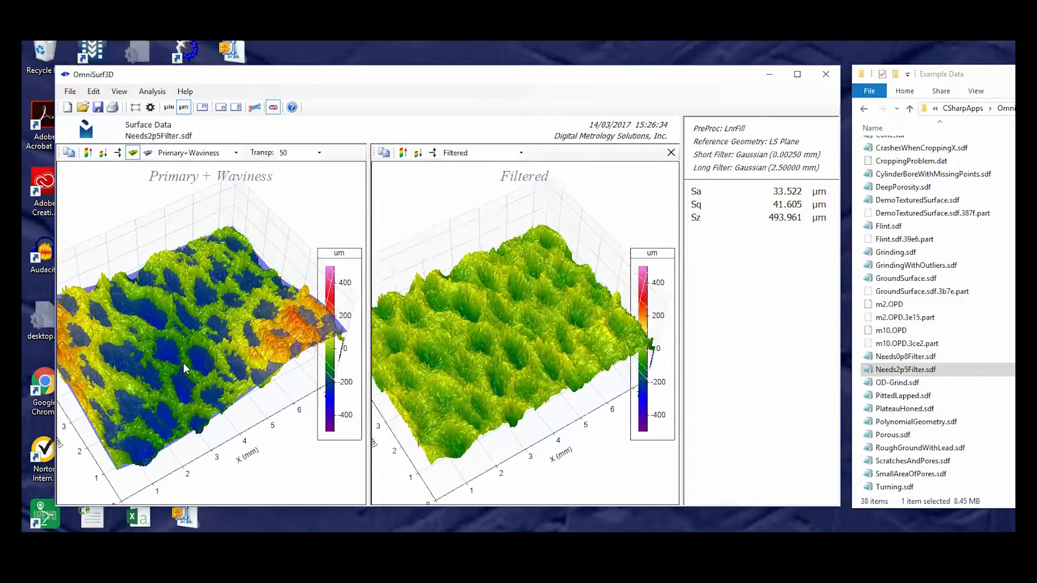
scroll(184, 368, down, 5)
drag(186, 363, 168, 382)
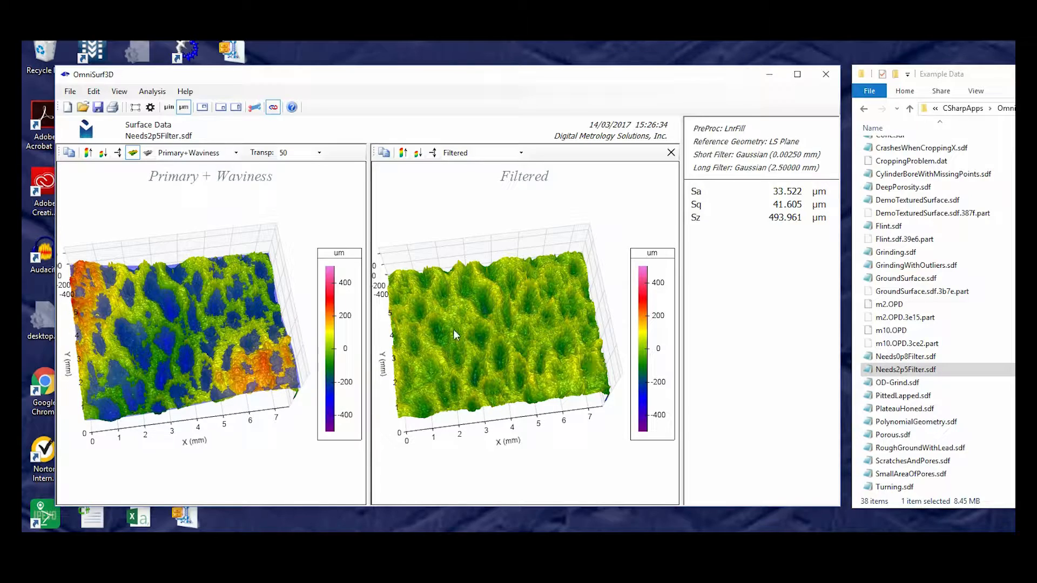
drag(235, 356, 297, 403)
drag(221, 341, 329, 274)
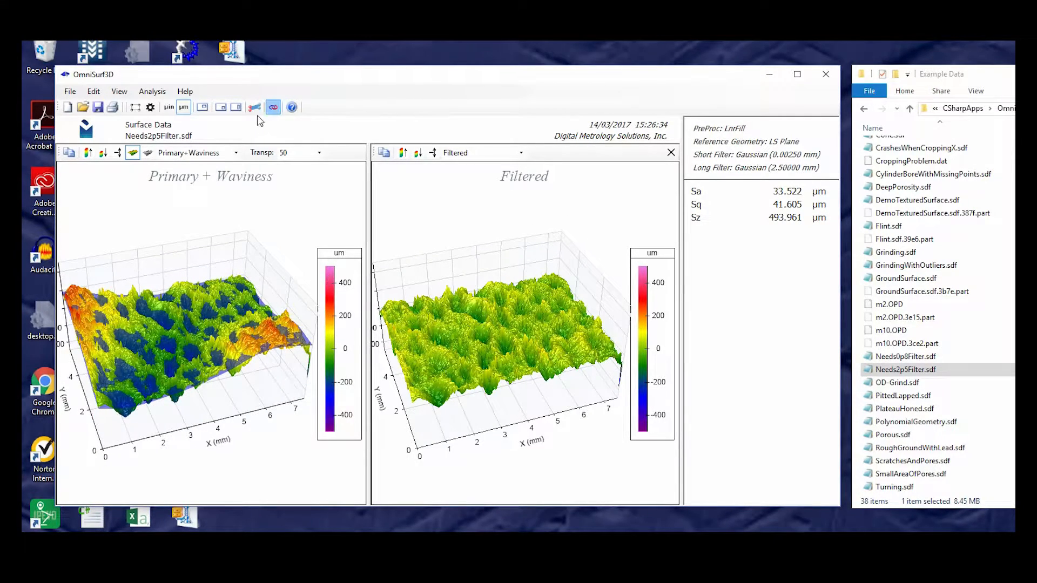
Open the data cropping tool from the single Primary+Waviness map and mark a crop region of about 6.08 by 4.24 mm
drag(369, 287, 366, 267)
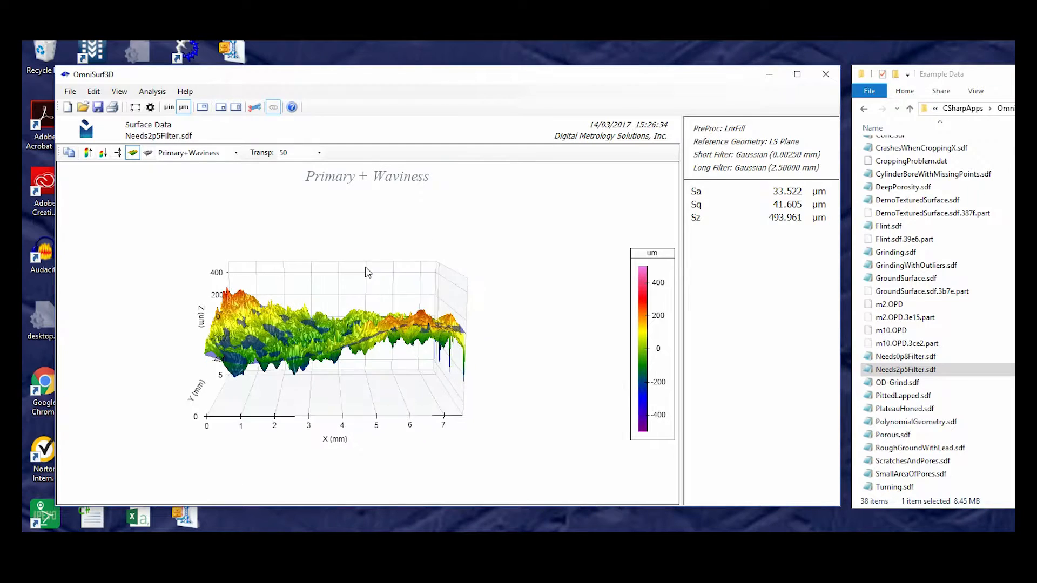
drag(362, 318, 327, 362)
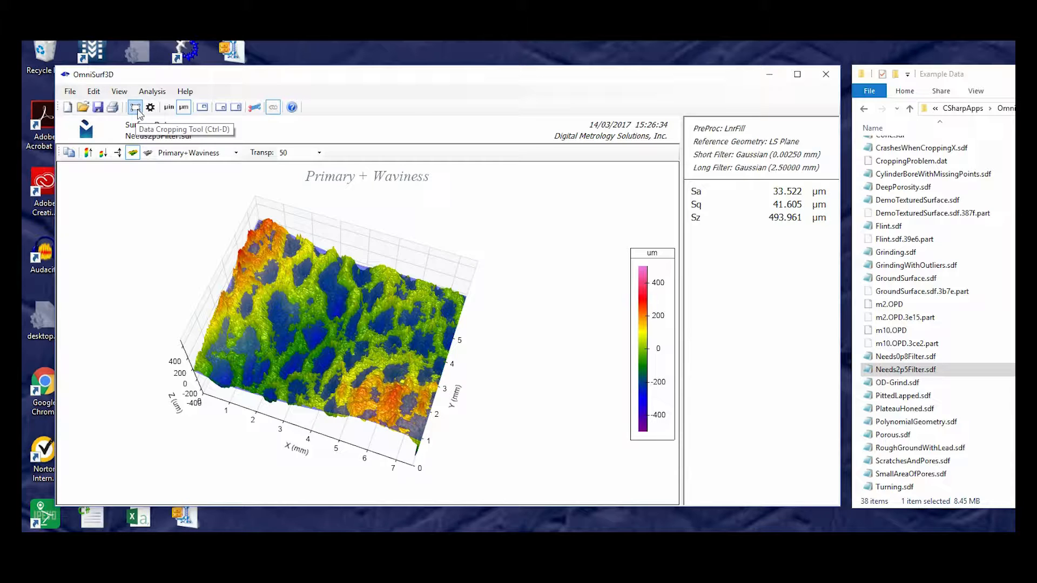
click(152, 91)
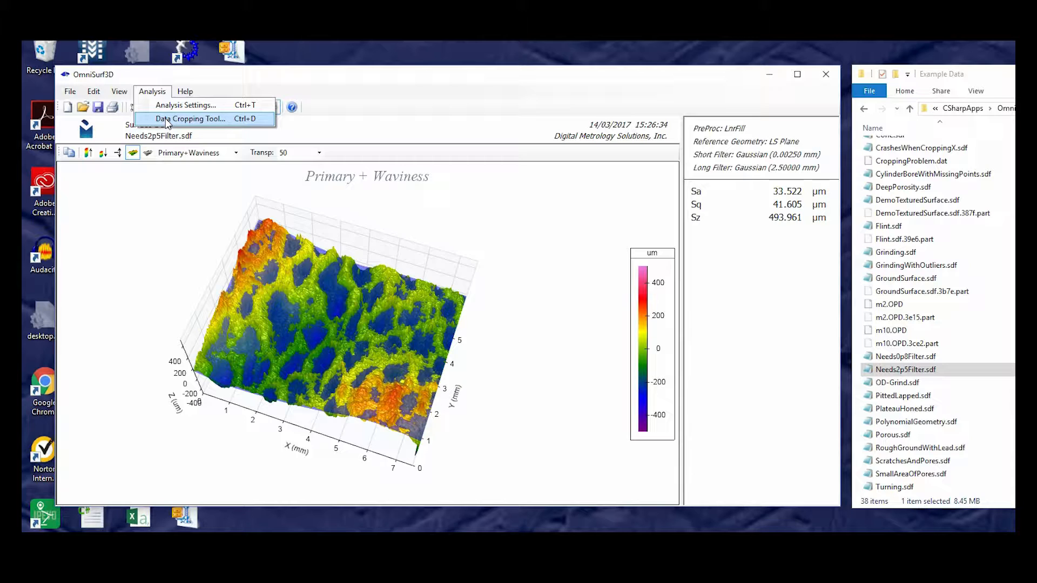
click(165, 119)
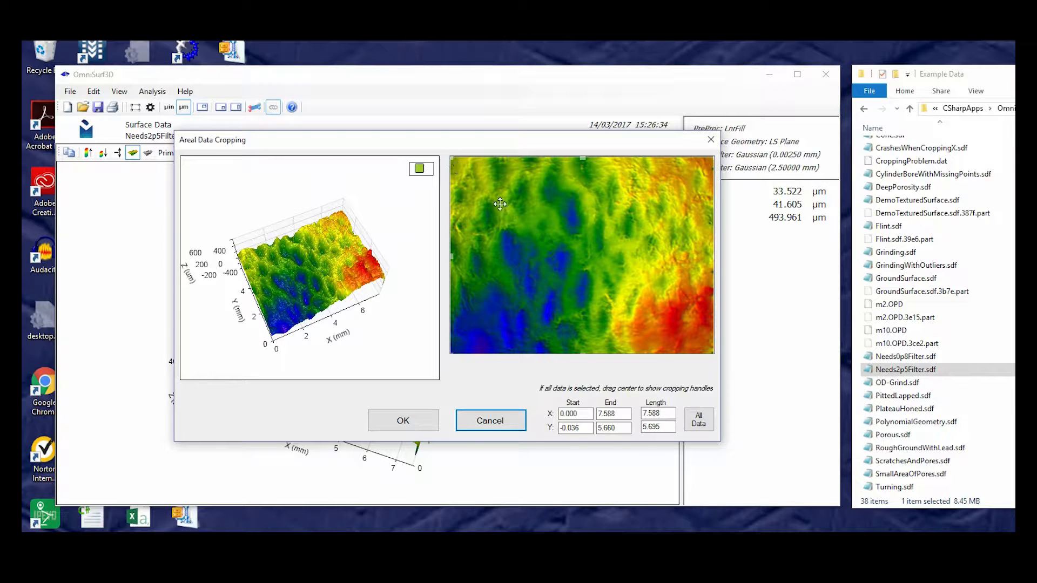
mouse_move(609, 254)
mouse_down()
mouse_move(581, 250)
mouse_move(556, 224)
mouse_move(597, 210)
mouse_move(572, 241)
mouse_move(576, 217)
mouse_move(570, 225)
mouse_move(584, 248)
mouse_up()
drag(379, 284, 339, 309)
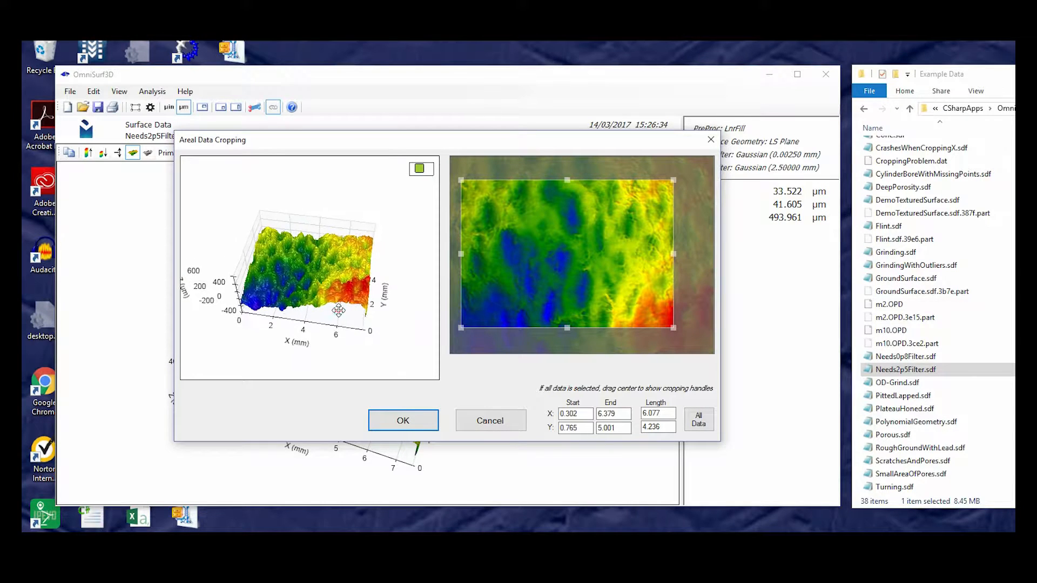
Expand the crop region to X 0.036–7.232 mm and Y 0.000–5.678 mm and apply it to the data
drag(556, 222, 546, 224)
drag(557, 164, 558, 144)
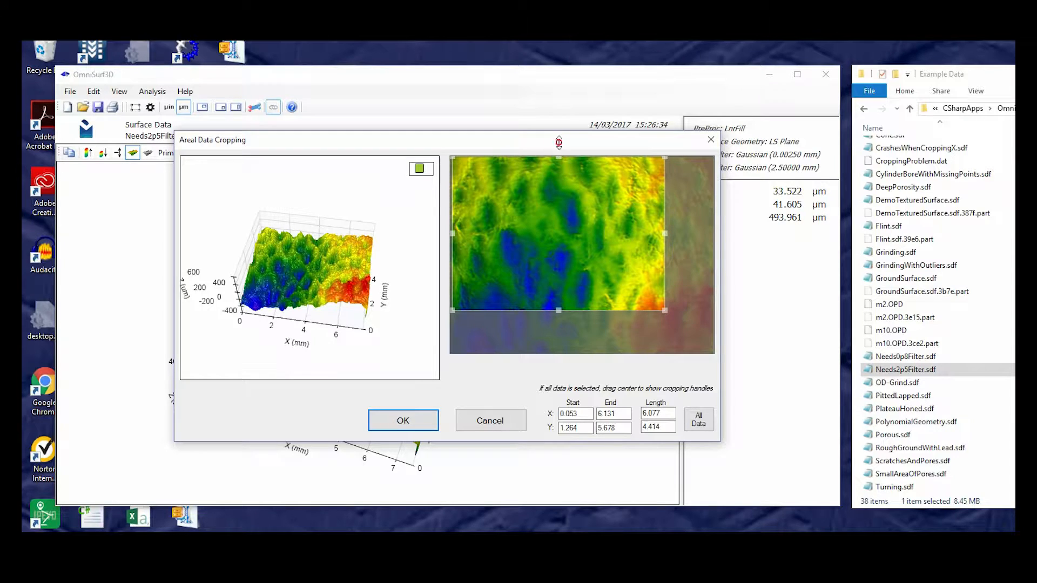
drag(557, 311, 557, 378)
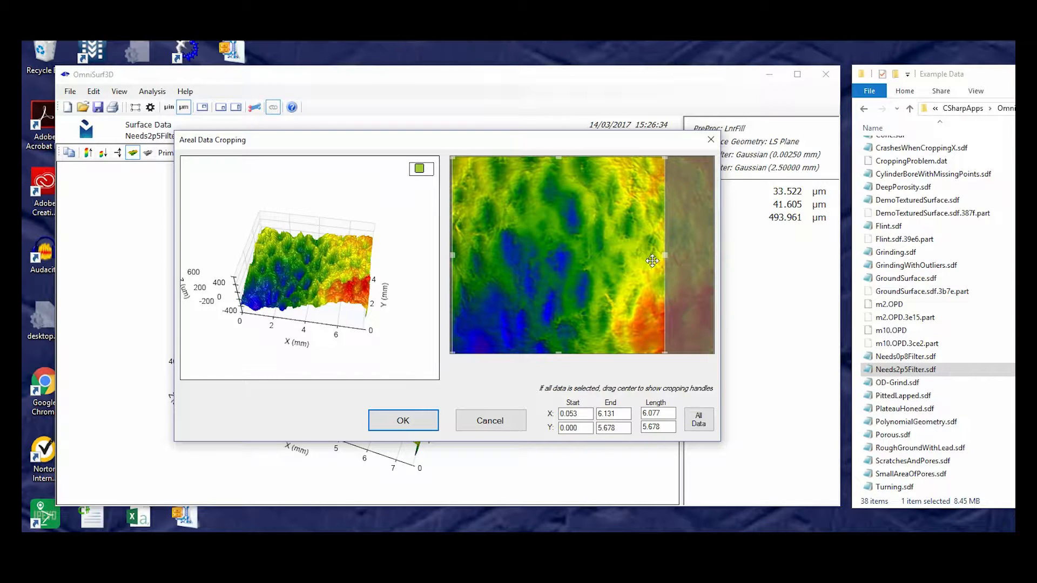
drag(665, 258, 703, 256)
drag(457, 260, 435, 258)
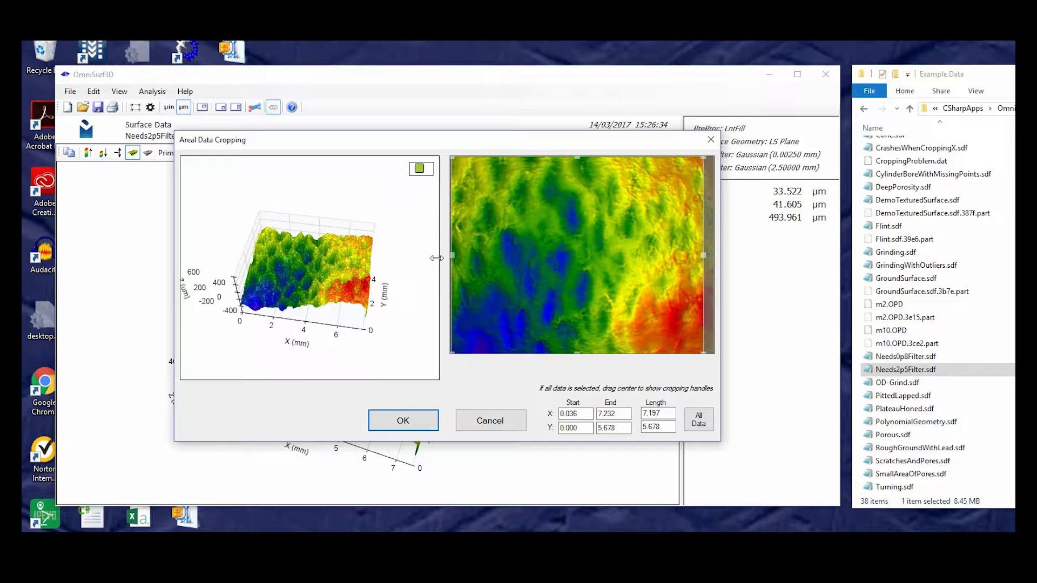
click(406, 421)
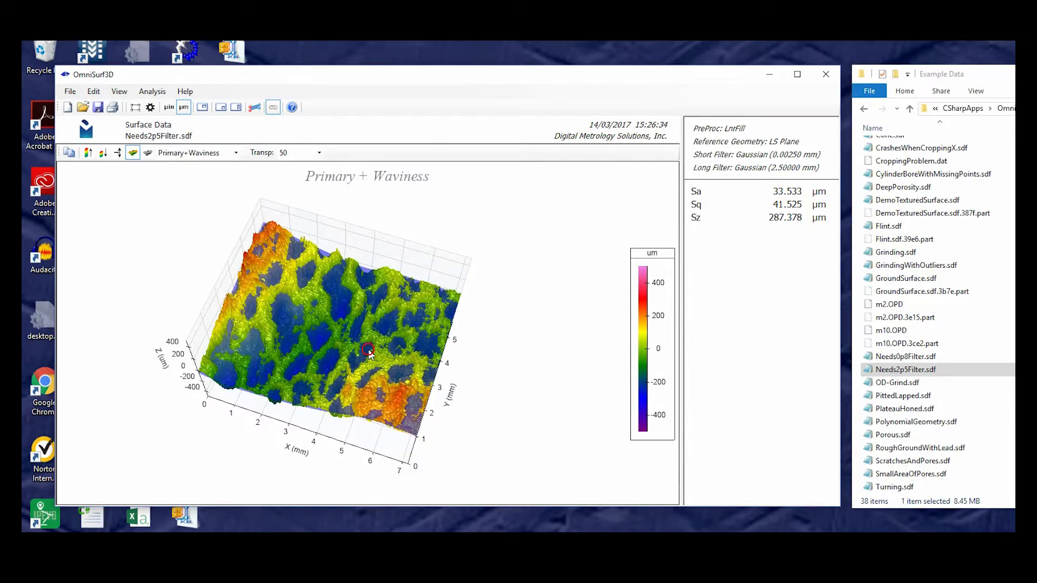
Switch the cropped surface's display to Filtered and inspect it from several angles
drag(368, 352, 344, 351)
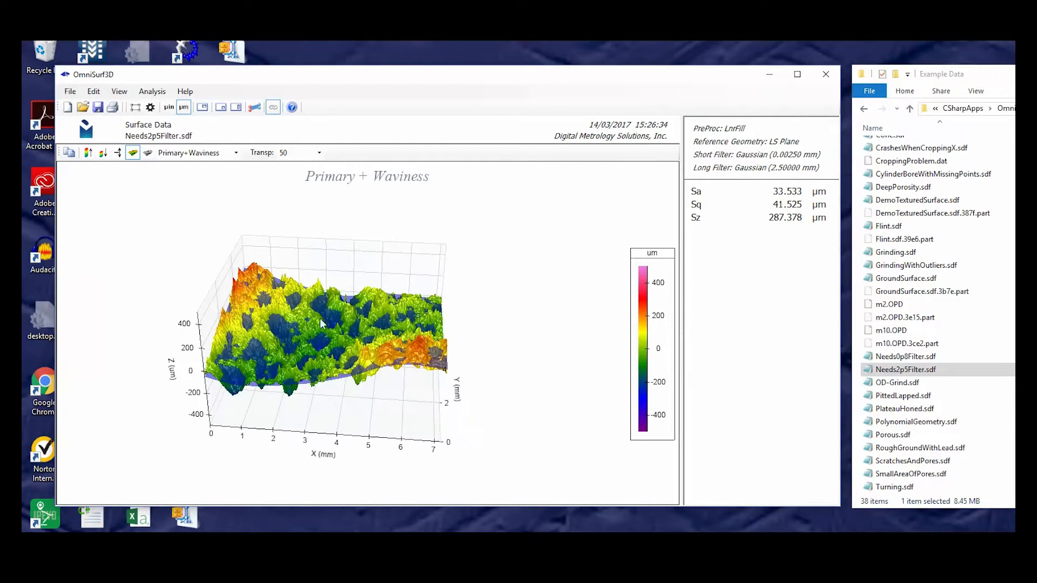
click(235, 153)
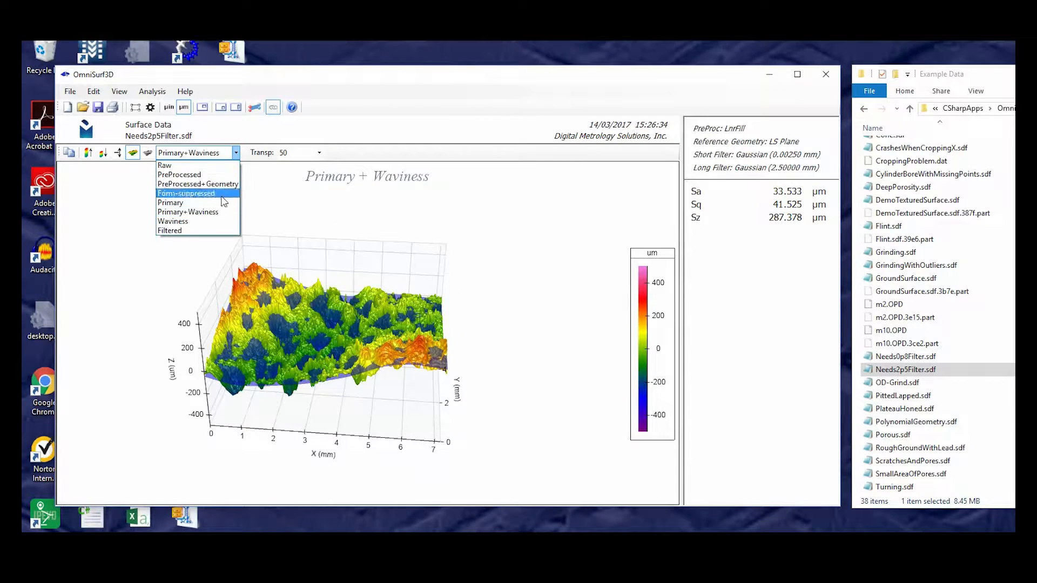
click(212, 231)
drag(324, 351, 317, 433)
drag(333, 380, 360, 380)
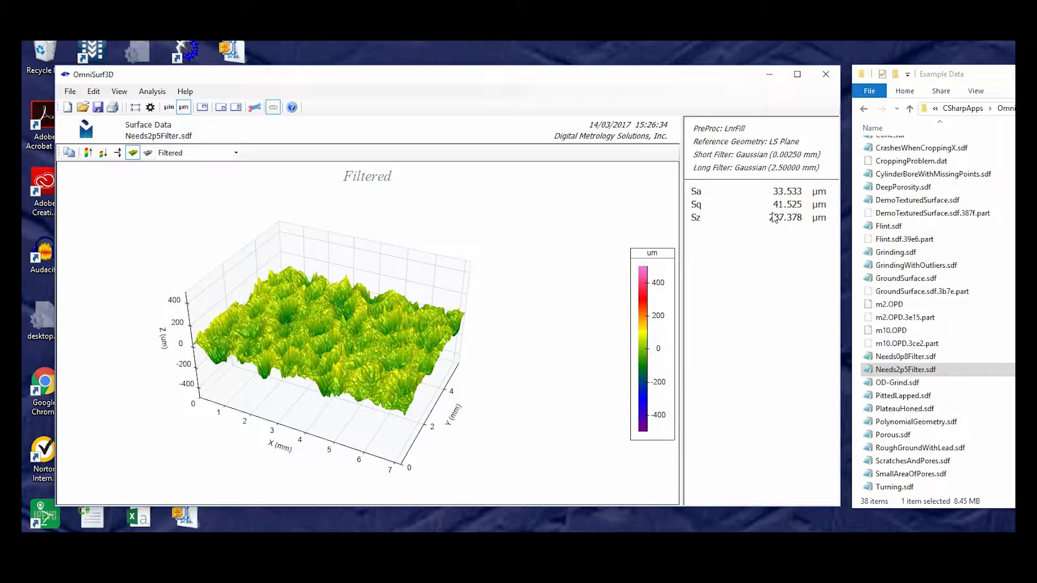
View the parameter selection in the analysis settings and leave without making changes
click(150, 107)
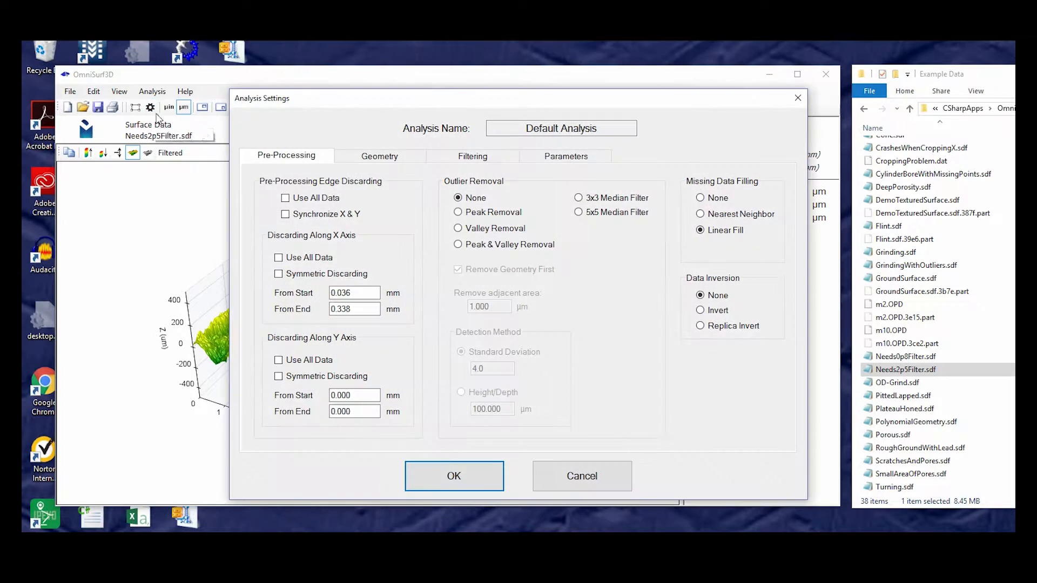
click(561, 156)
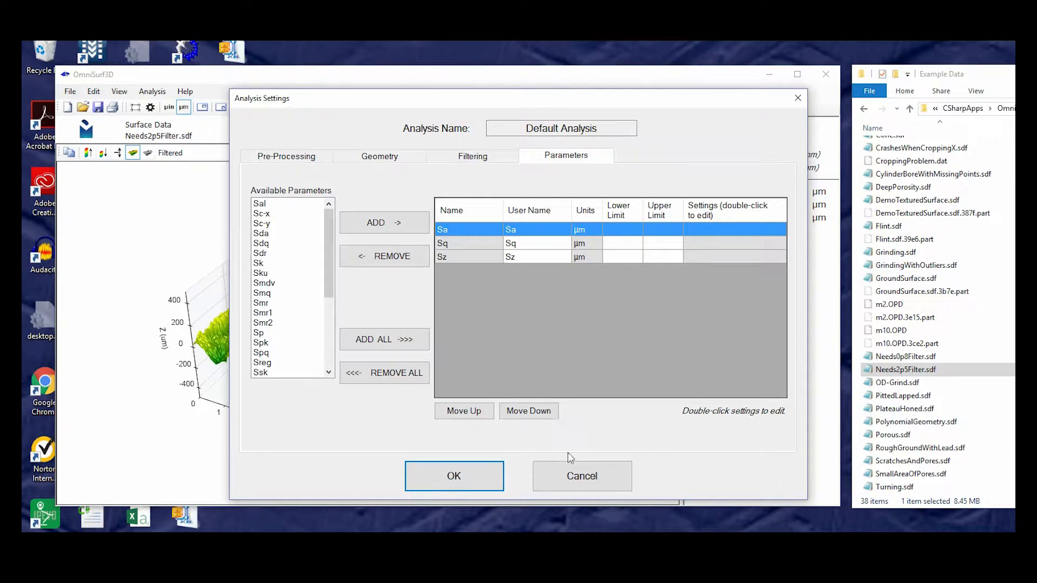
click(572, 470)
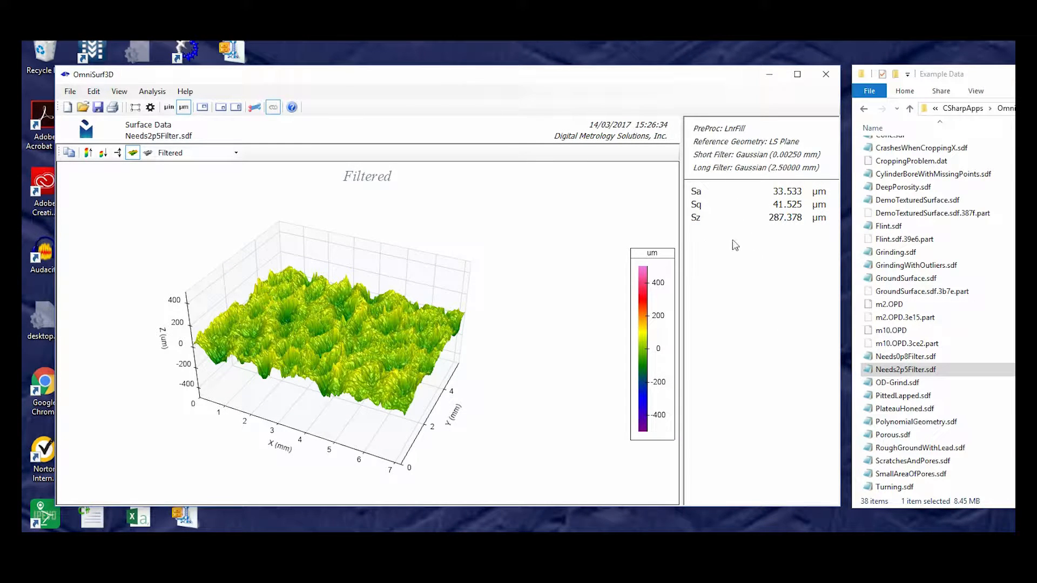
Reopen the analysis settings from the parameter results and review the filtering, geometry, pre-processing and parameter settings
double_click(744, 215)
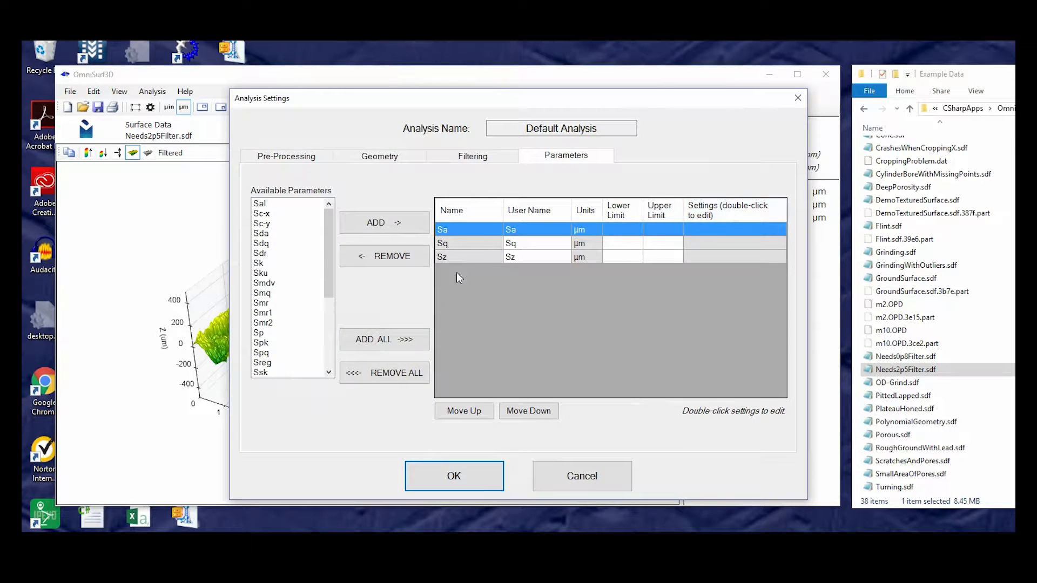
click(491, 156)
click(402, 156)
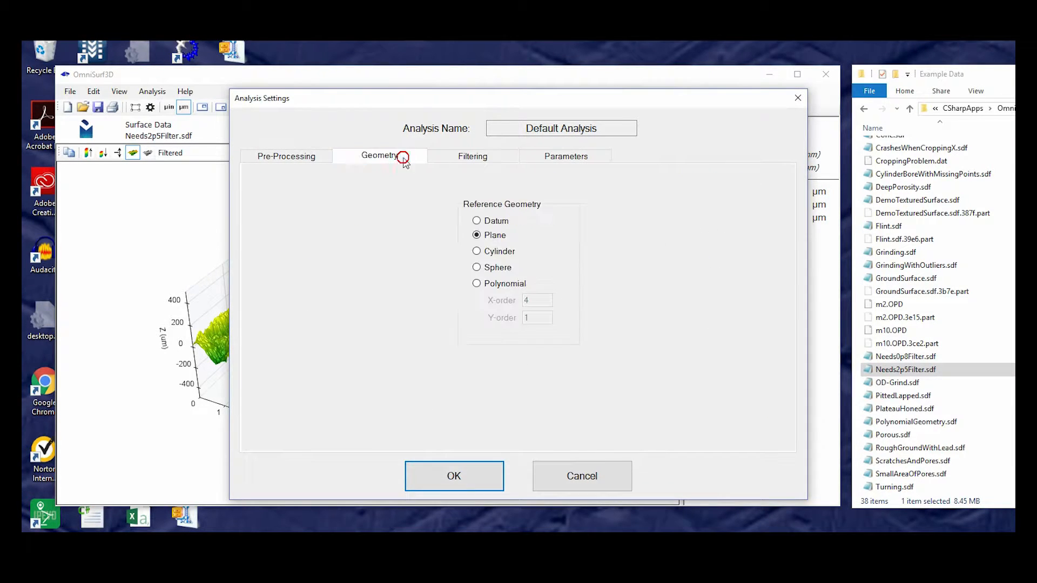
click(309, 157)
click(573, 162)
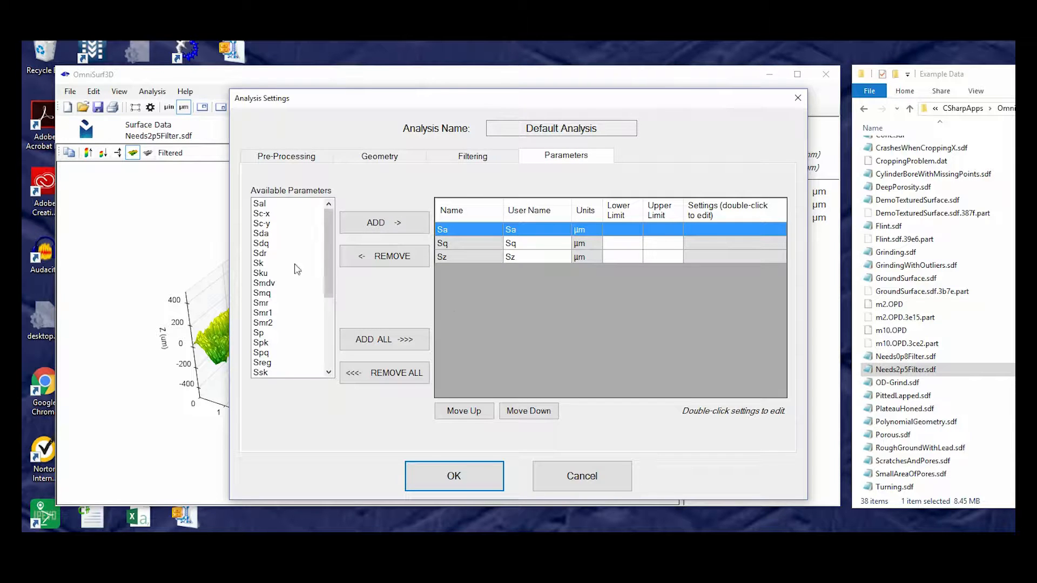
Add the Sp, Sk and Sku parameters to the analysis
click(265, 333)
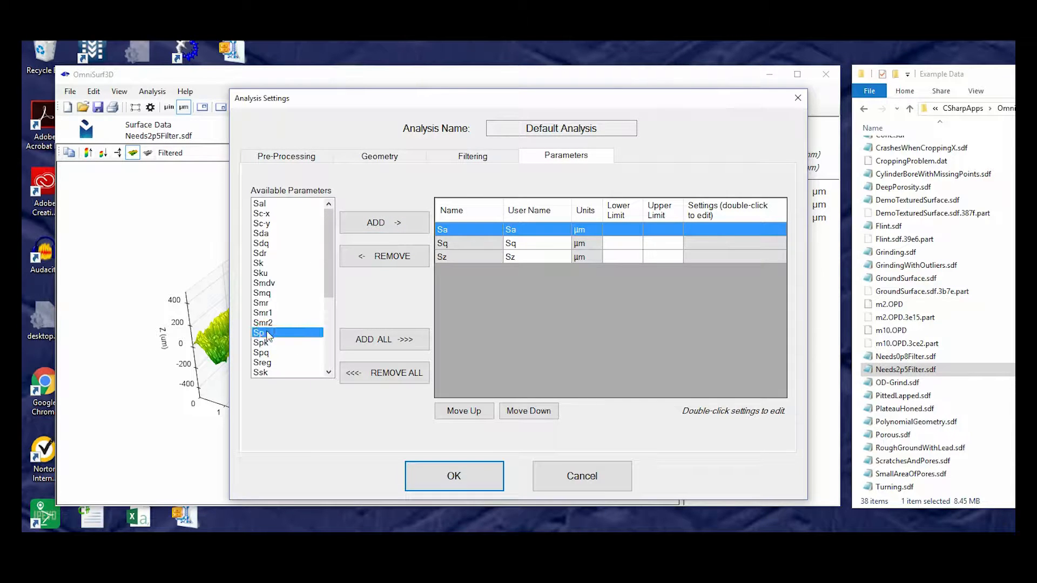
click(390, 223)
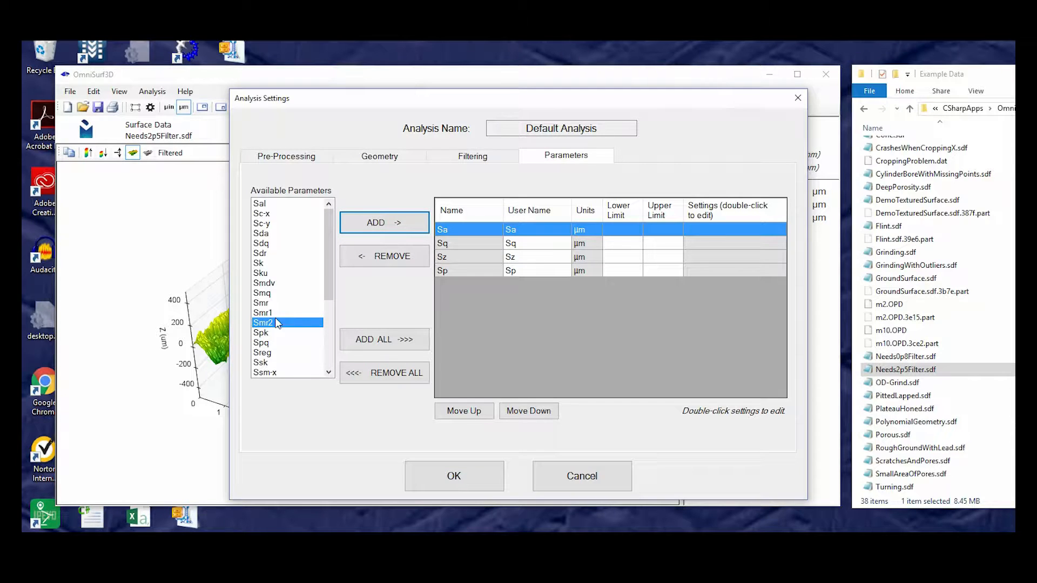
click(279, 305)
click(262, 264)
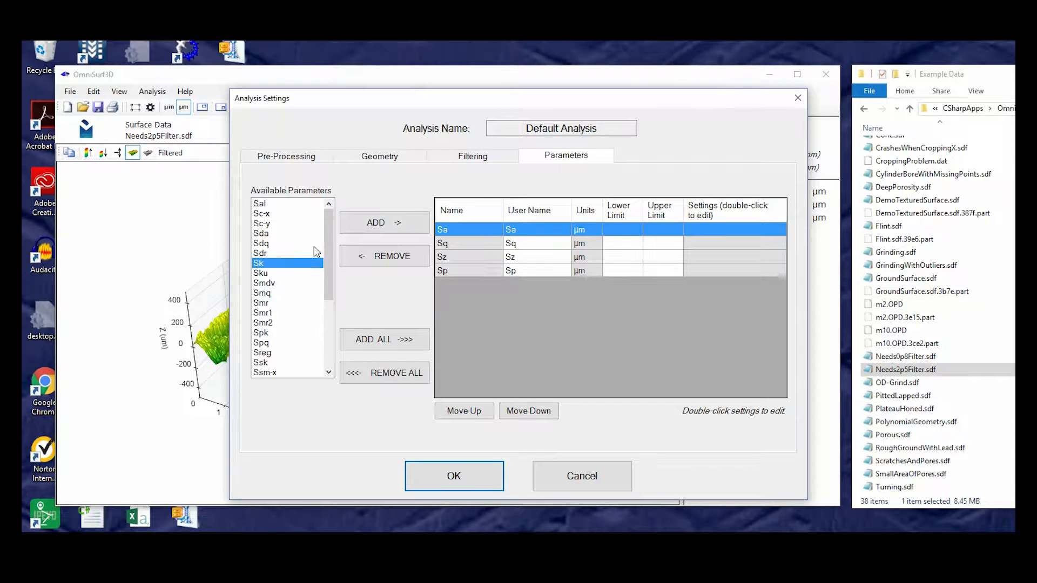
click(386, 222)
double_click(268, 264)
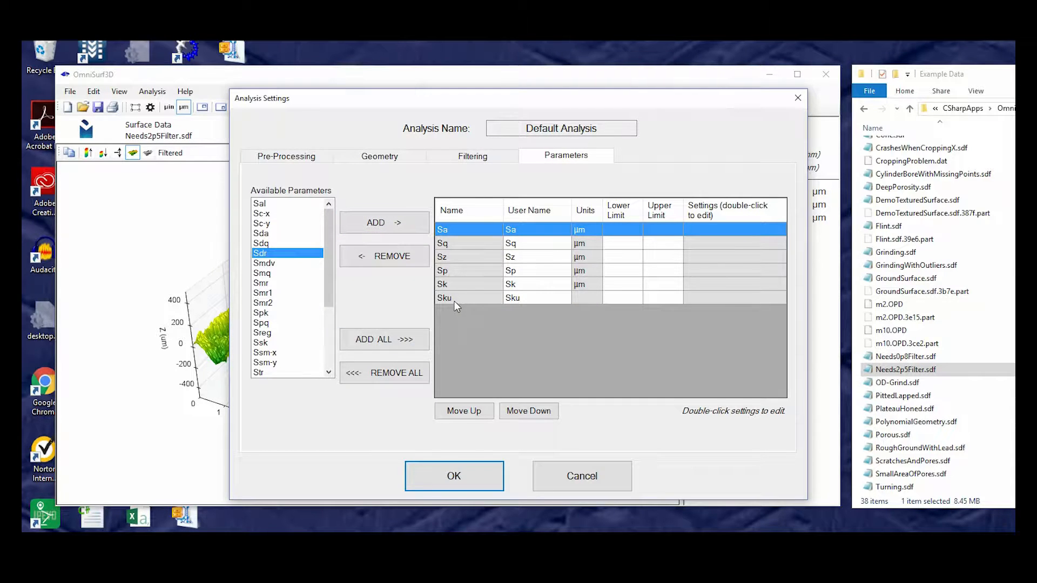
Remove Sku, Sk and Sp from the selected parameters
click(455, 297)
click(372, 258)
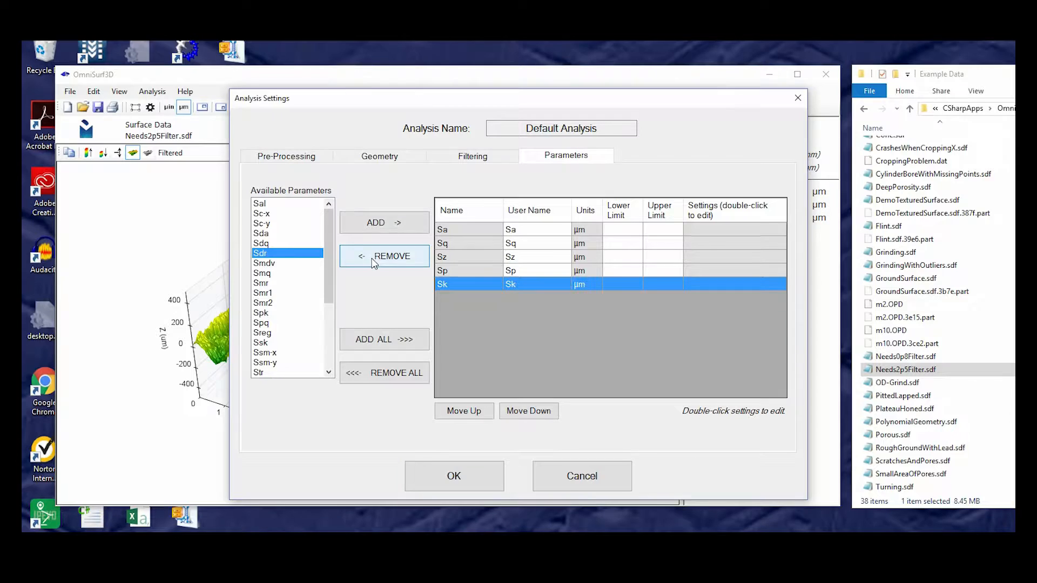
double_click(442, 284)
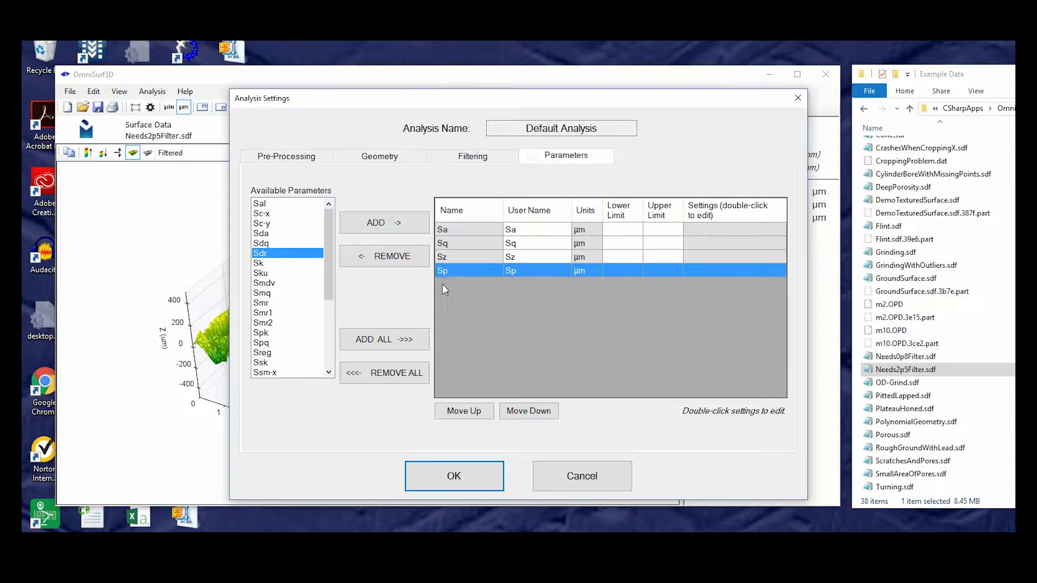
double_click(443, 271)
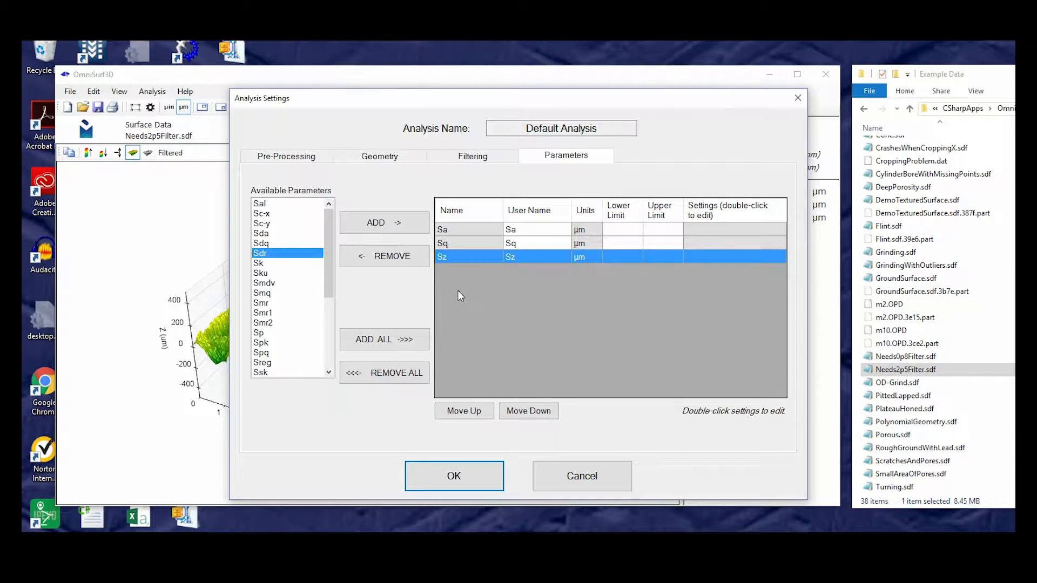
Add the Smr parameter and set its depth below reference to 10 µm
click(262, 303)
click(384, 223)
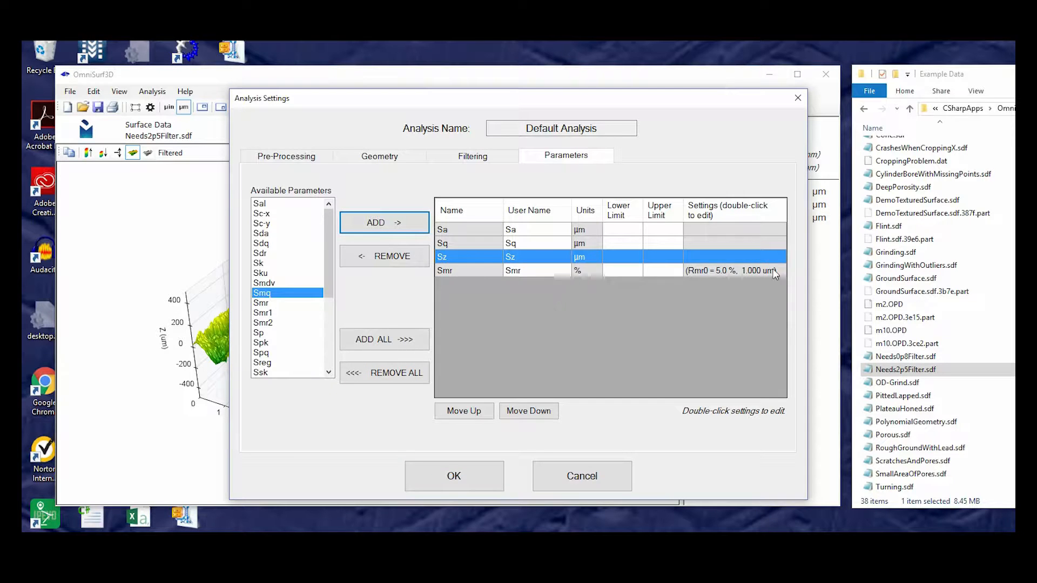
double_click(738, 272)
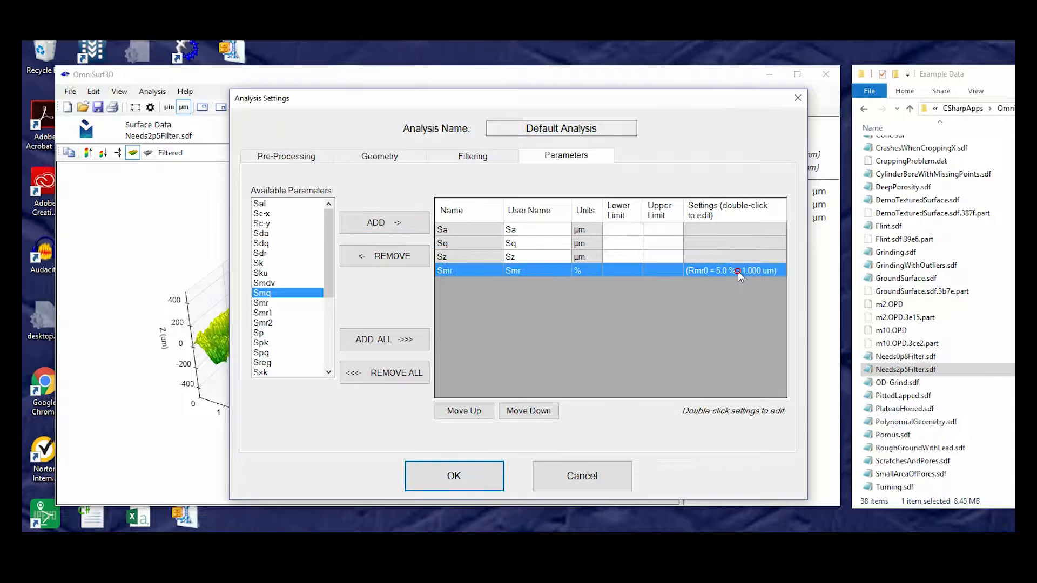
click(593, 346)
double_click(593, 346)
text(10)
click(488, 385)
Add a second Smr parameter and set its depth below reference to 20 µm
click(270, 304)
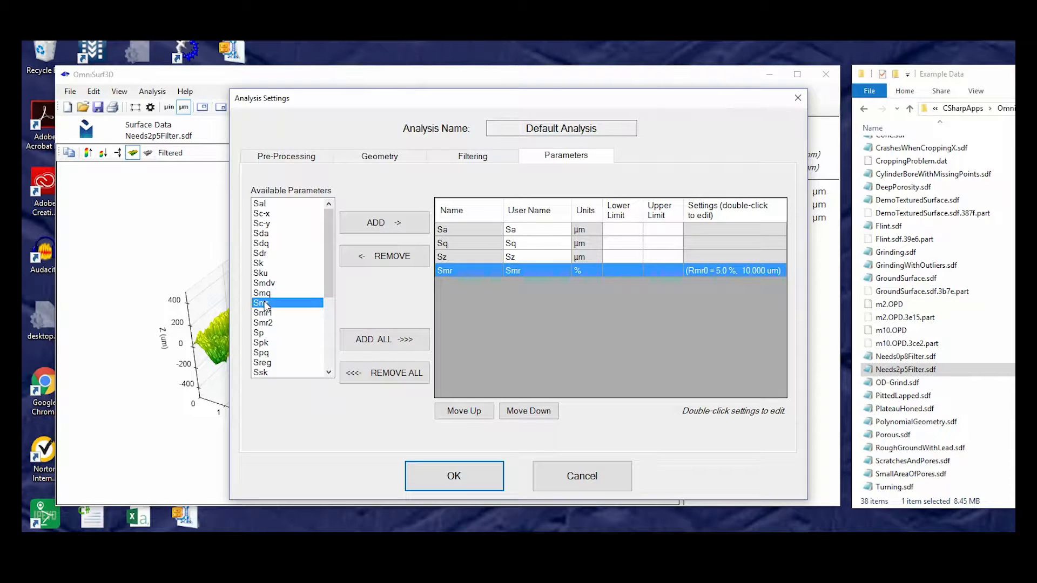
double_click(265, 306)
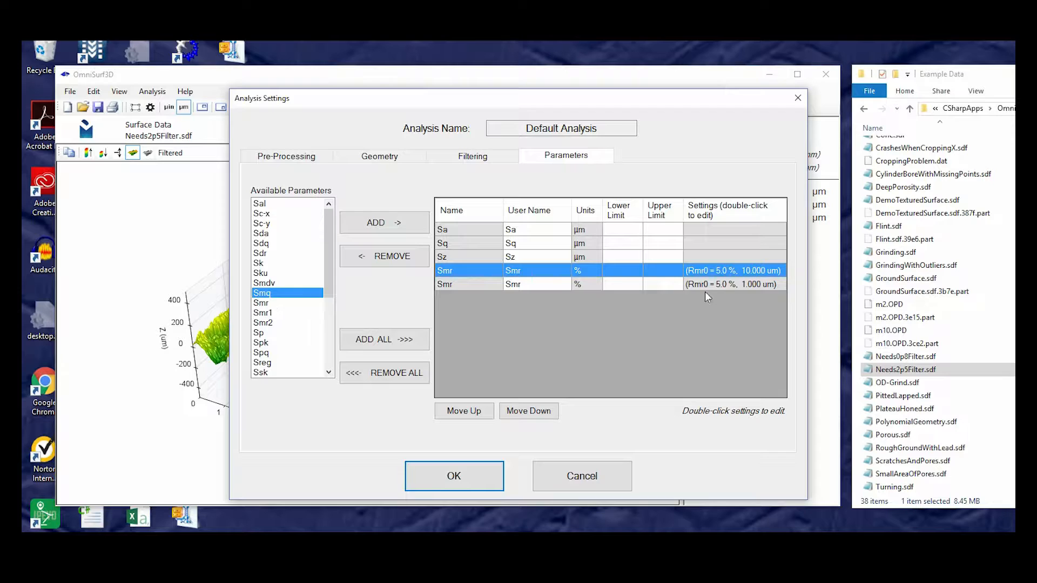
double_click(730, 285)
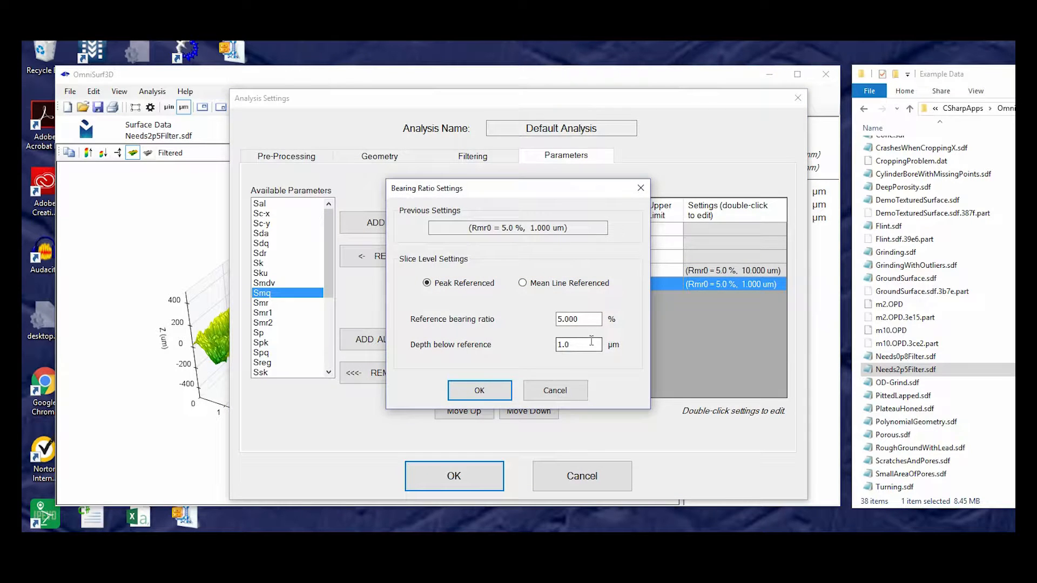
text(20)
click(479, 390)
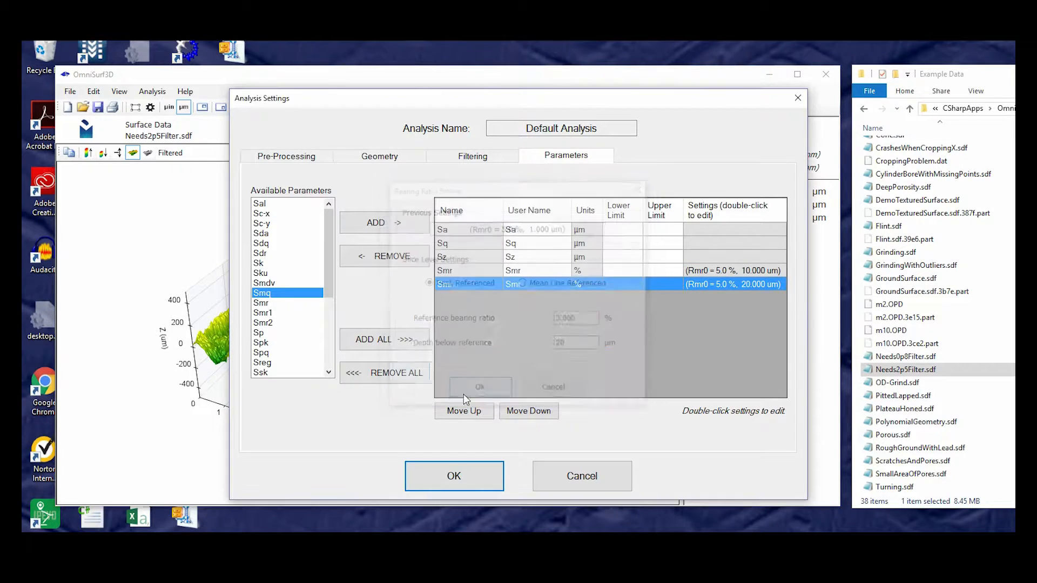
Add a third Smr parameter with a depth below reference of 50 µm and apply the analysis settings
double_click(270, 303)
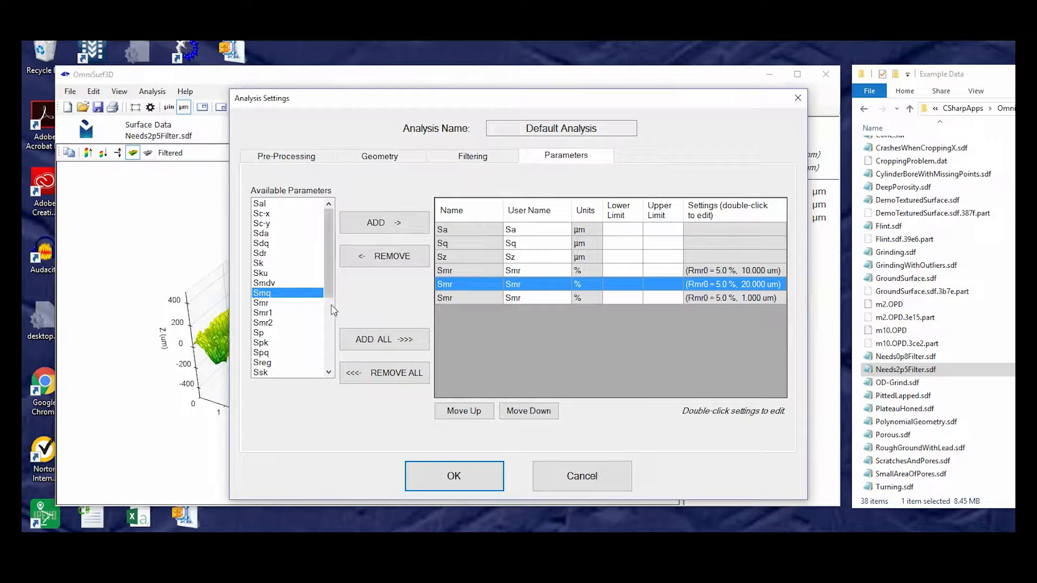
double_click(737, 296)
text(50)
click(479, 390)
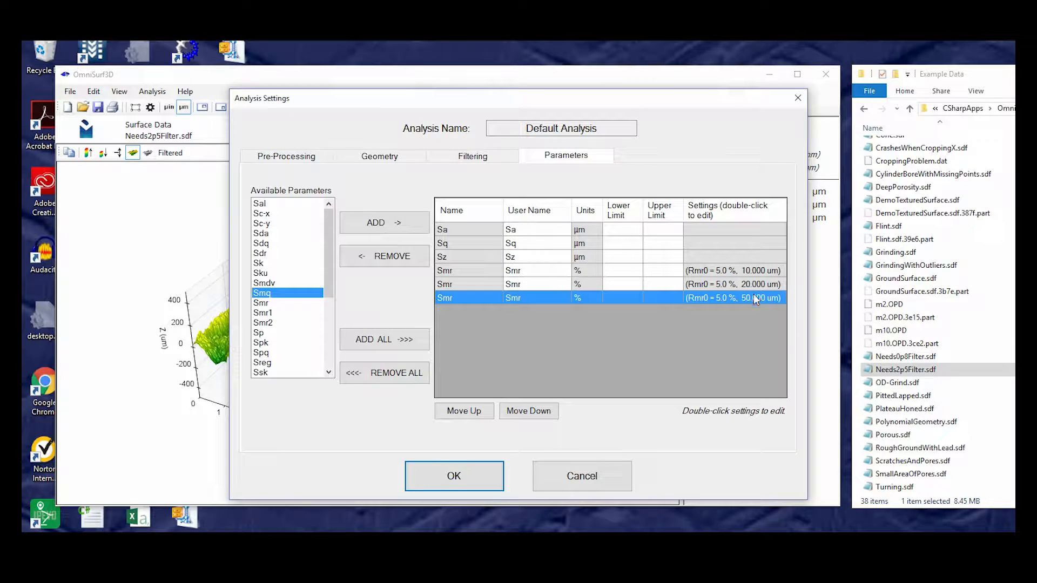
click(483, 476)
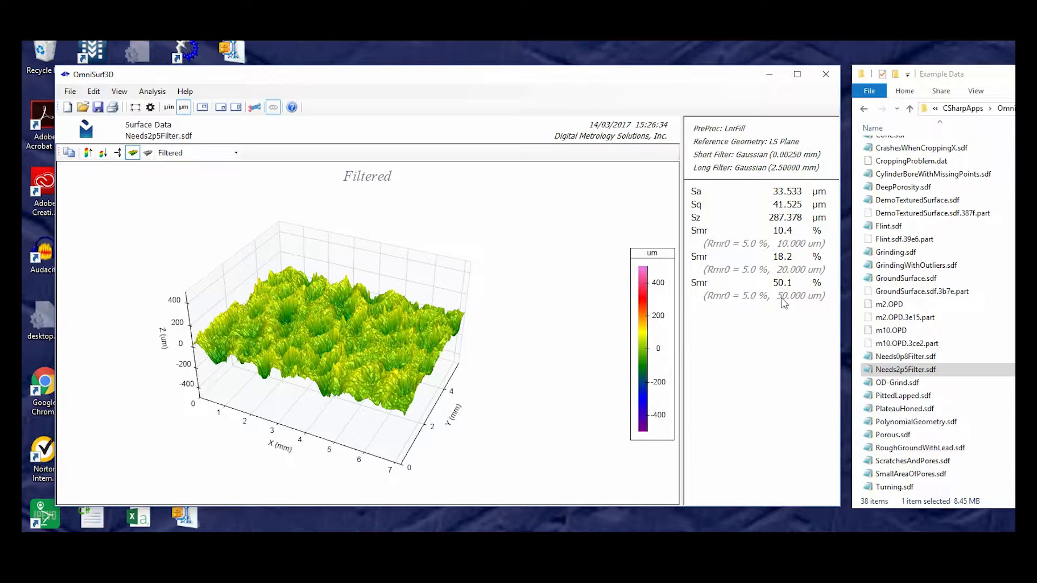
drag(366, 346, 442, 430)
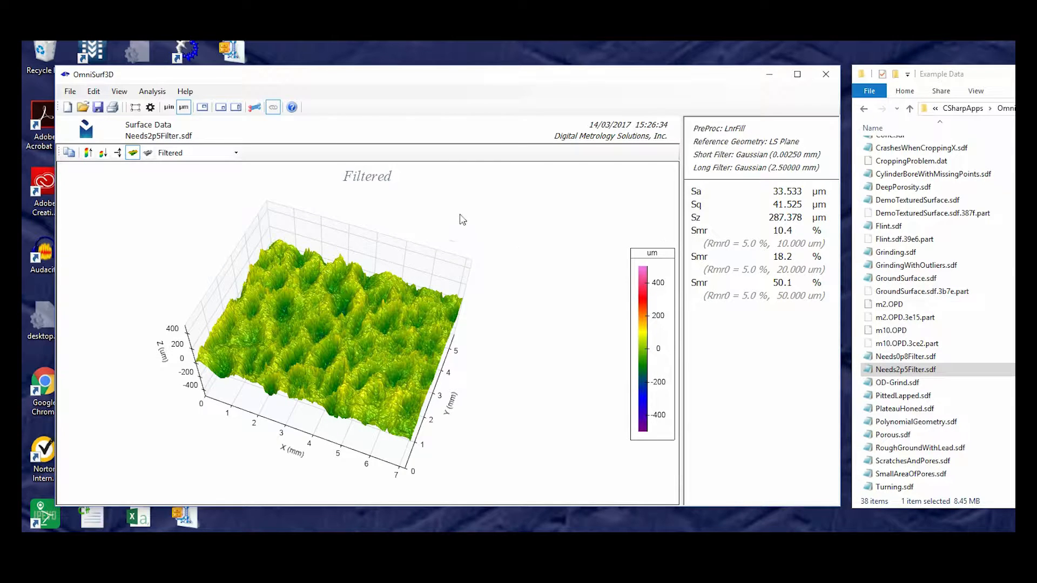
Open the help system's parameter definitions from its Definitions topic
click(292, 107)
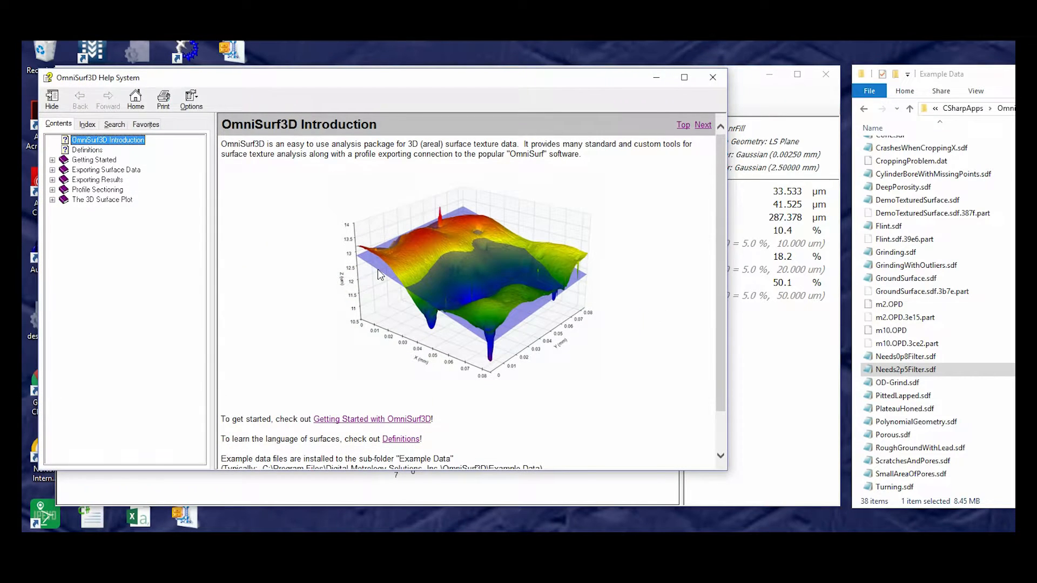
click(87, 150)
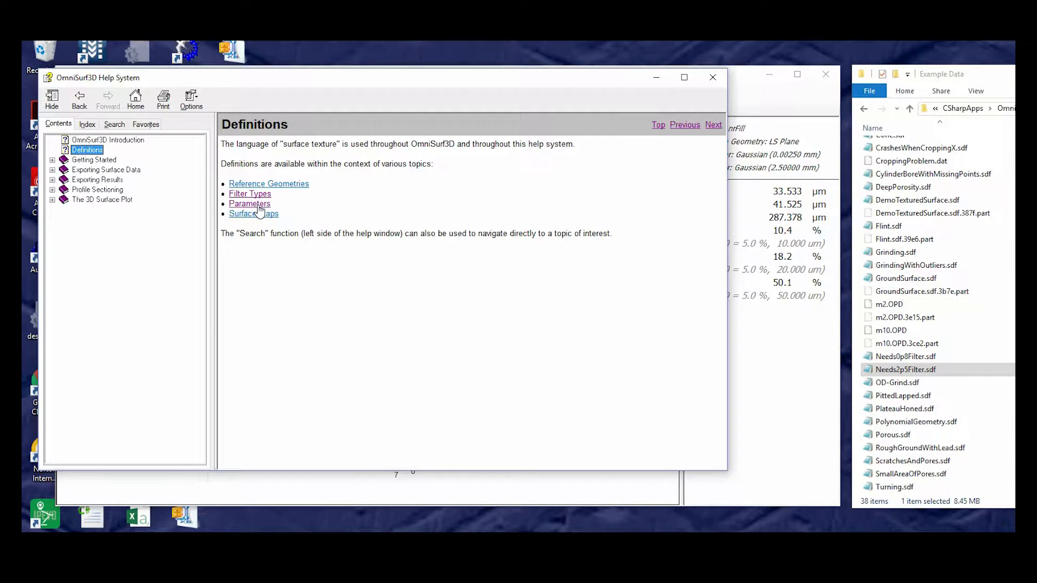
click(250, 204)
scroll(384, 359, down, 3)
scroll(382, 353, up, 3)
click(242, 204)
Examine the parameter definitions and figures, including the ISO reference for Sa and the grouped parameter list
scroll(432, 346, down, 15)
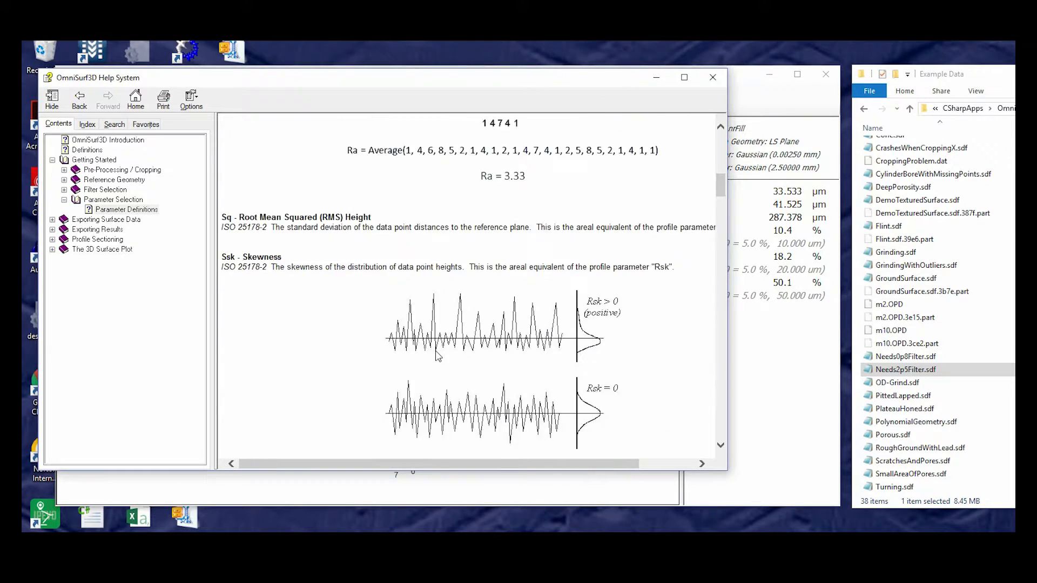
scroll(439, 359, down, 10)
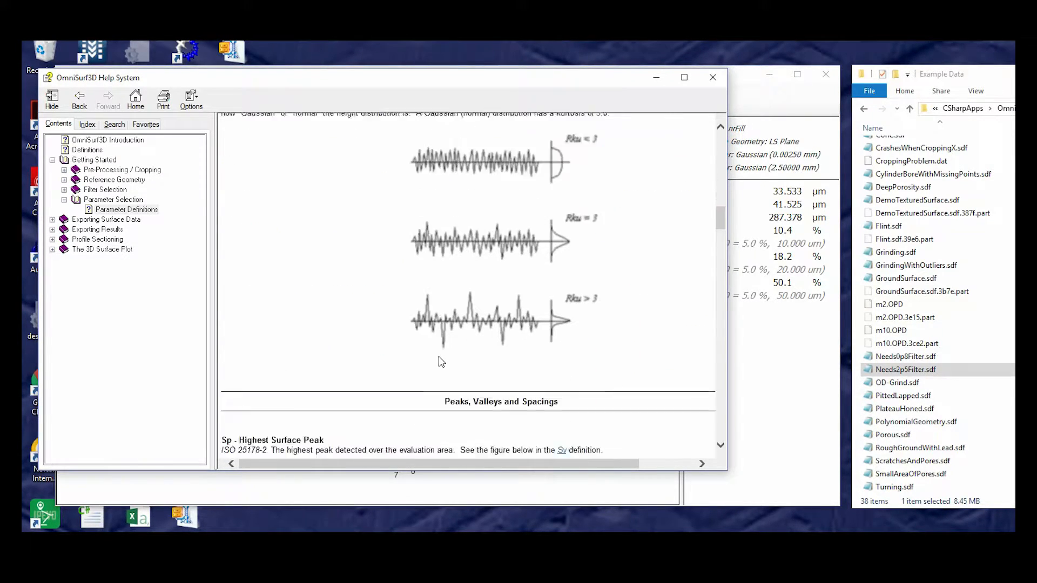
scroll(439, 366, down, 5)
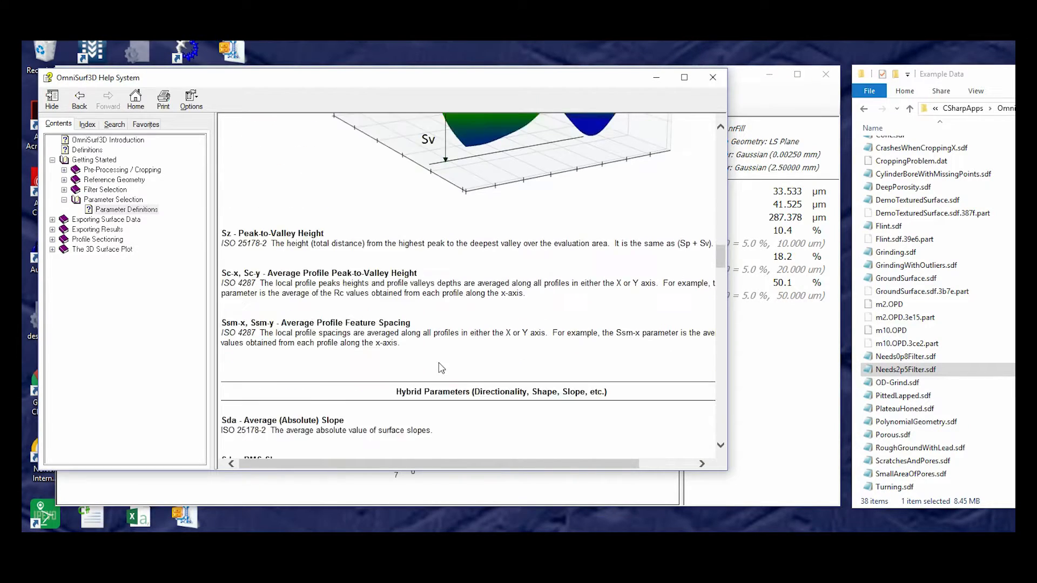
scroll(440, 367, up, 15)
scroll(440, 367, up, 6)
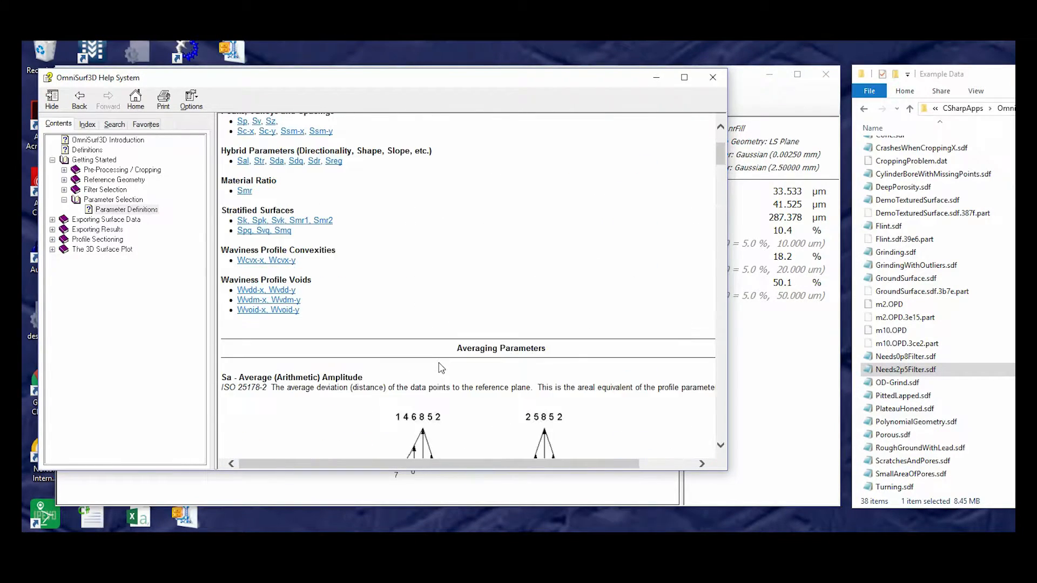
scroll(439, 363, down, 2)
drag(221, 232, 268, 232)
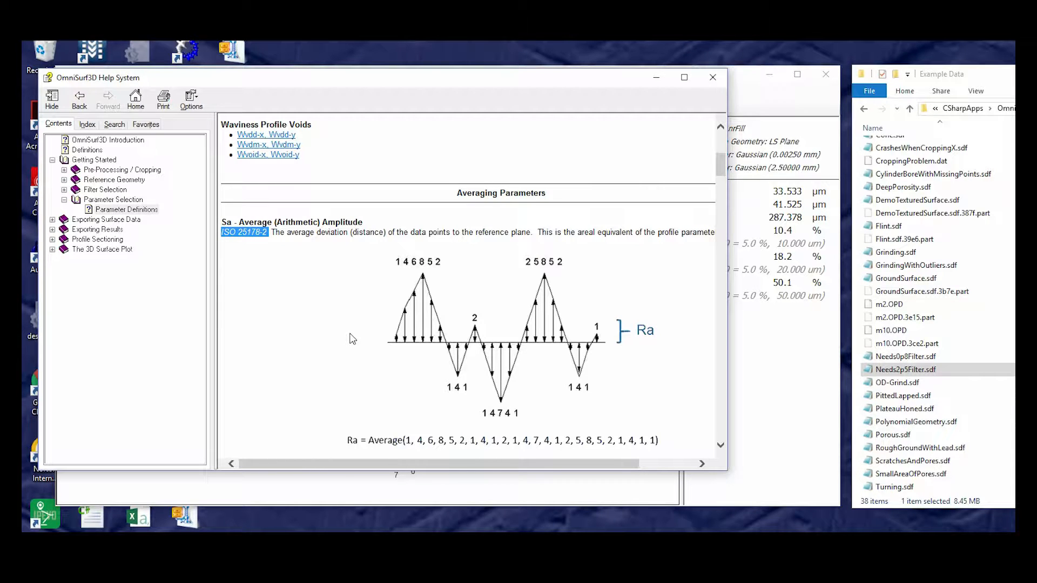
scroll(353, 339, up, 5)
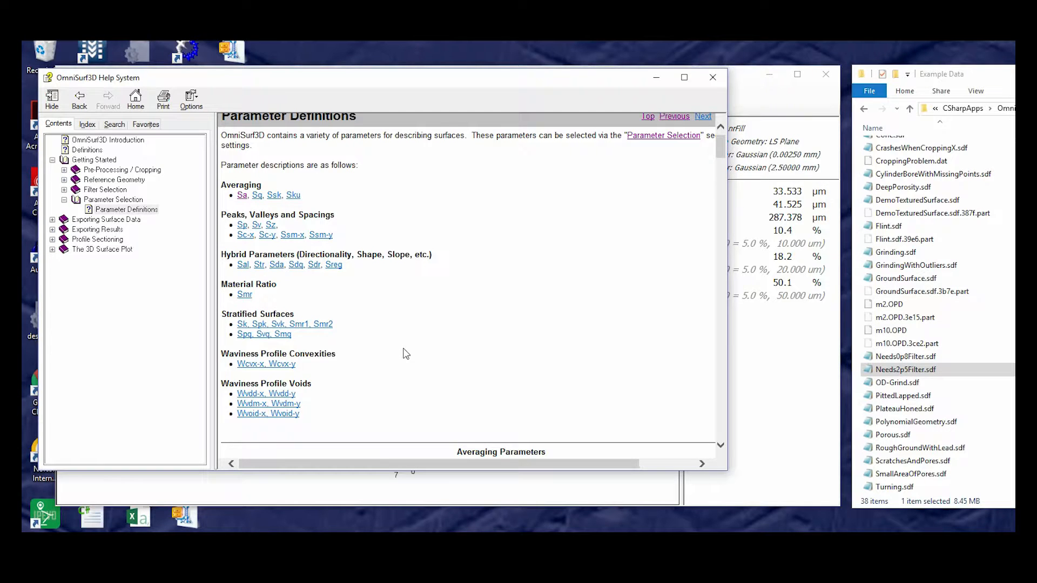
scroll(405, 351, up, 1)
Review the Getting Started help topic on the four analysis concepts and close the help
click(98, 161)
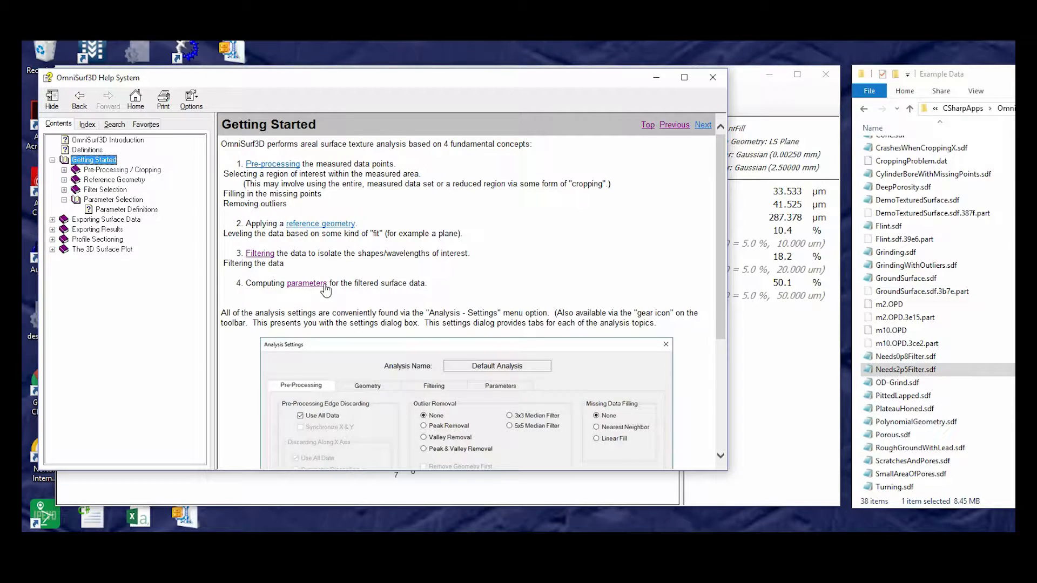
click(713, 77)
drag(419, 386, 403, 340)
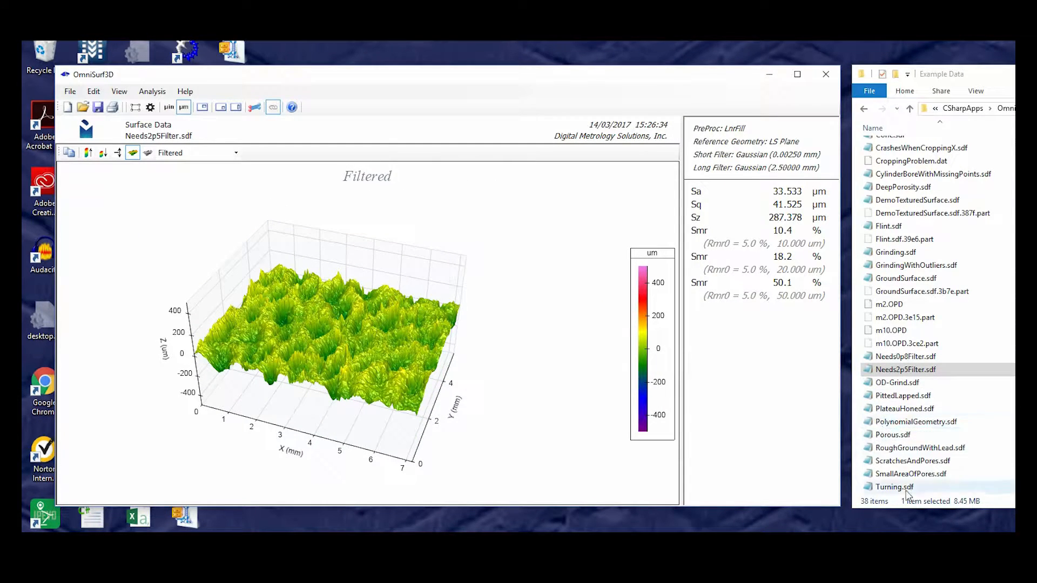
Load Turning.sdf from the Example Data folder and reset the cropping for the new data size
drag(907, 489, 523, 416)
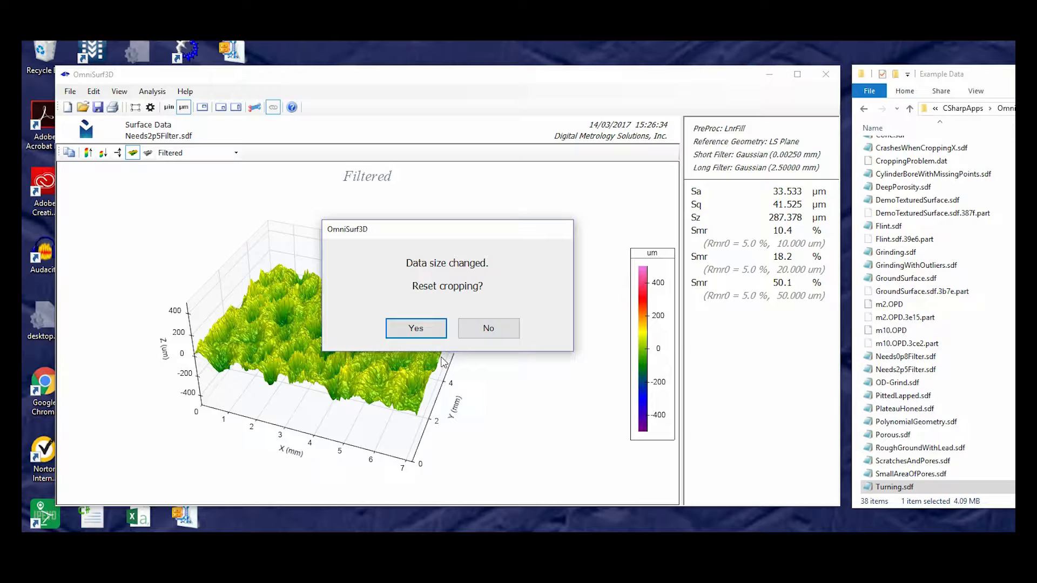
click(424, 327)
drag(393, 368, 419, 348)
Display the Primary surface of the turned data
click(236, 153)
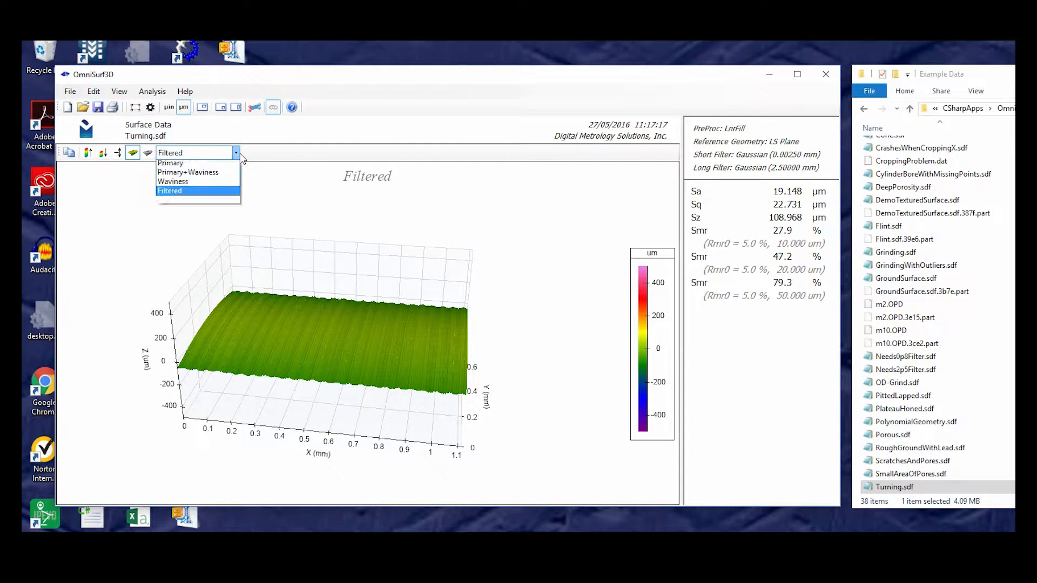
click(173, 203)
drag(315, 337, 403, 363)
drag(357, 400, 322, 359)
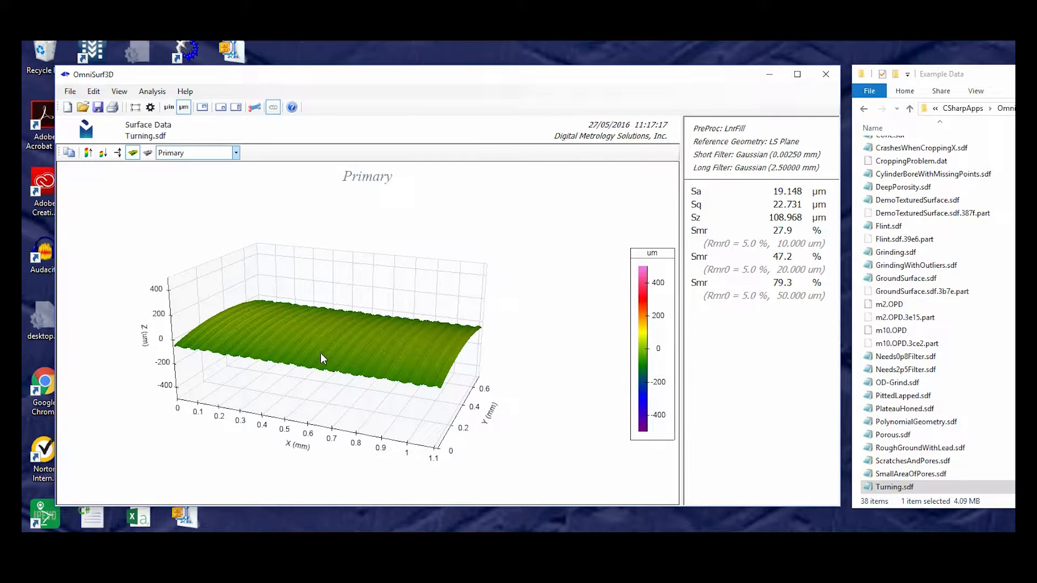
Rescale the Z axis of the Primary plot to fit the height range of the turned surface
double_click(147, 344)
click(400, 304)
click(411, 346)
drag(421, 364, 208, 350)
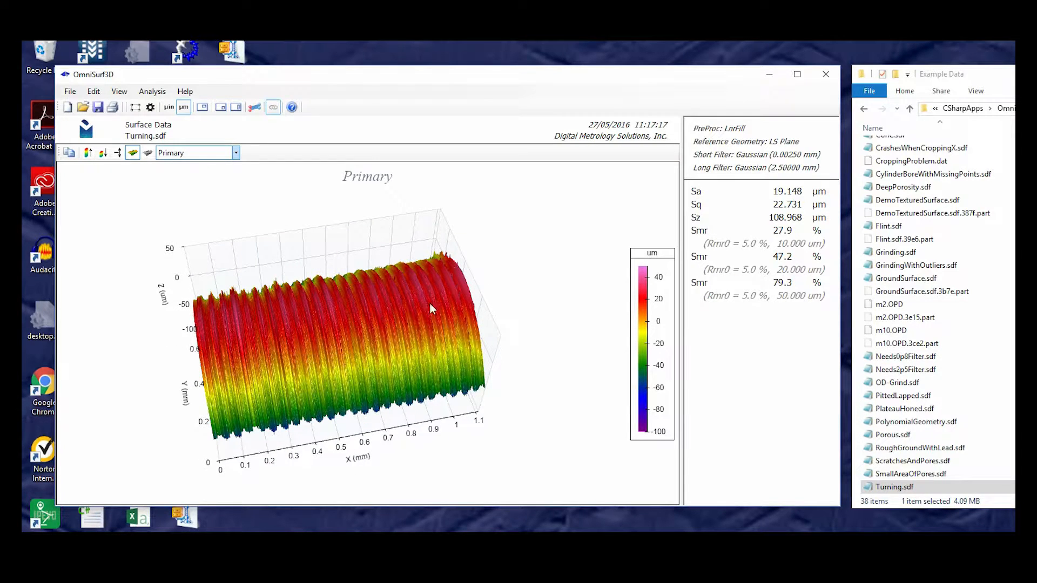
drag(333, 344, 327, 322)
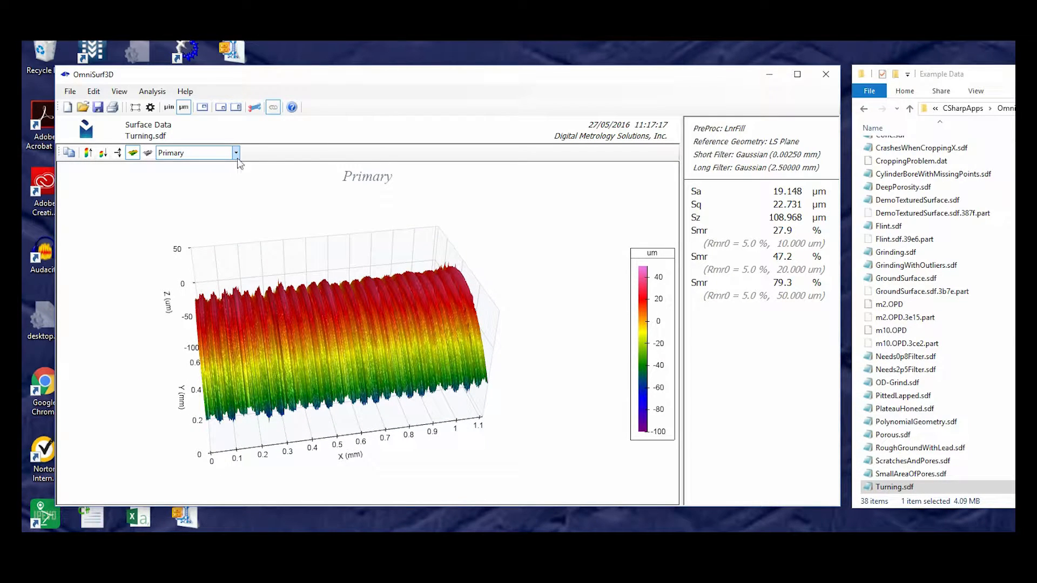
Show the cutting plane and align it along the X direction across the turning marks
click(254, 109)
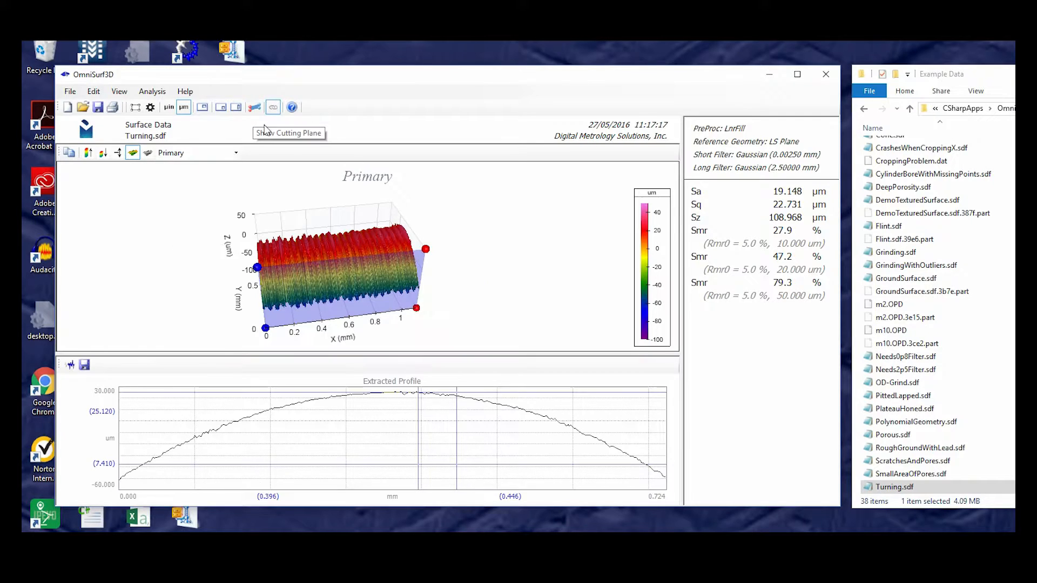
drag(259, 266, 257, 250)
drag(425, 250, 402, 244)
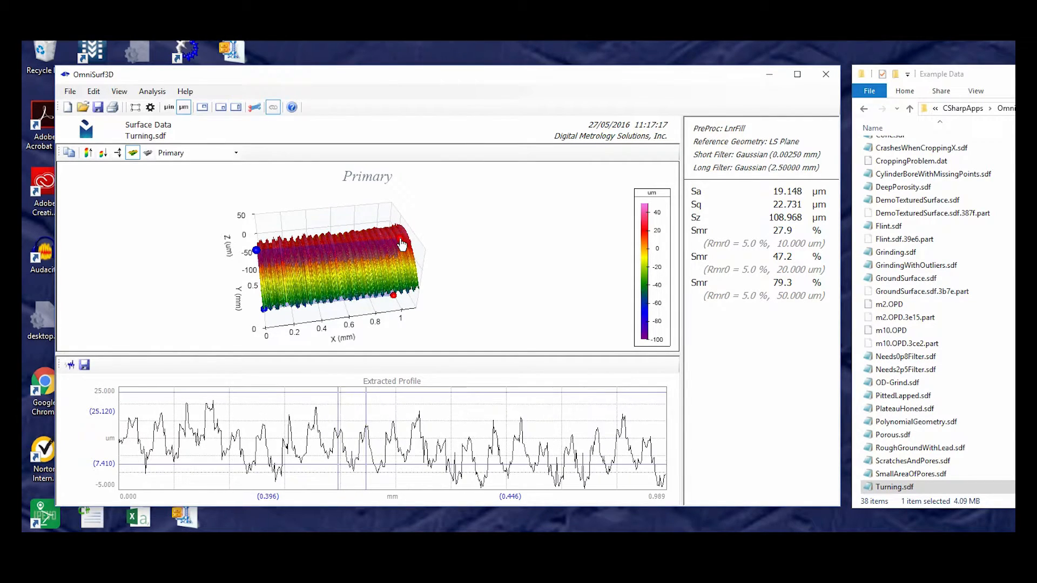
Hide the extracted profile's Y cursors and place the X cursors at about 0.350 mm and 0.396 mm
drag(260, 398, 258, 411)
right_click(270, 434)
click(307, 456)
drag(338, 446, 313, 454)
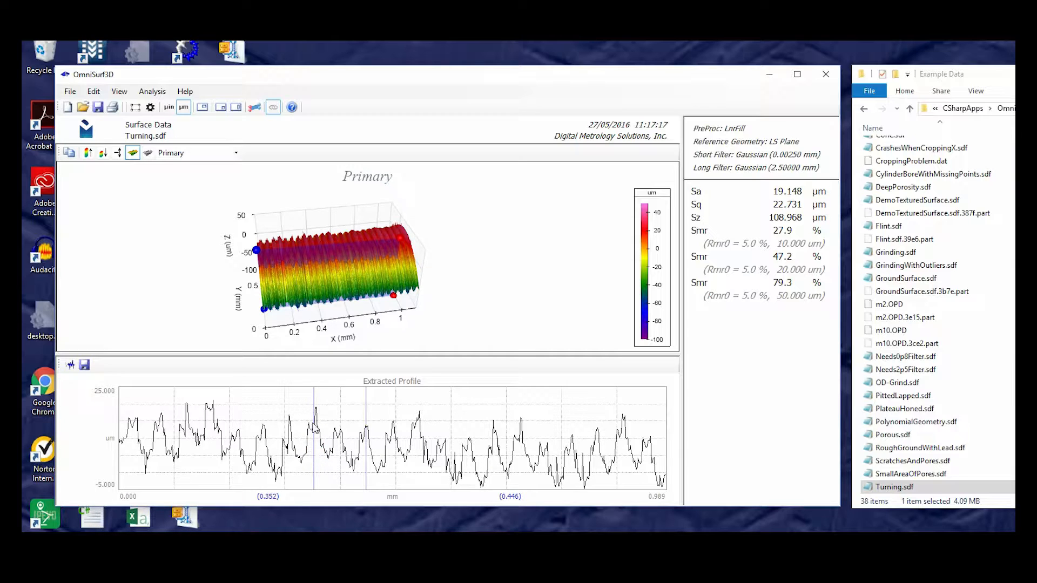
drag(366, 467, 340, 468)
drag(314, 473, 313, 474)
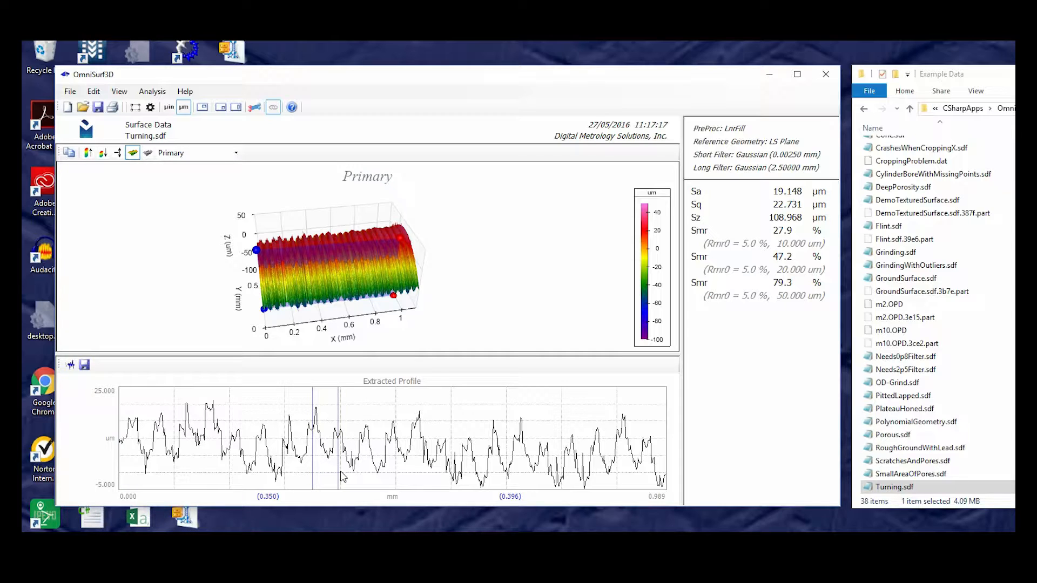
Zero the X cursor reading at the first cursor to measure the spacing, and hide the X cursors
click(270, 496)
mouse_move(339, 468)
mouse_down()
mouse_move(365, 465)
mouse_move(339, 469)
mouse_up()
right_click(496, 454)
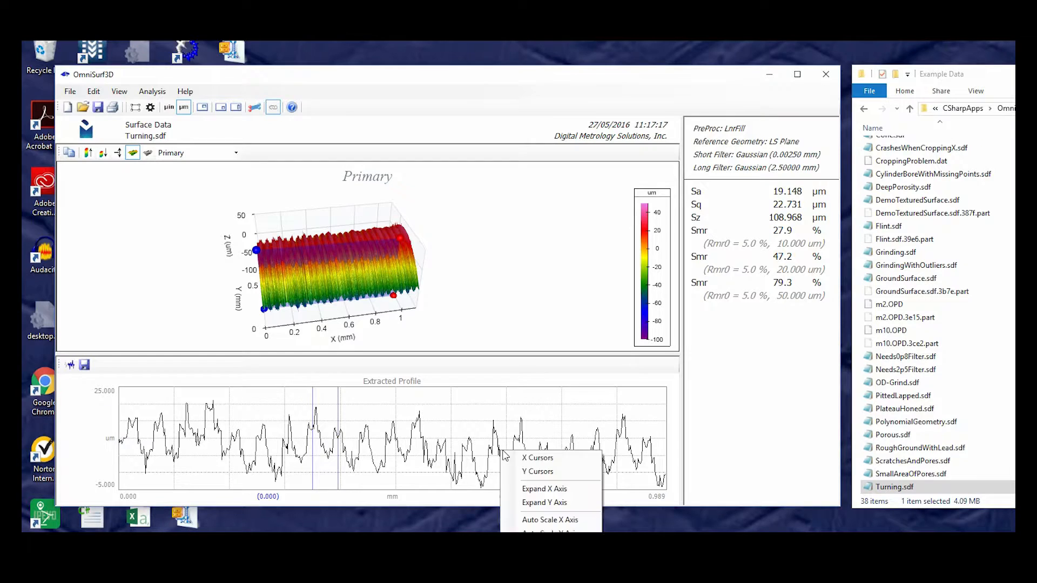
click(526, 454)
Measure the profile's peak-to-valley height with Y cursors at about 19.6 µm and 4.4 µm, and hide the cursors
right_click(342, 441)
click(363, 459)
drag(181, 459, 184, 454)
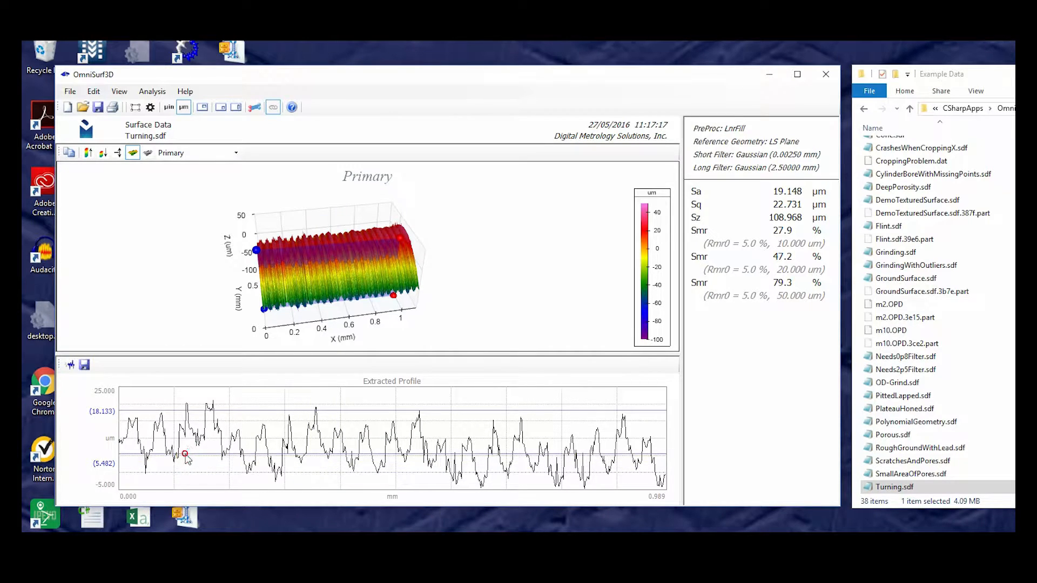
drag(204, 411, 204, 404)
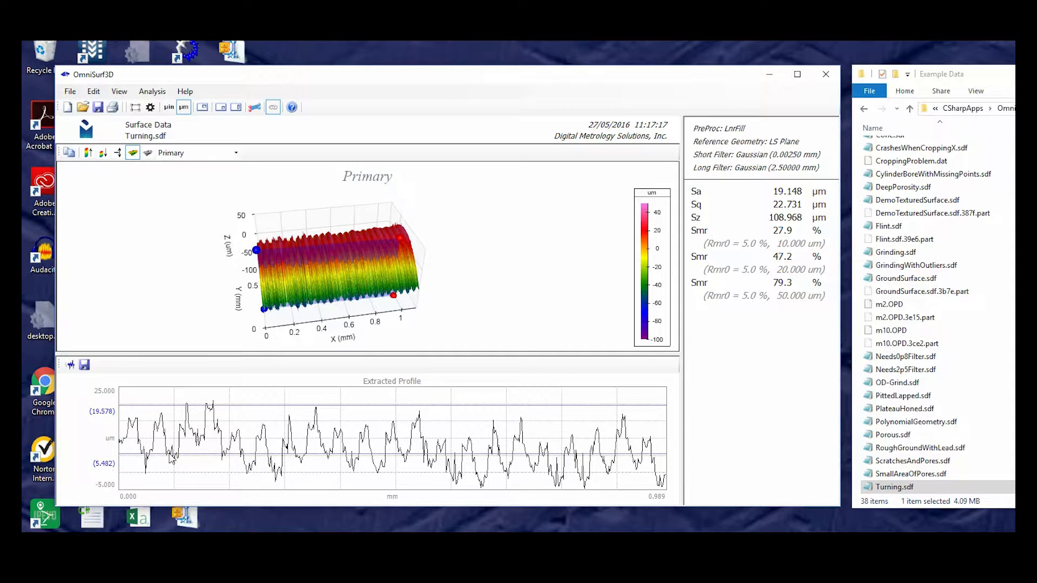
drag(174, 455, 175, 459)
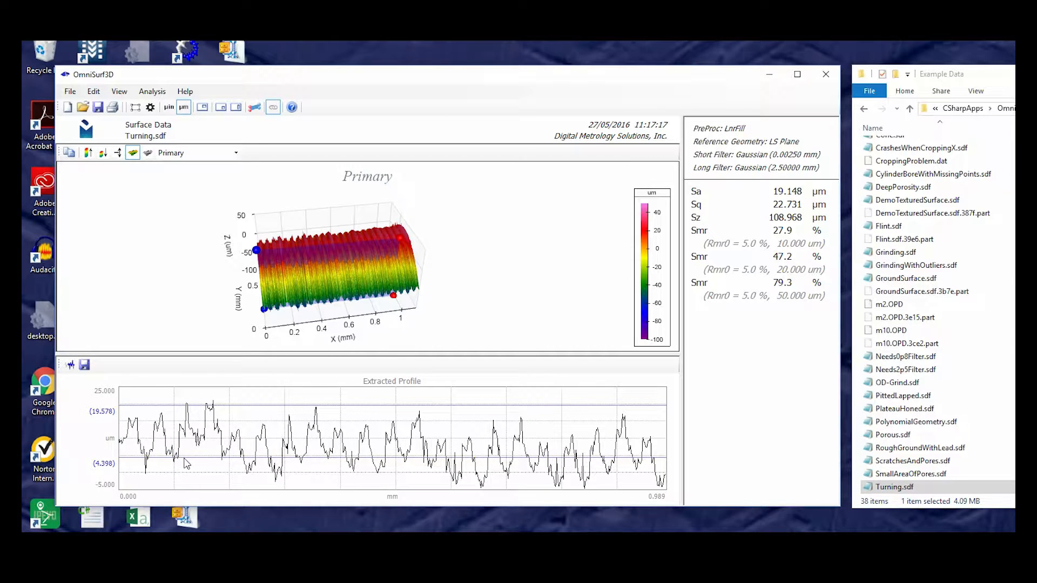
right_click(235, 416)
click(270, 435)
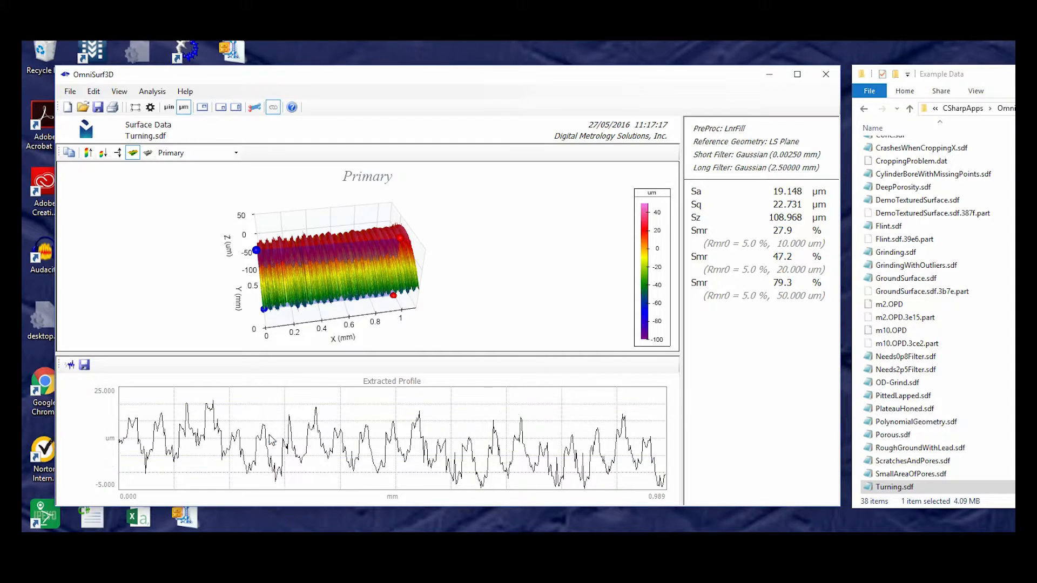
Show the wavelength content plot and move its upper cursor to about 0.5 mm
click(226, 109)
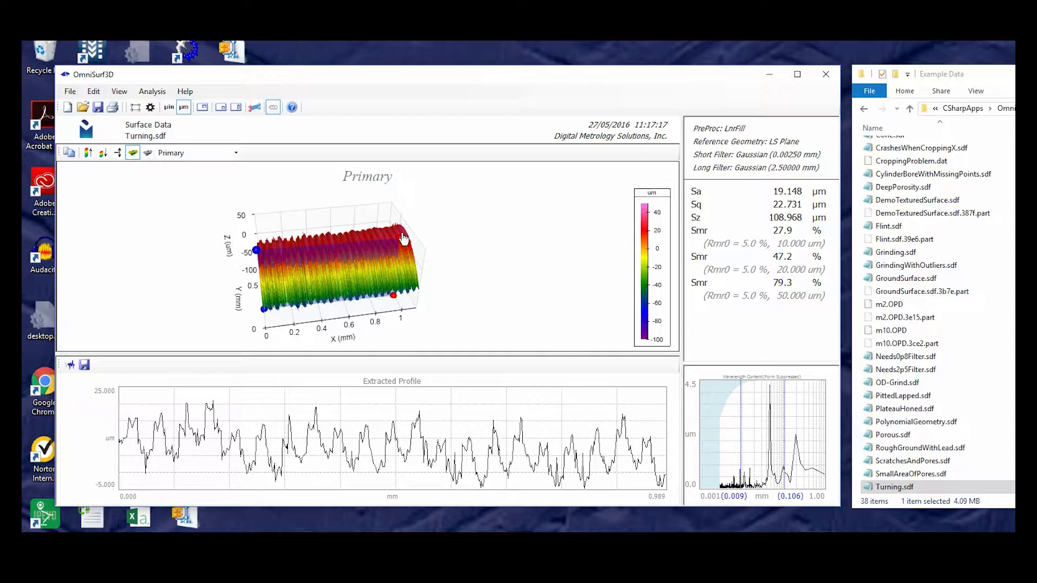
drag(784, 432, 812, 438)
Shift both ends of the cutting plane slightly toward the crest of the turned surface
mouse_move(398, 235)
mouse_down()
mouse_move(389, 239)
mouse_move(409, 231)
mouse_up()
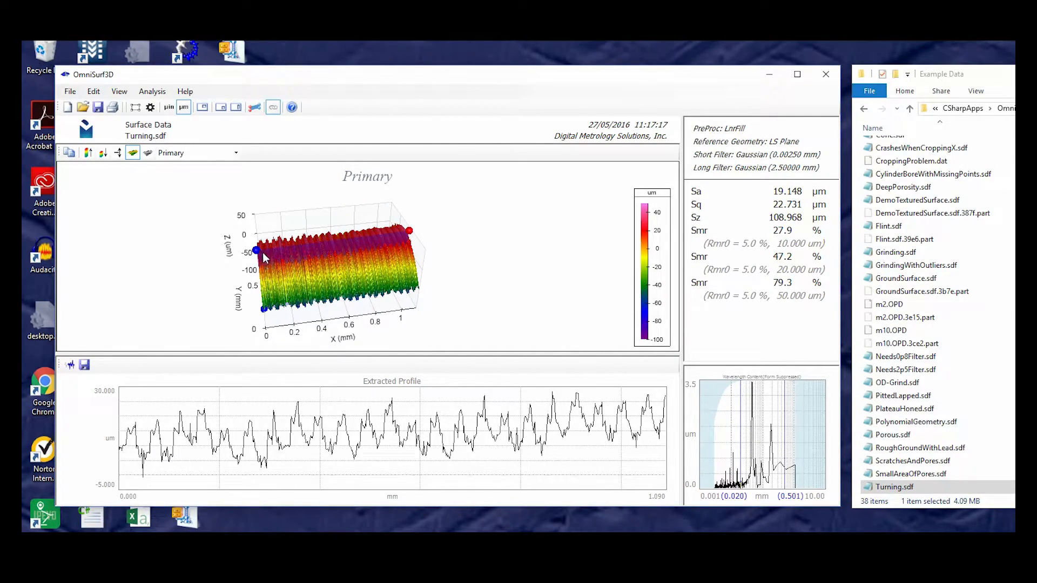
drag(256, 250, 258, 246)
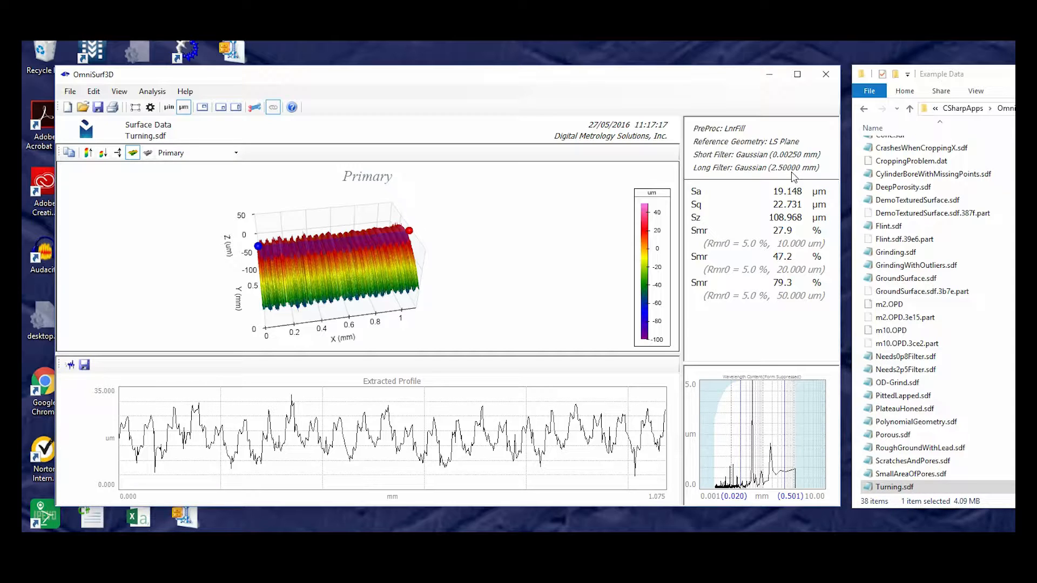
Set the long wavelength filter cutoff along the X axis to 0.25 mm in the analysis settings
click(150, 107)
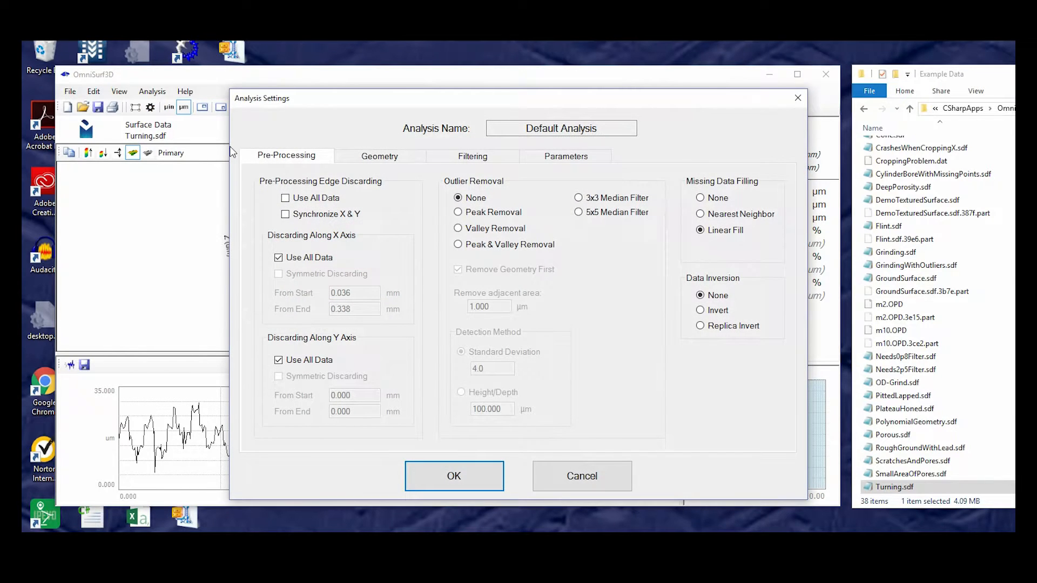
click(473, 156)
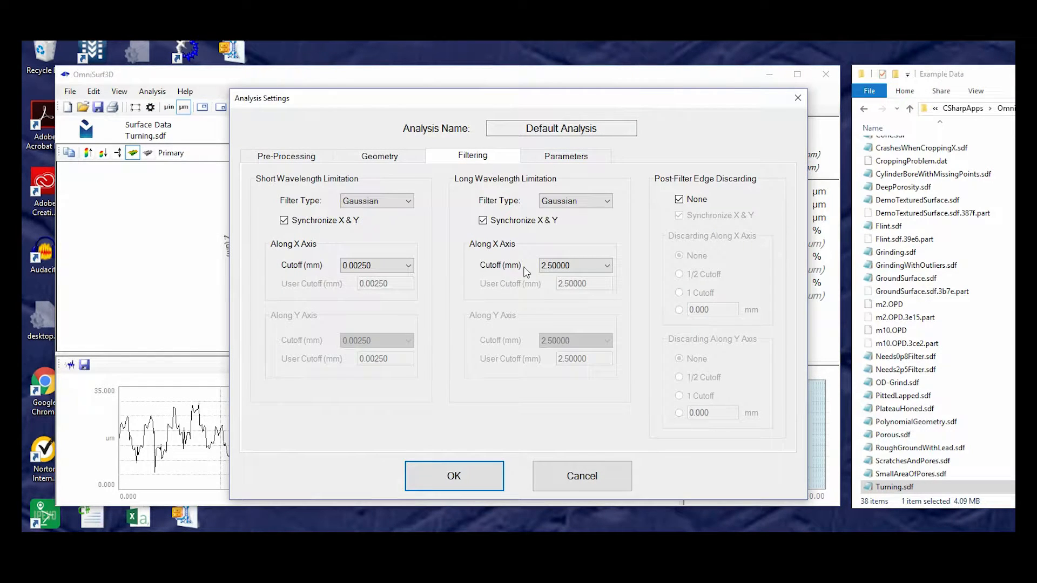
click(605, 265)
click(585, 362)
click(601, 267)
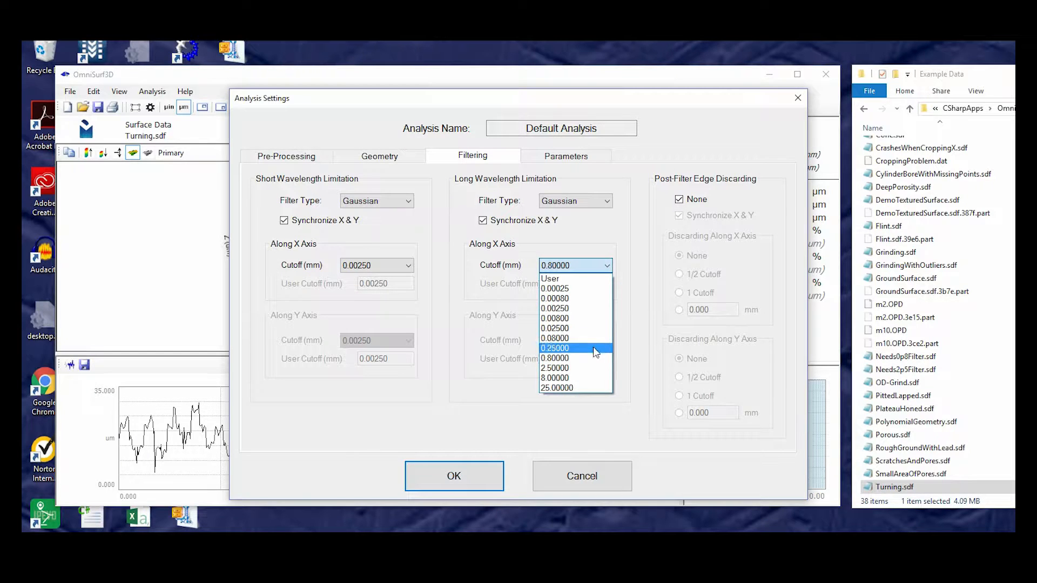
click(595, 349)
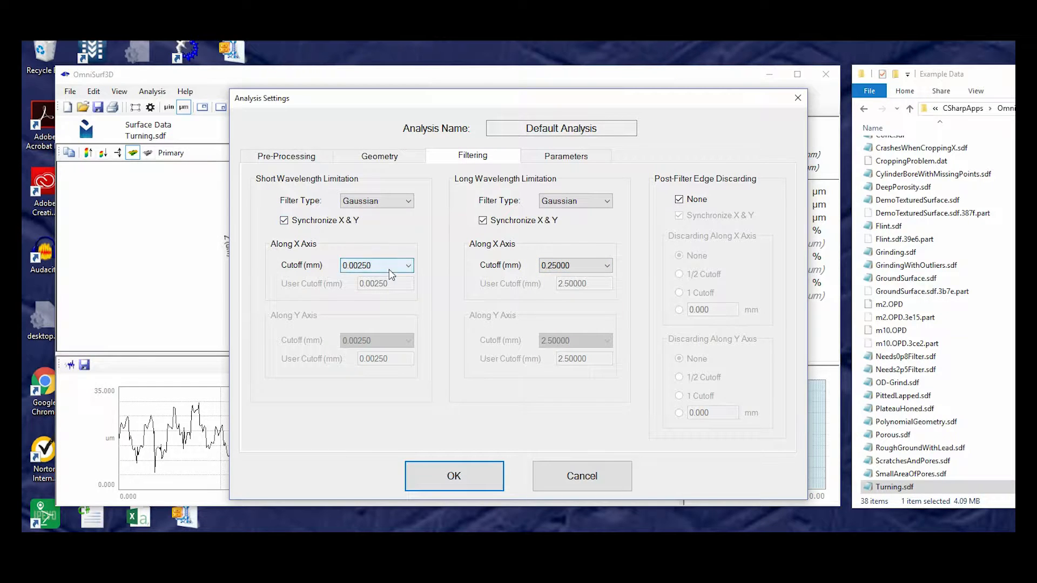
Set the short wavelength filter cutoff along the X axis to 0.025 mm and apply the analysis settings
click(406, 265)
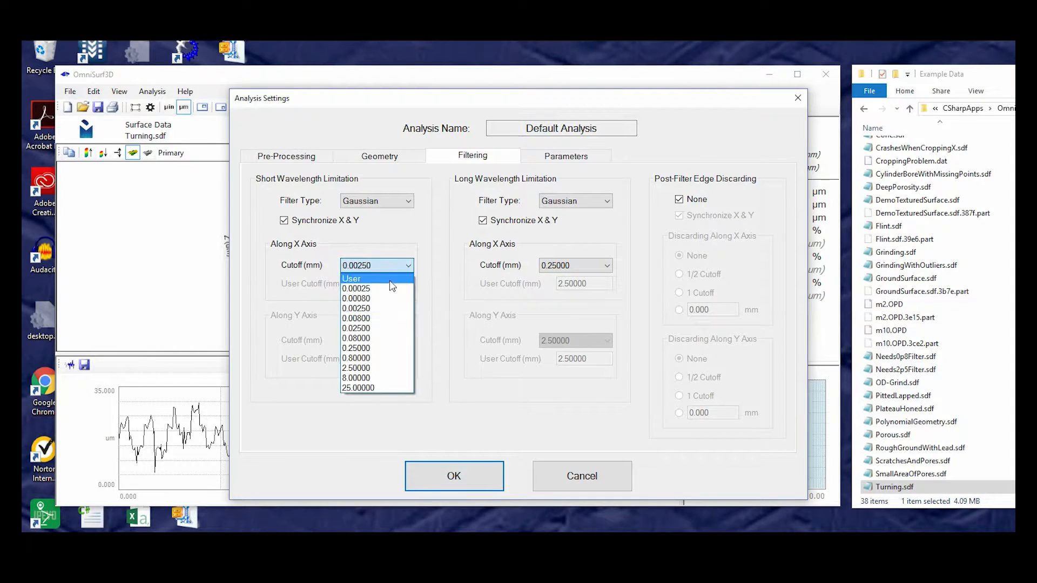
click(389, 328)
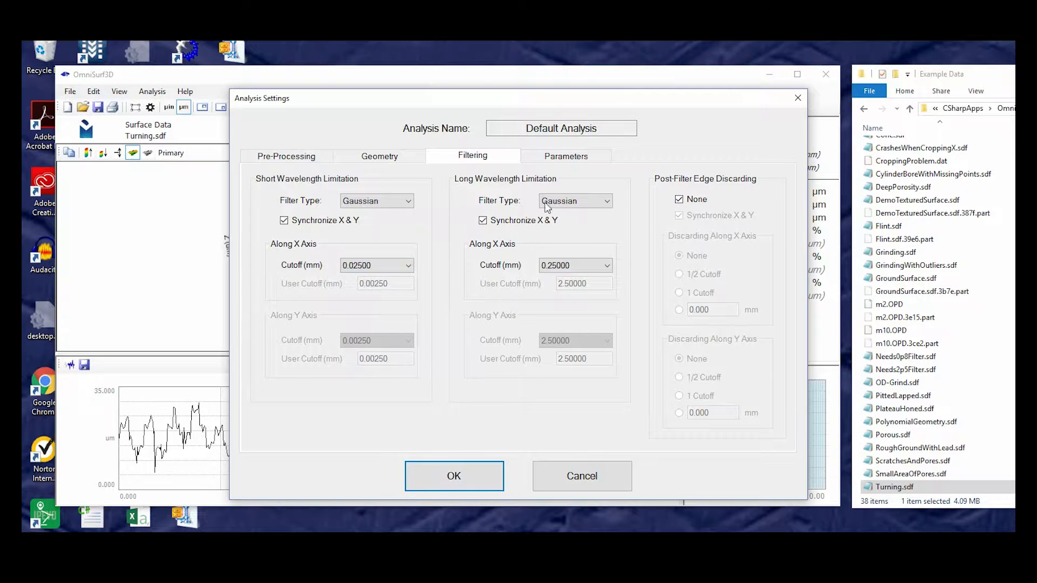
drag(457, 111, 282, 94)
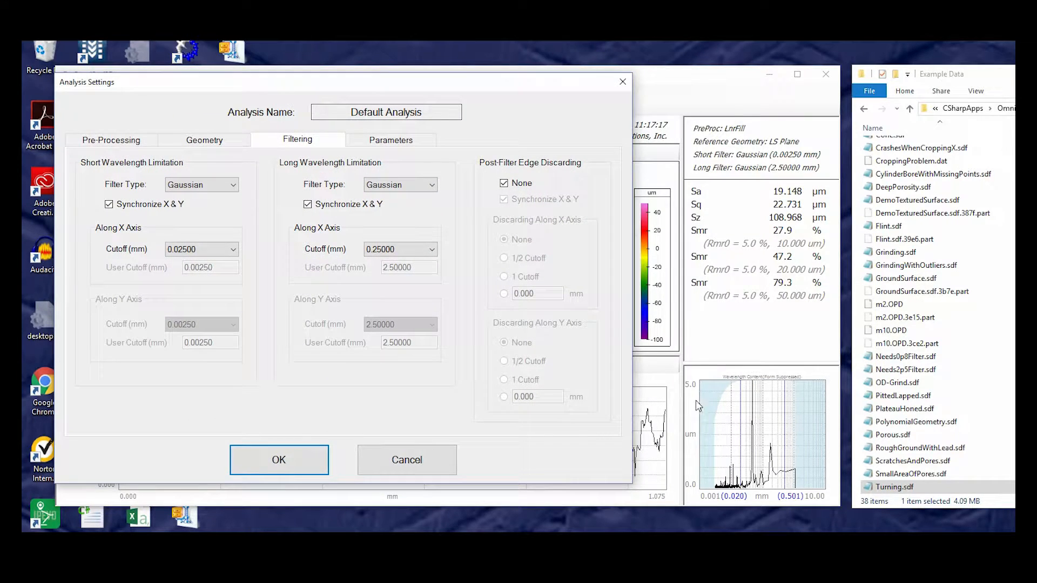
click(301, 462)
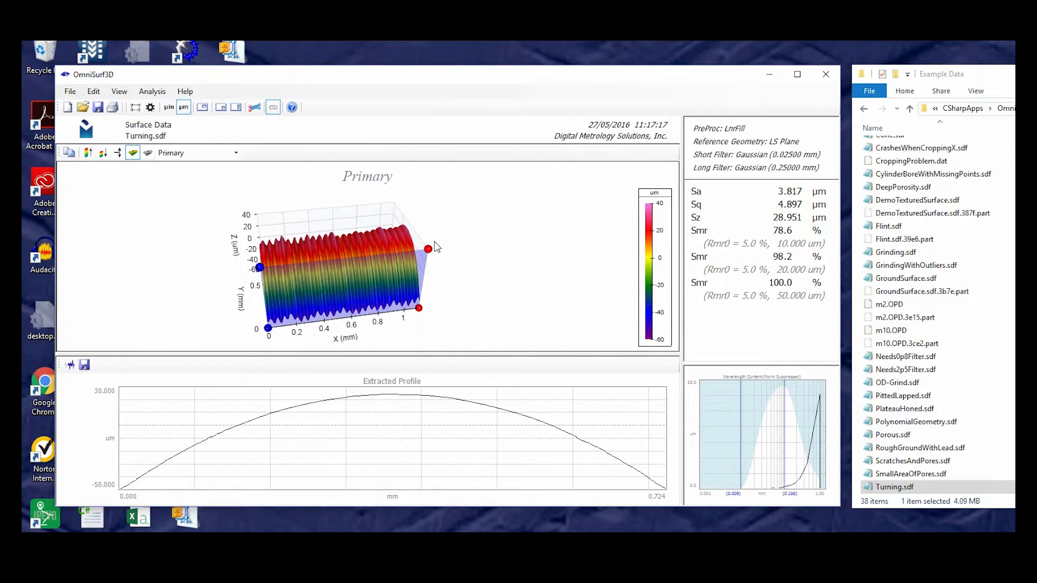
Move both upper ends of the cutting plane so that it follows the crest of the primary surface
drag(428, 250, 417, 234)
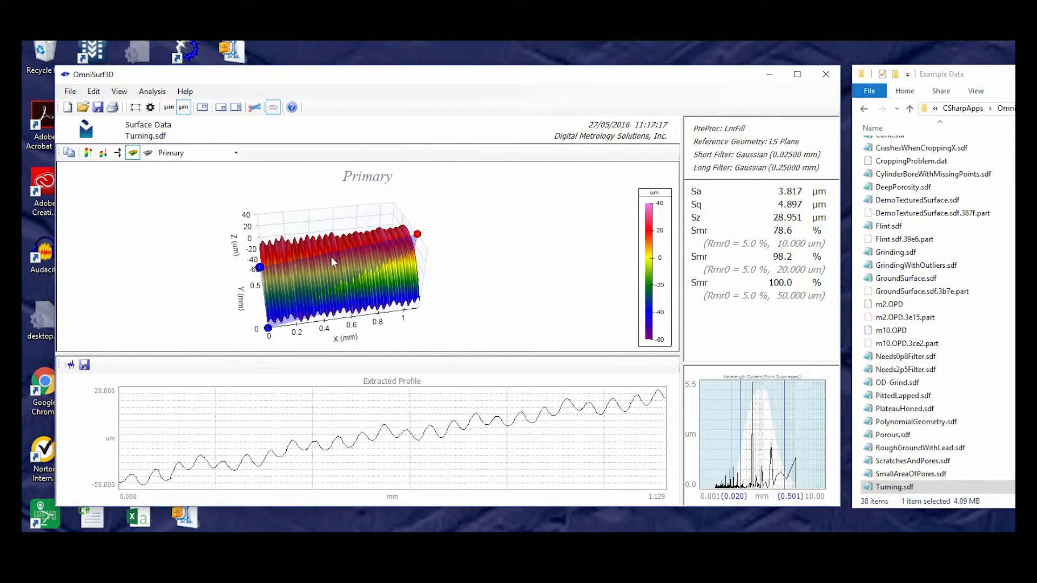
drag(260, 268, 259, 258)
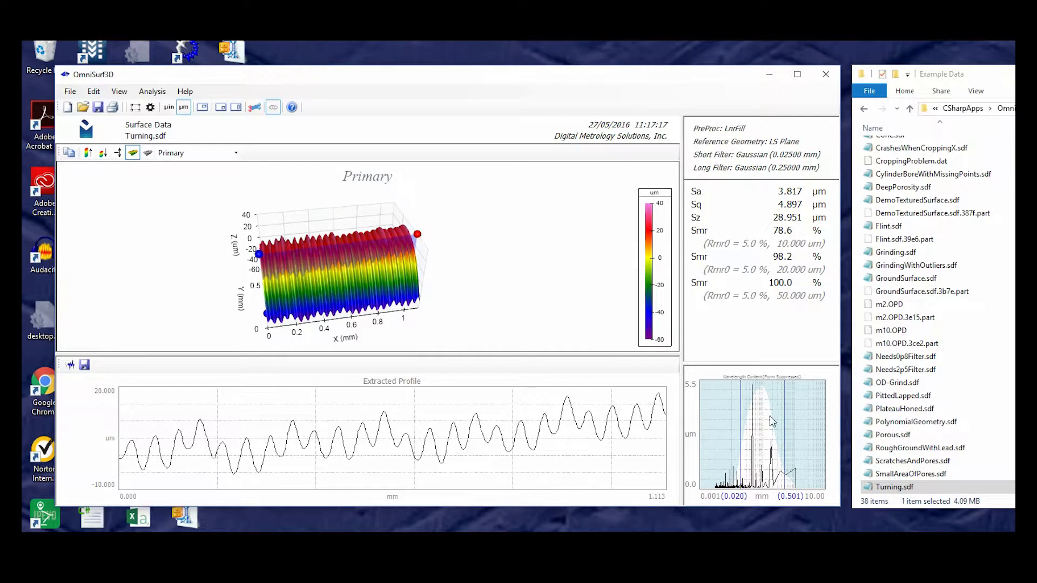
drag(737, 417, 718, 418)
Reduce the short wavelength cutoff along the X axis to 0.008 mm, apply it, and realign the cutting plane ends with the crest
click(150, 107)
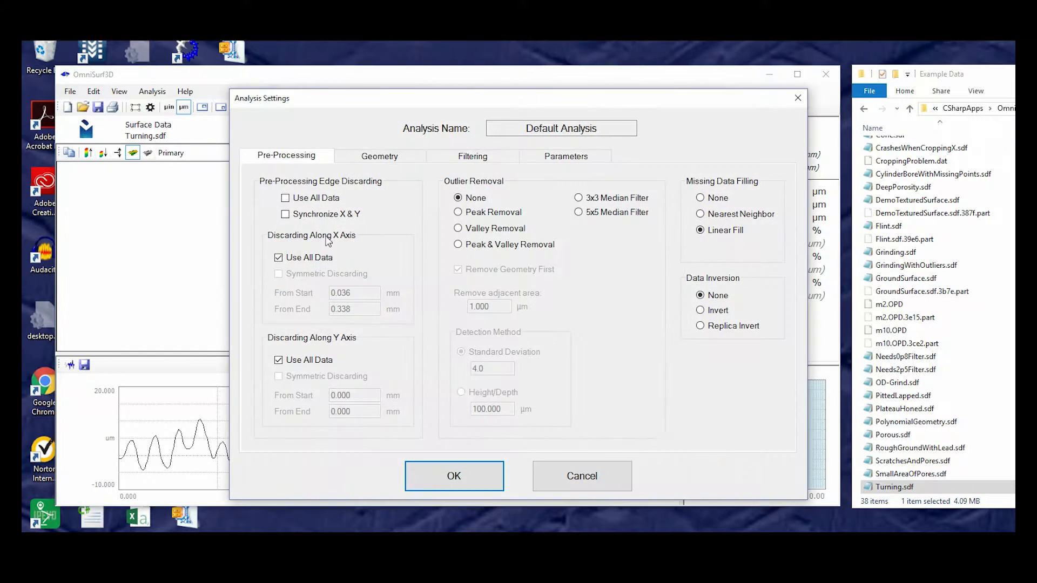
click(474, 157)
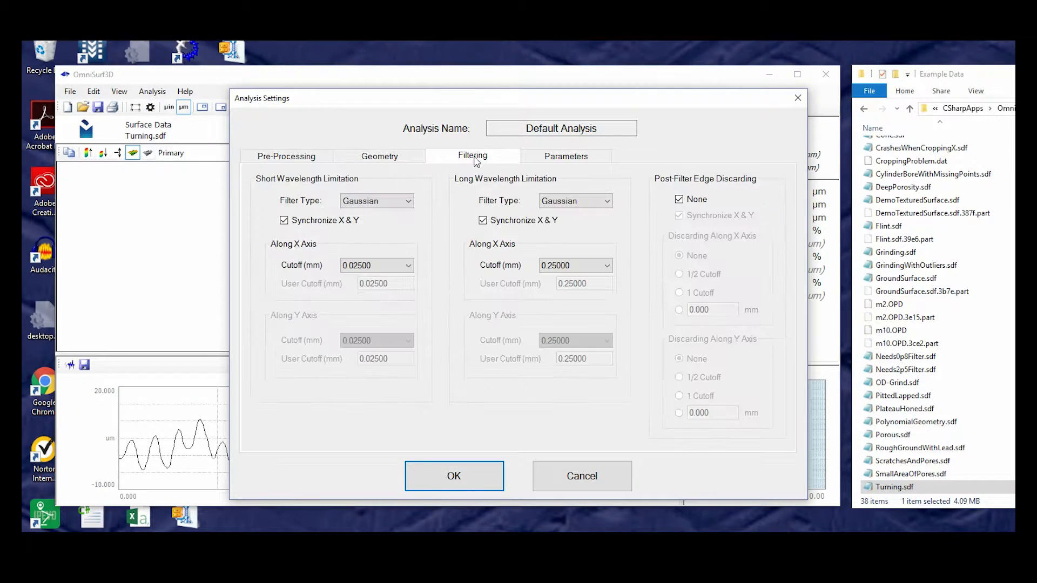
click(406, 267)
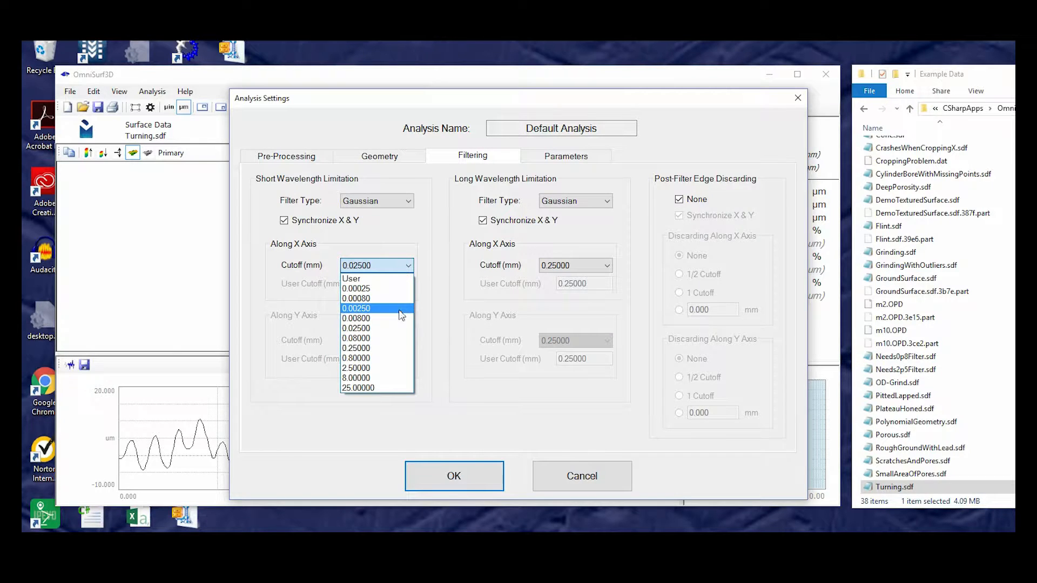
click(399, 319)
click(455, 475)
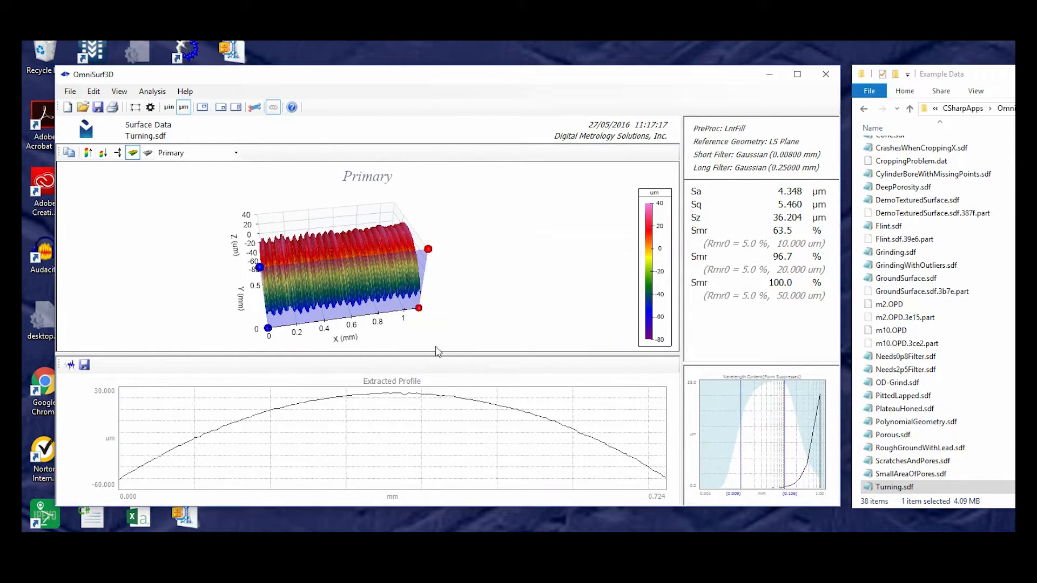
mouse_move(426, 249)
mouse_down()
mouse_move(426, 234)
mouse_move(416, 234)
mouse_up()
drag(260, 267, 259, 246)
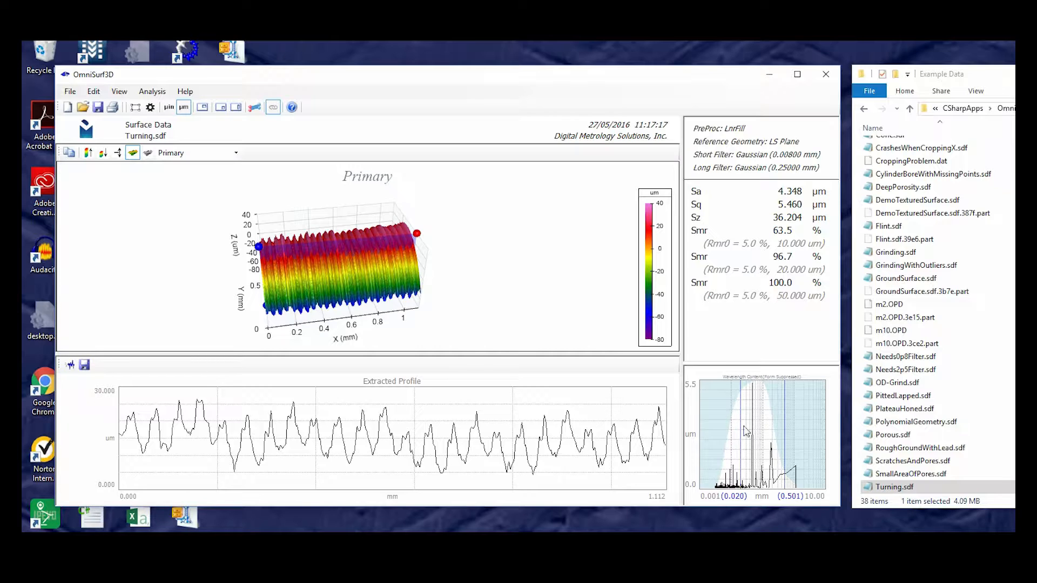
Display the filtered surface and shift the cutting plane ends so that it crosses the turning marks near mid-height
click(236, 153)
click(211, 229)
drag(338, 277, 421, 263)
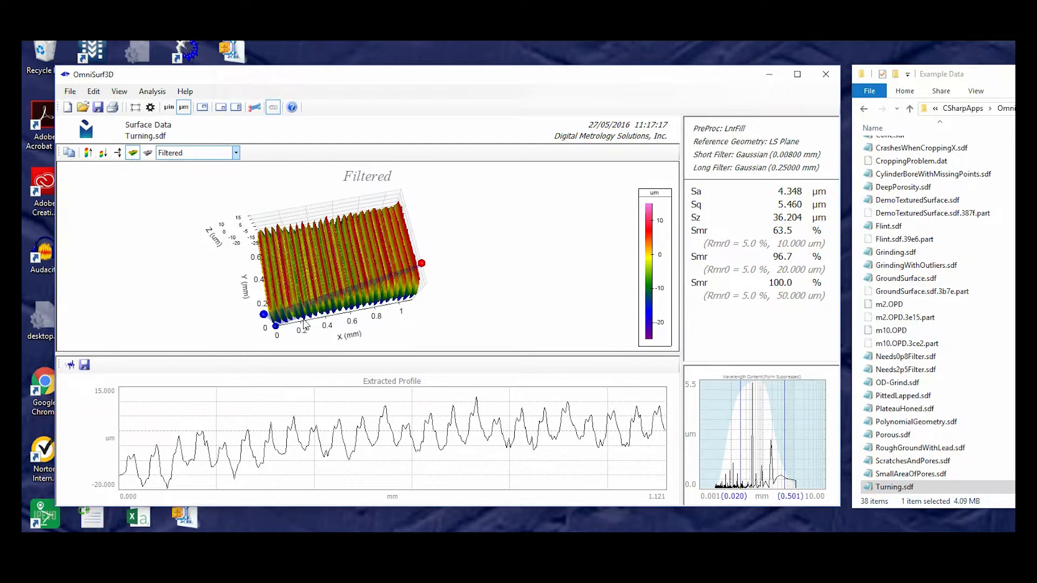
drag(263, 314, 259, 280)
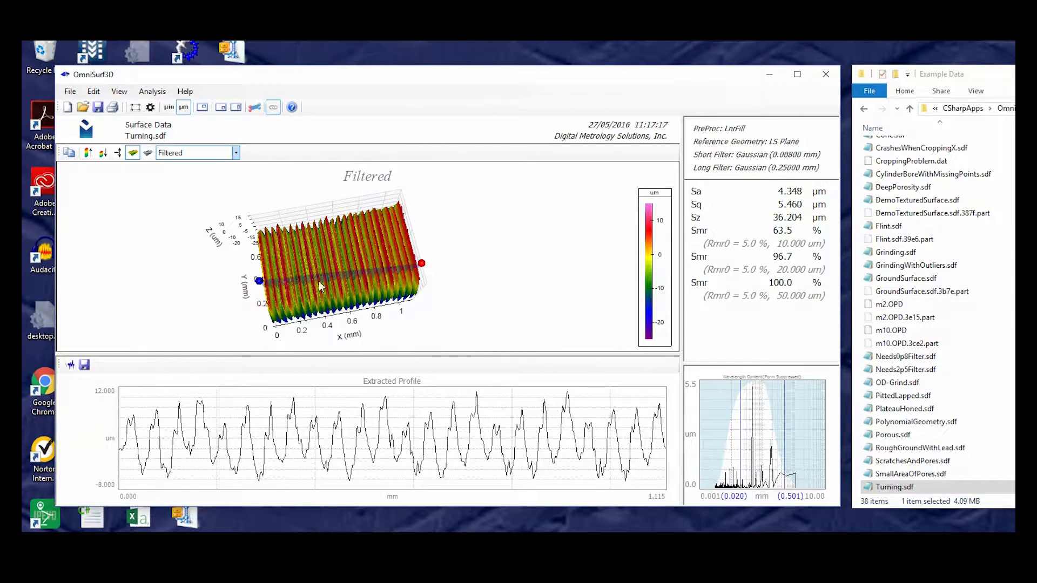
drag(420, 264, 419, 254)
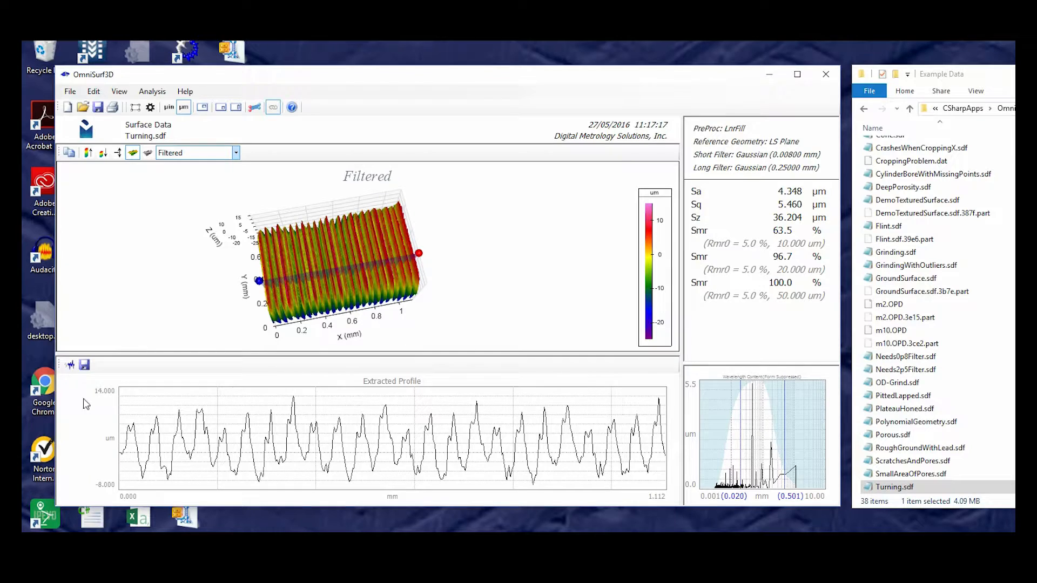
Send the extracted profile to OmniSurf, examine its profile analysis there, and close that program
click(70, 366)
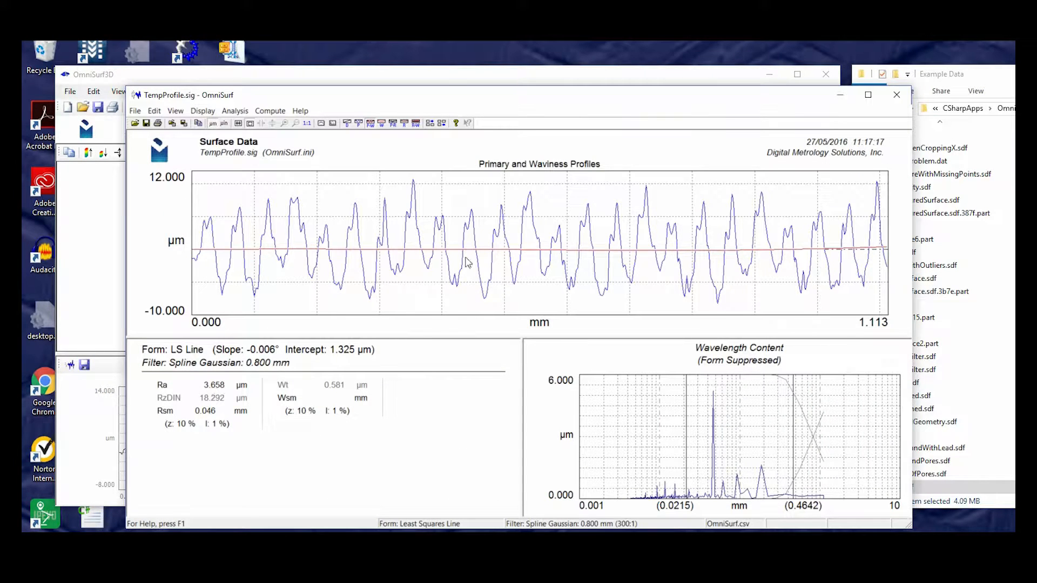
drag(552, 194, 409, 308)
double_click(407, 283)
double_click(349, 399)
click(548, 400)
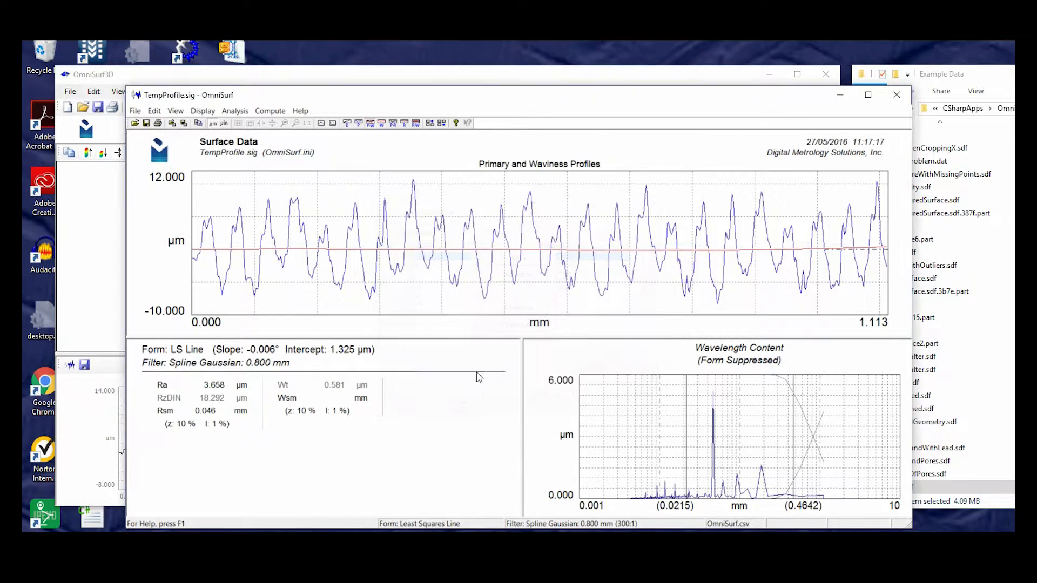
click(333, 123)
click(549, 455)
click(897, 95)
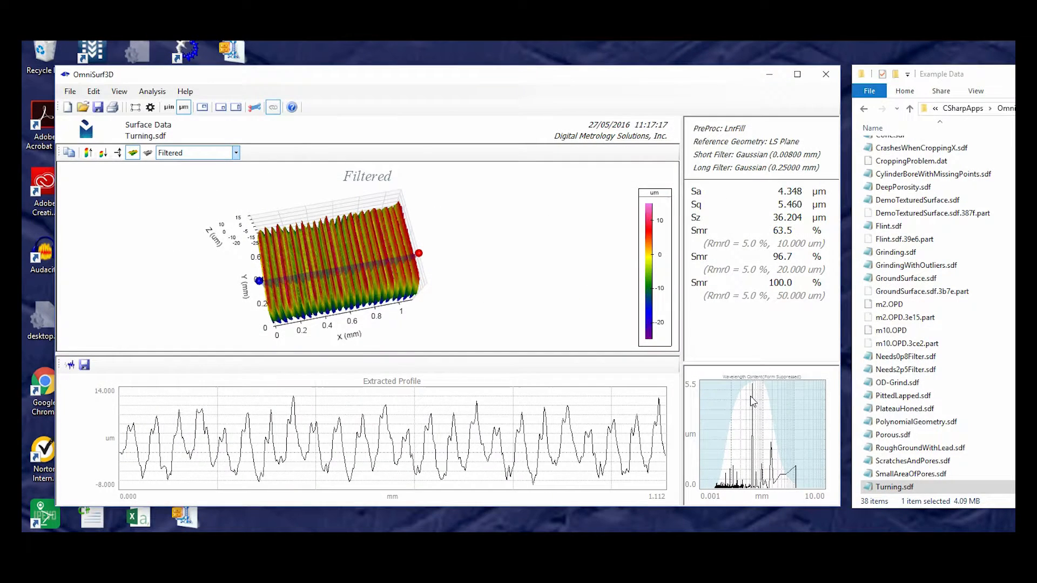
Hide the extracted profile and wavelength content plots and the cutting plane, leaving only the filtered surface
click(220, 108)
click(255, 108)
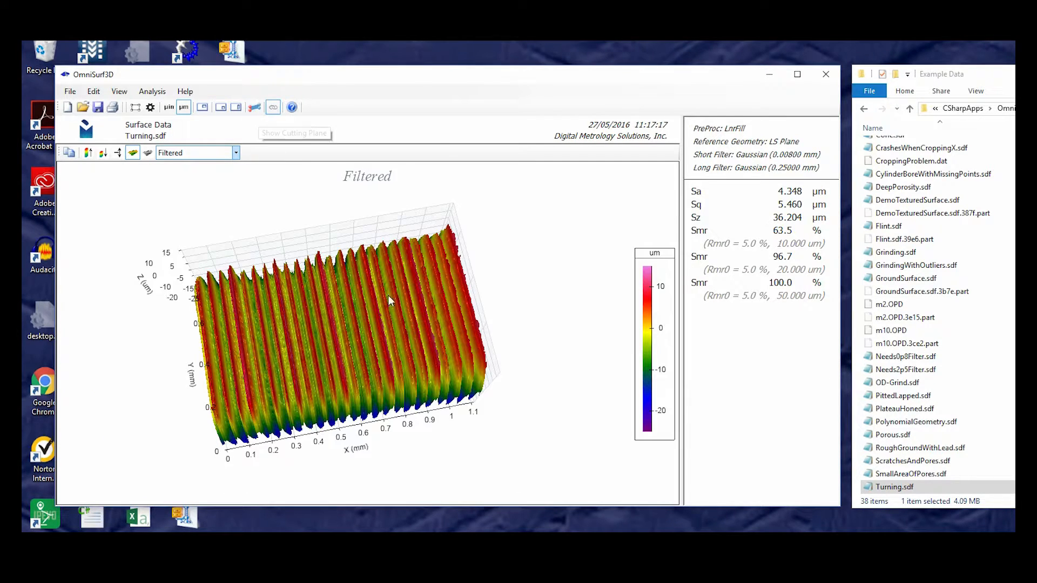
drag(367, 377, 362, 322)
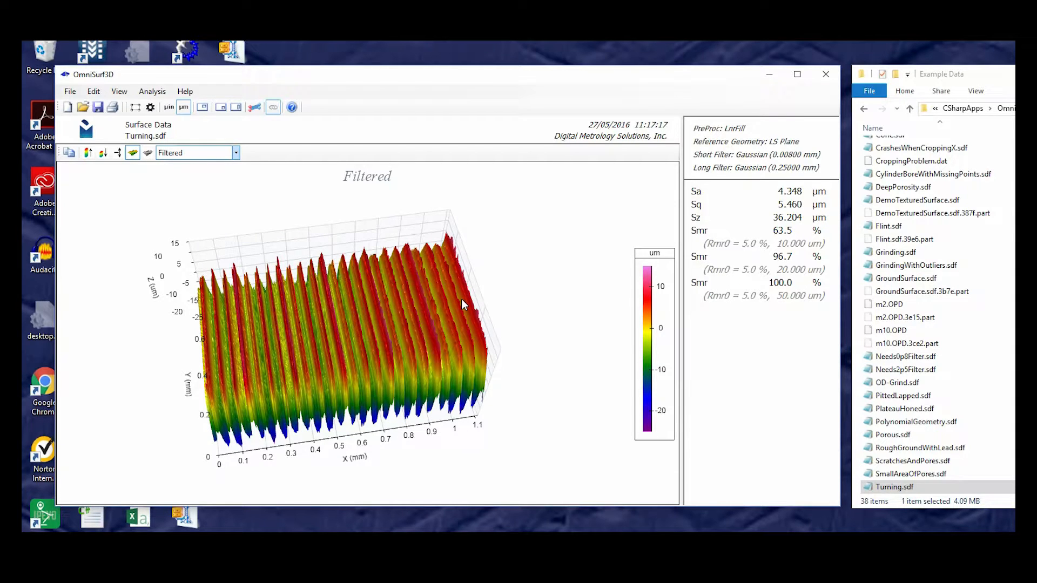
Open the BatchProcessing folder in File Explorer and load Batch02.sdf, followed by Batch04.sdf, into OmniSurf3D
scroll(918, 291, up, 4)
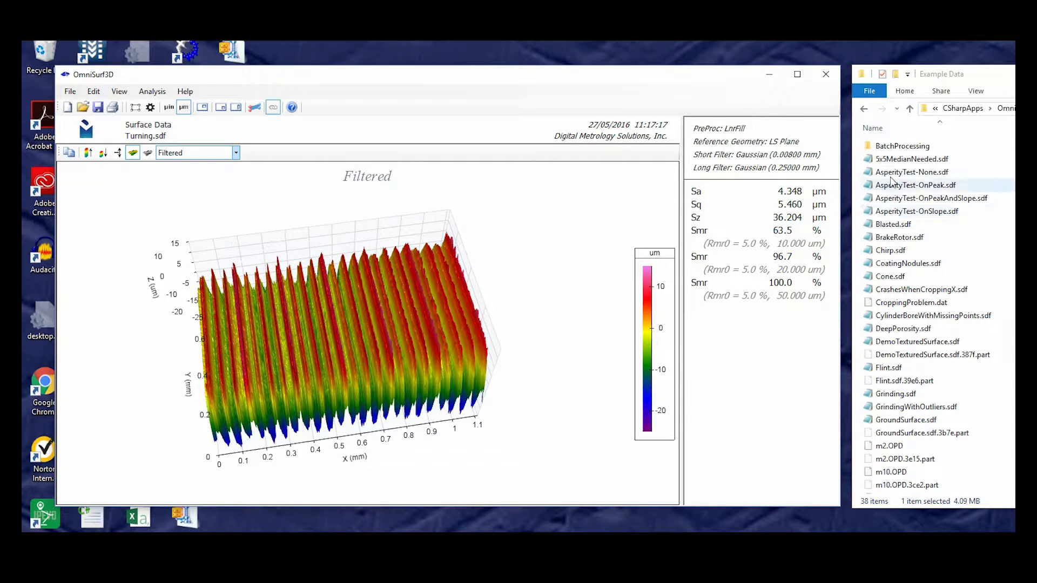
double_click(901, 146)
drag(892, 159, 537, 296)
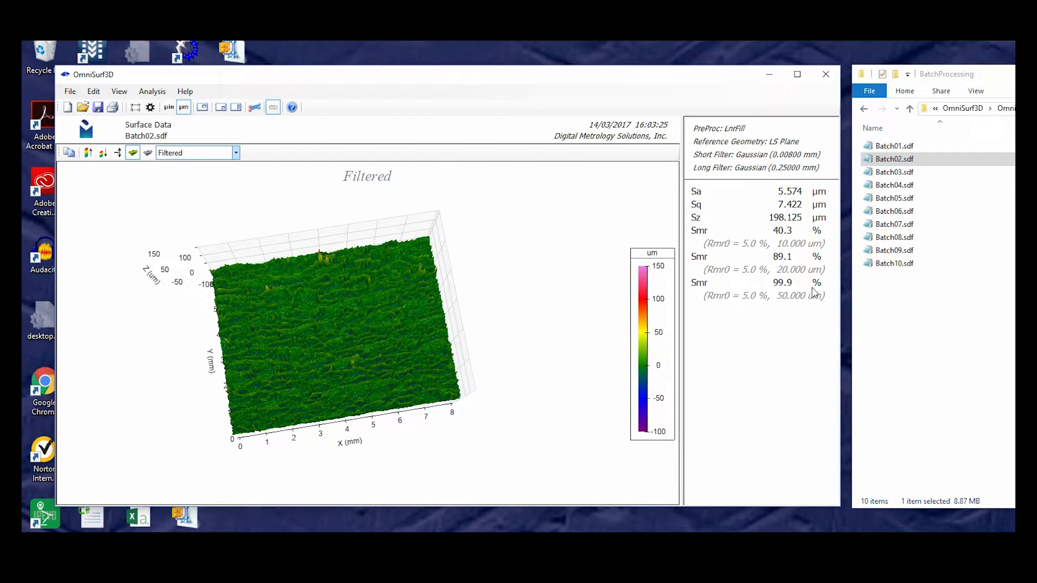
drag(871, 189, 462, 339)
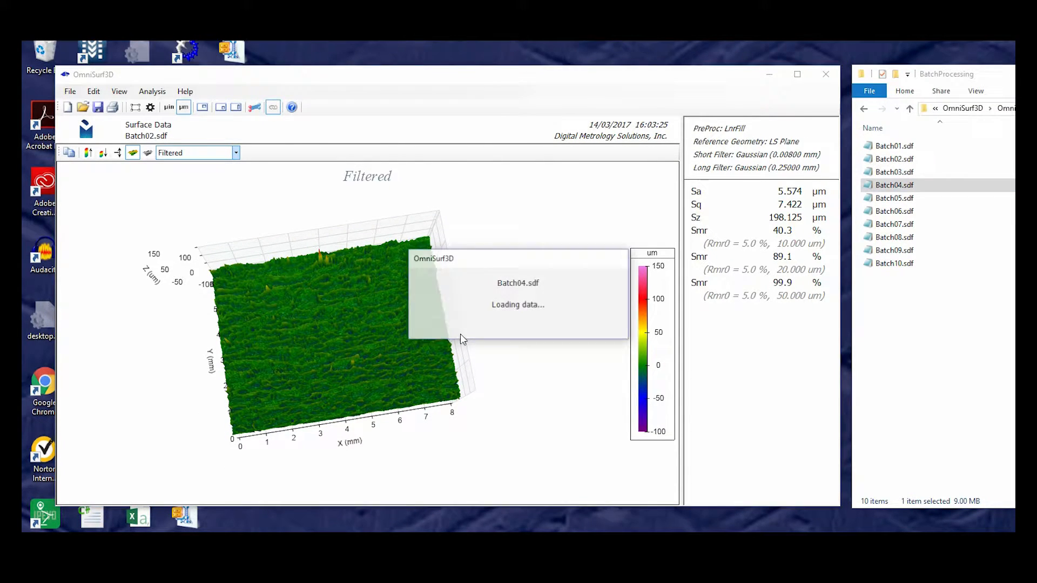
Set the long wavelength filter cutoff along the X axis to 2.5 mm and apply it to the Batch04 surface
click(151, 107)
click(494, 155)
click(567, 265)
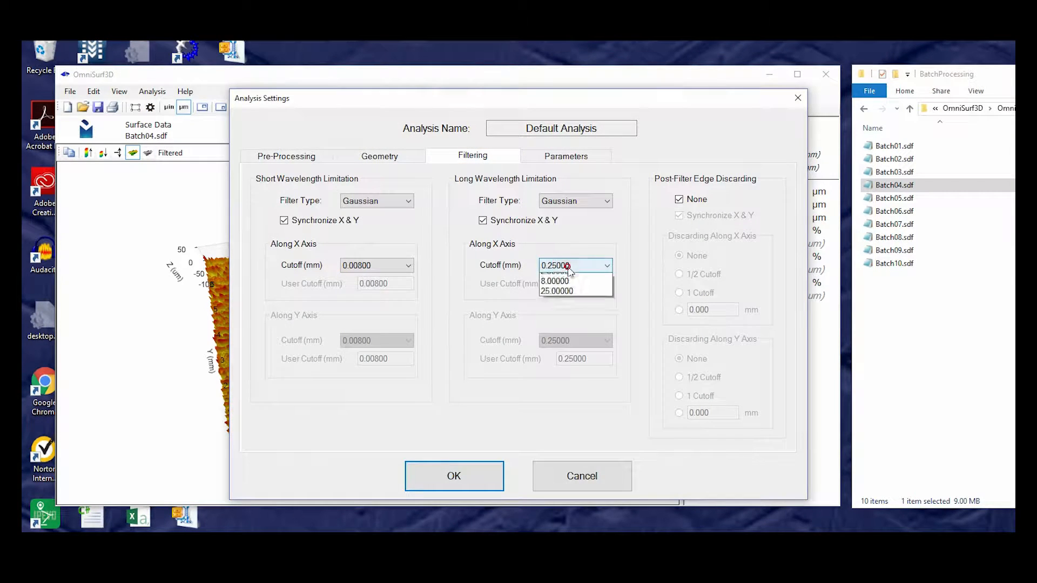
click(574, 367)
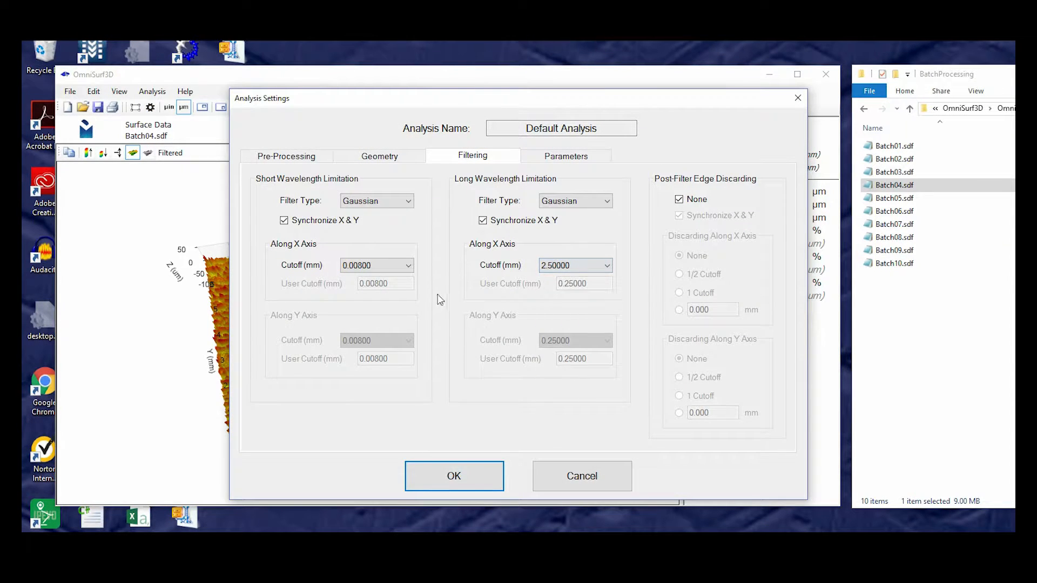
click(457, 481)
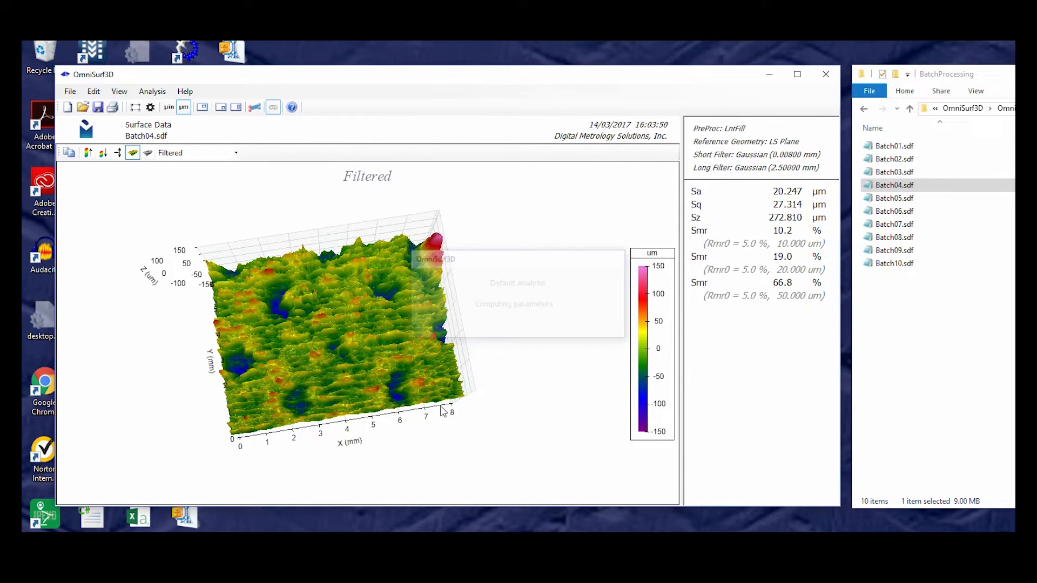
drag(355, 380, 346, 352)
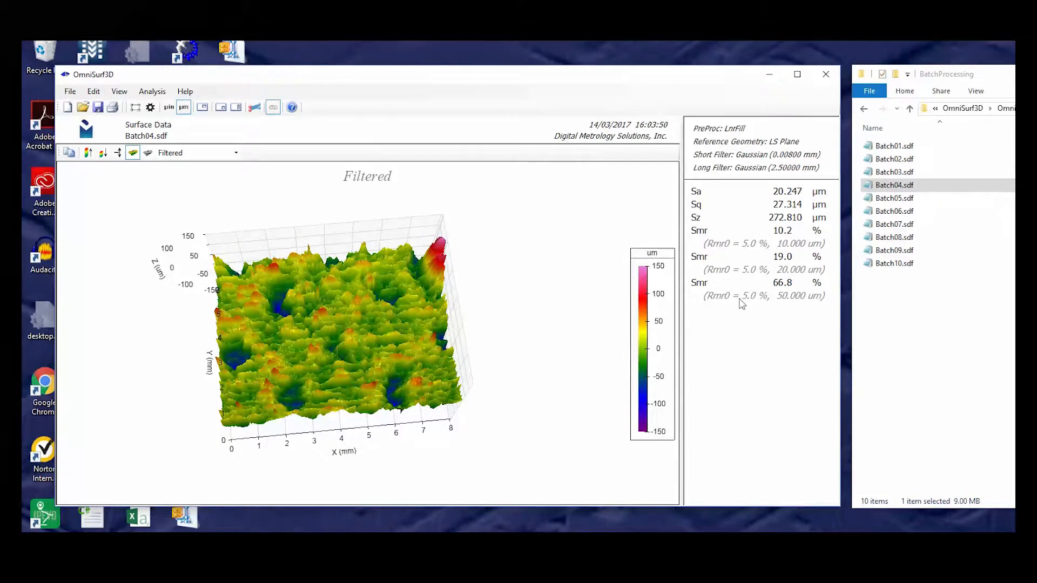
Load Batch06.sdf, Batch07.sdf and Batch08.sdf in turn to view their filtered surfaces and parameters
double_click(864, 211)
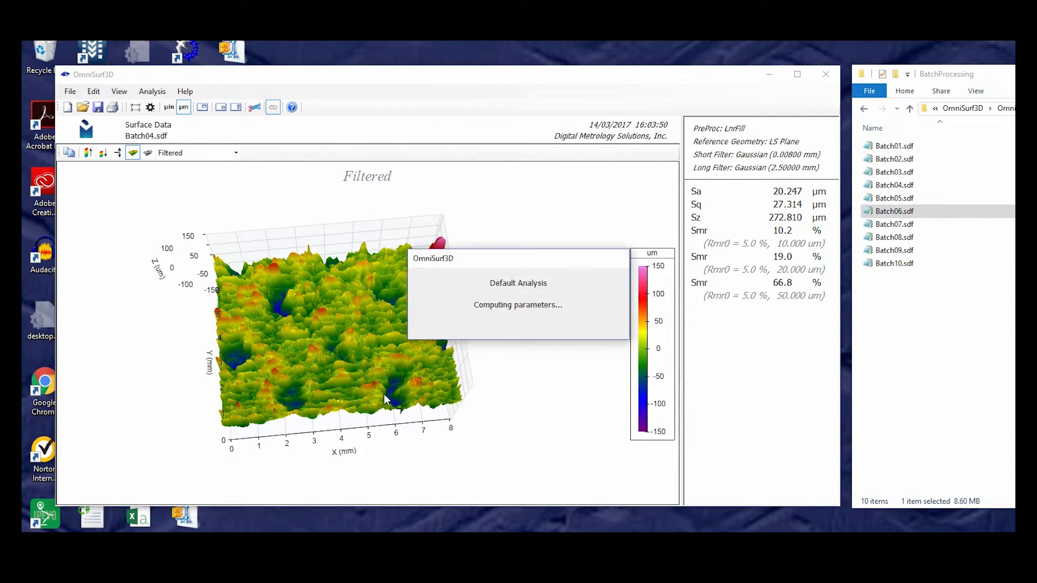
drag(372, 395, 368, 381)
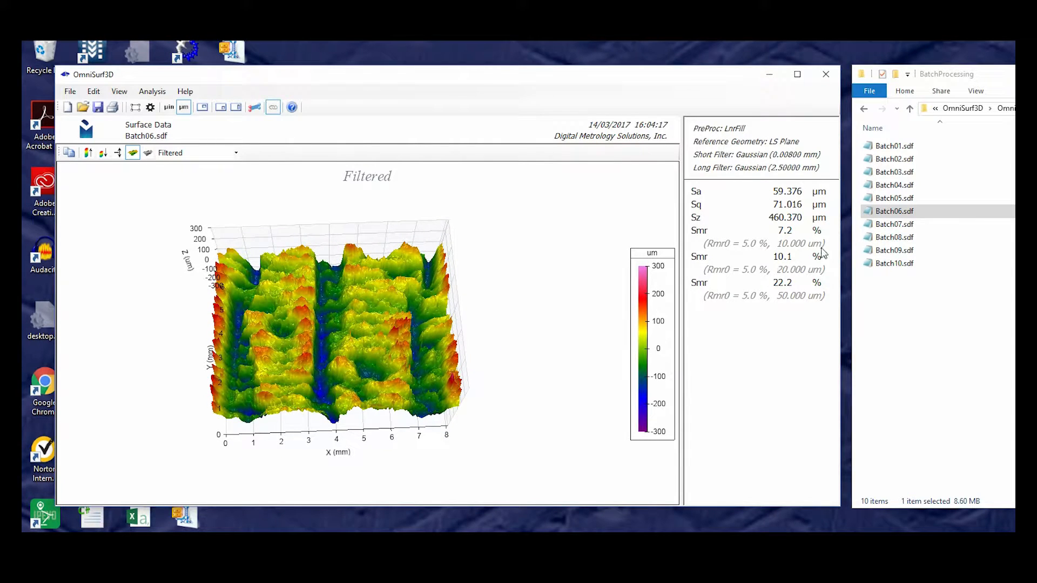
double_click(870, 224)
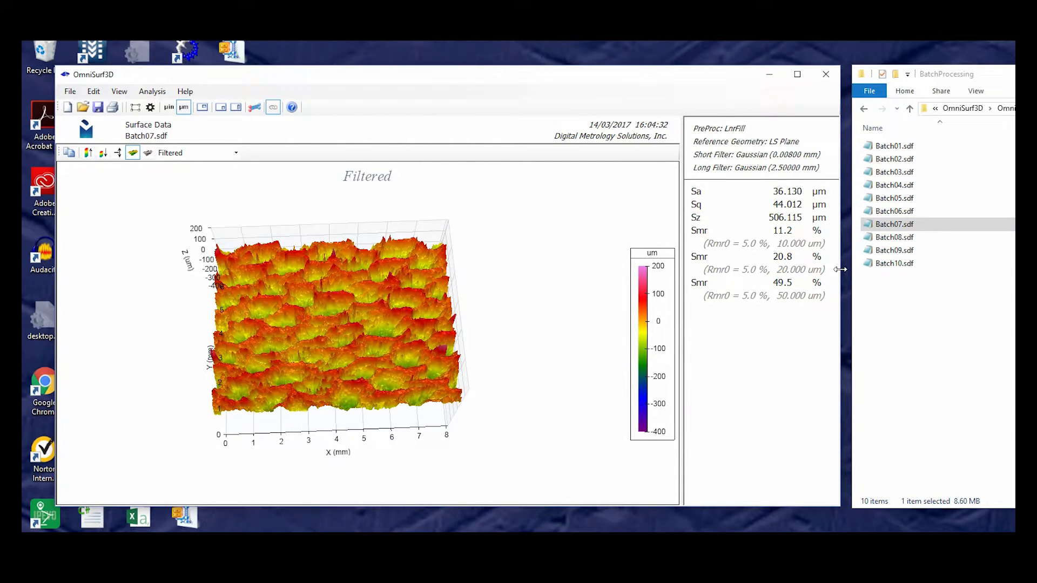
double_click(871, 238)
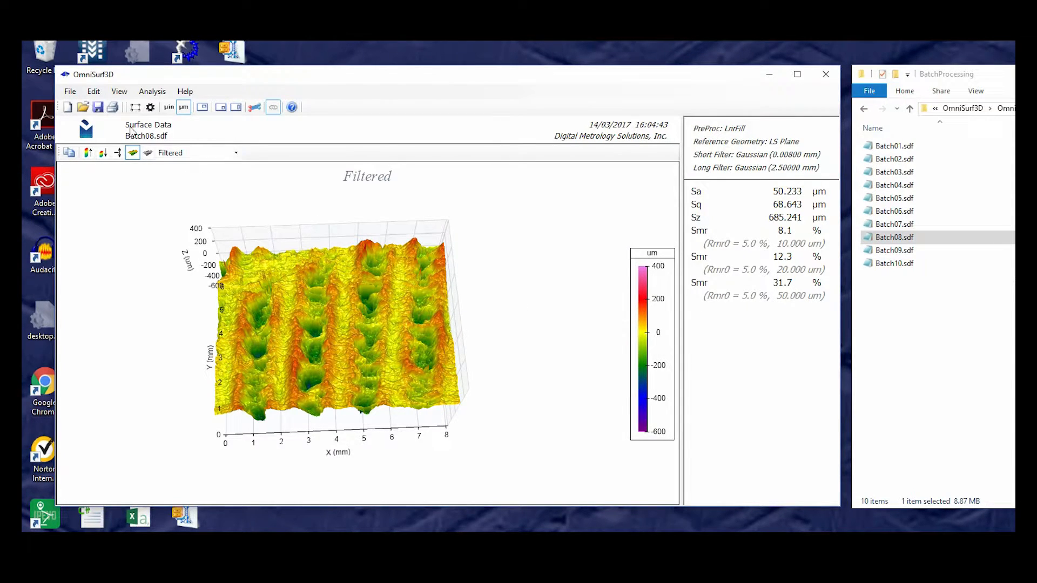
Run batch processing on the BatchProcessing example data folder, exporting the results to NewResults.csv on the desktop
click(70, 91)
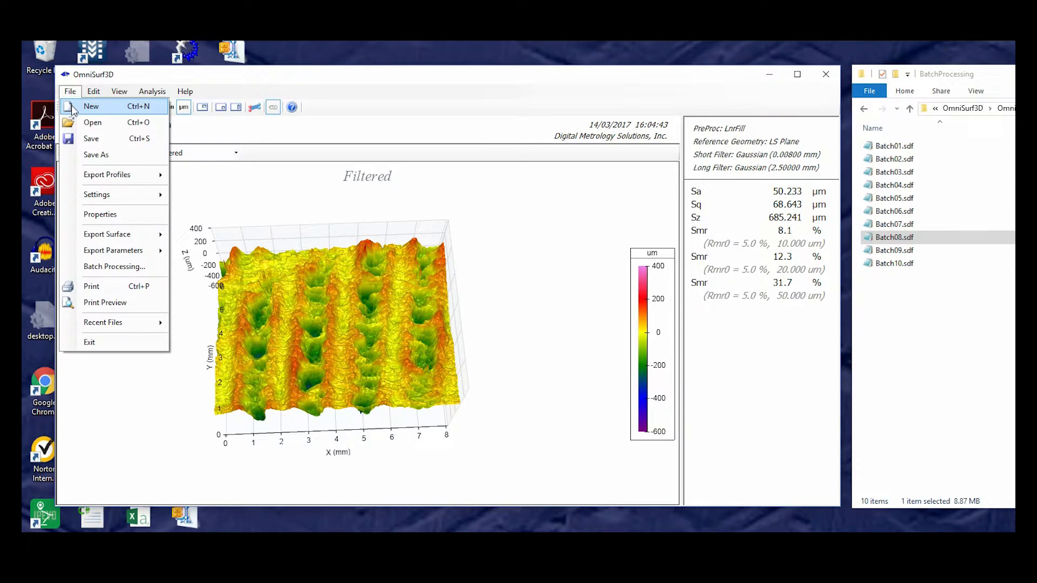
mouse_move(113, 235)
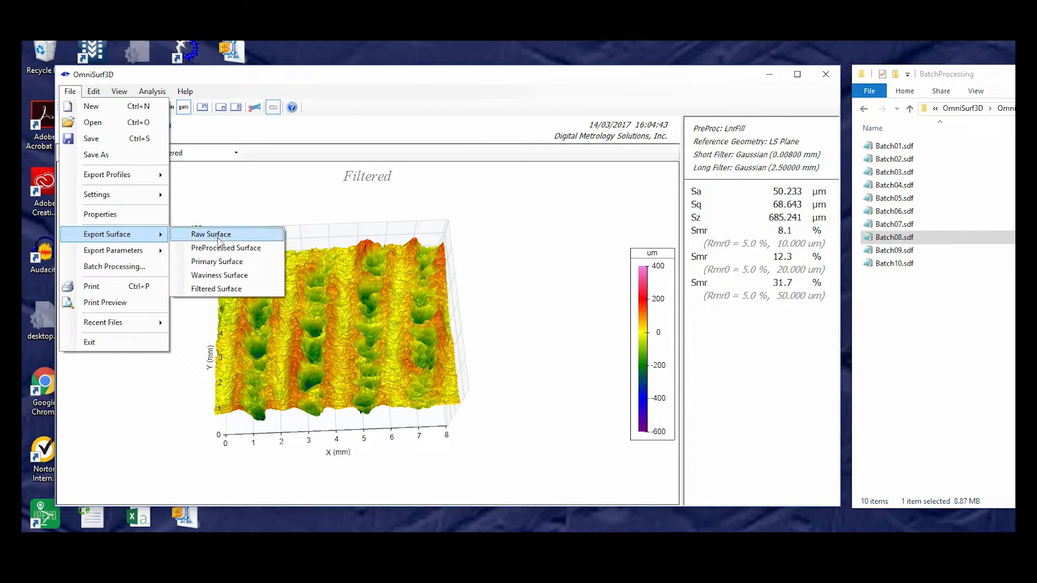
mouse_move(140, 259)
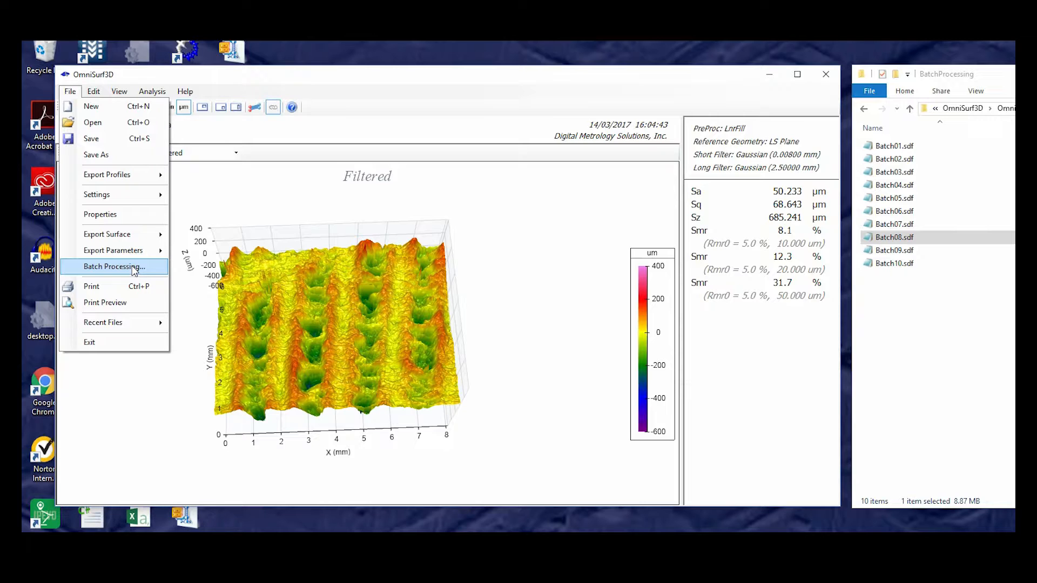
click(134, 267)
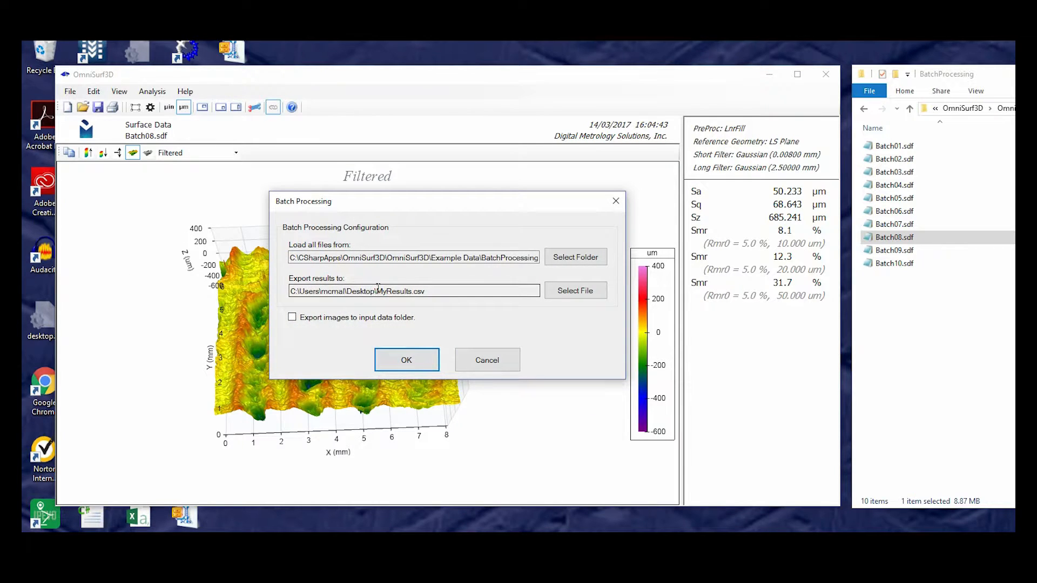
click(575, 292)
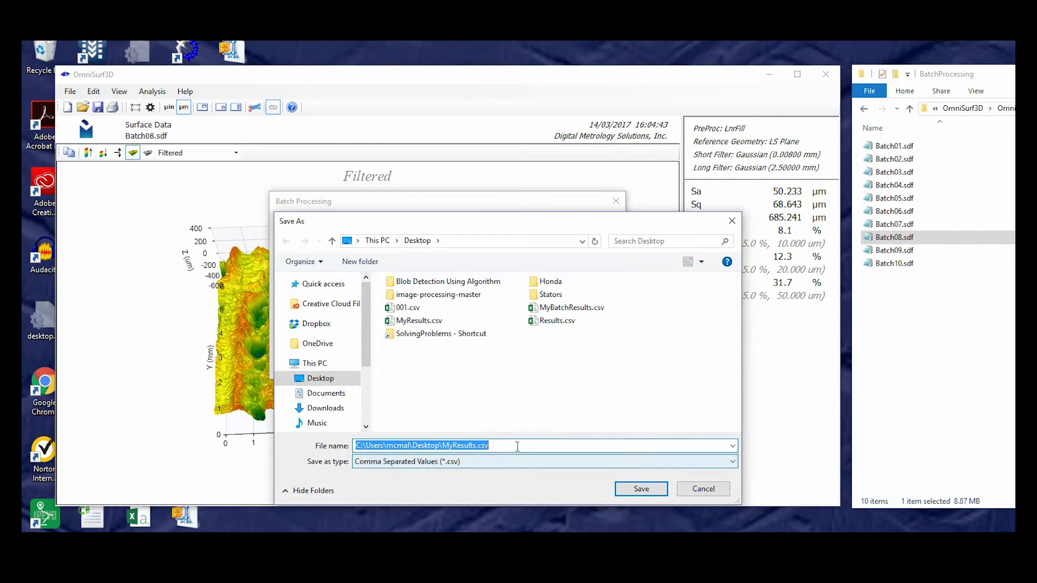
text(NewResults)
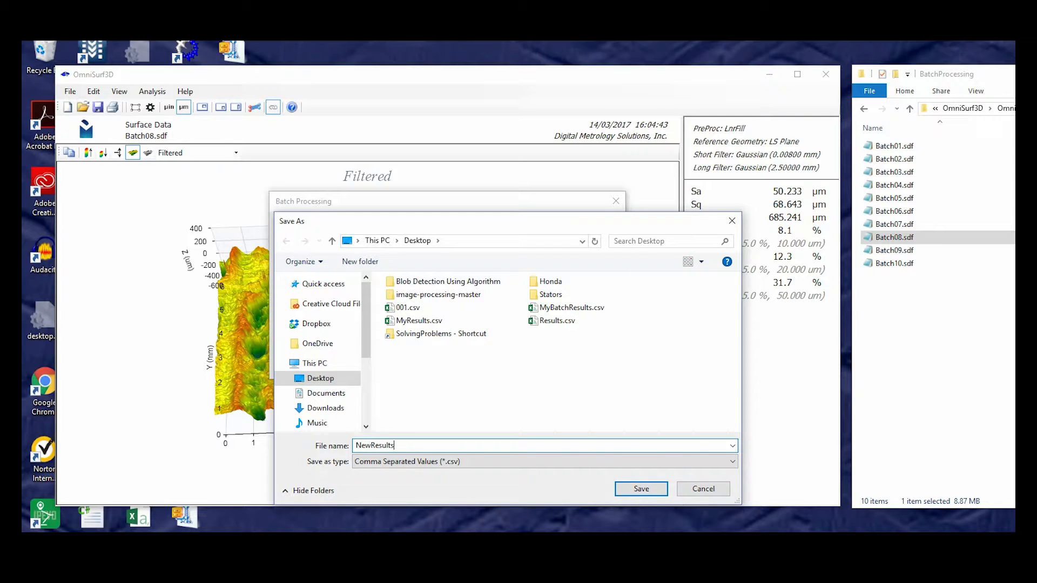
click(650, 487)
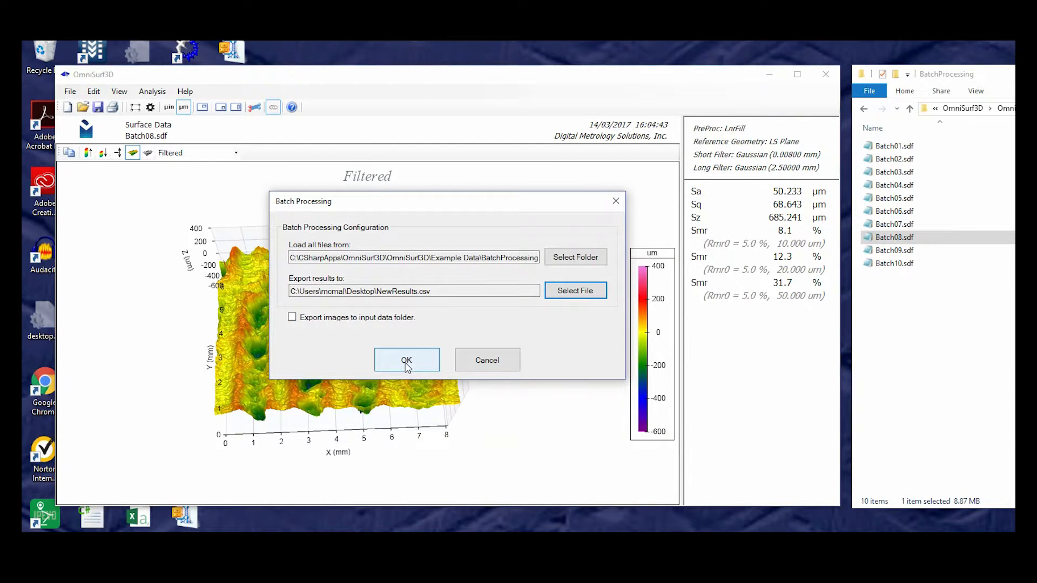
click(406, 360)
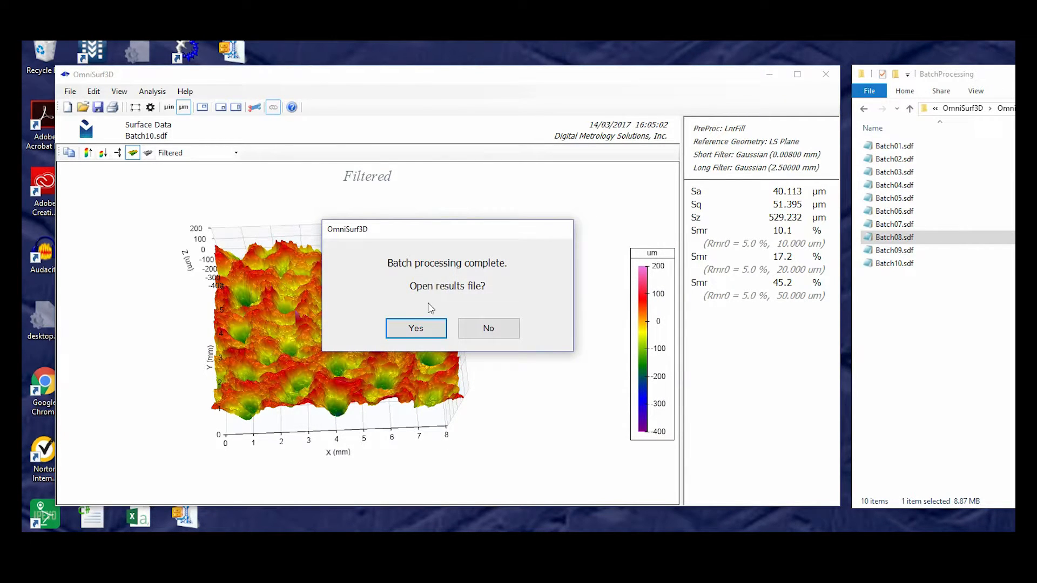
Open the batch results file and examine its source, preprocessing, geometry, filter and Smr parameter entries
click(419, 330)
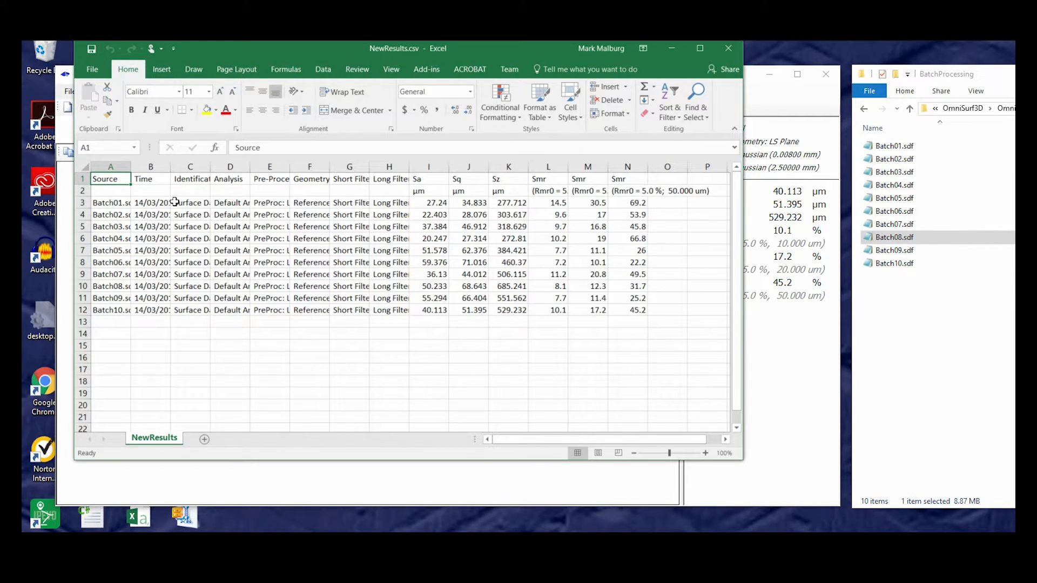
click(115, 203)
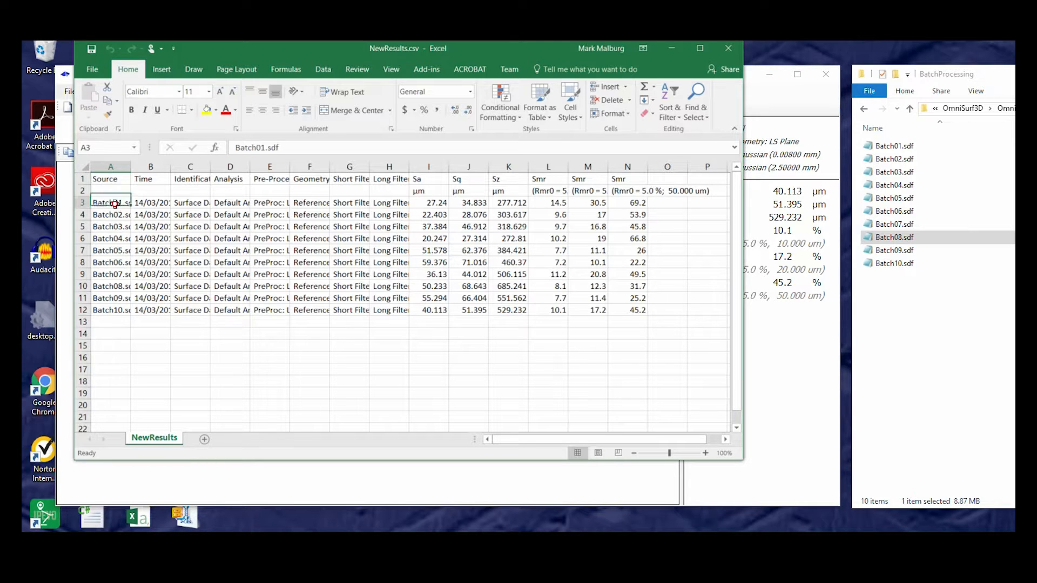
click(270, 203)
click(313, 203)
click(357, 208)
click(385, 201)
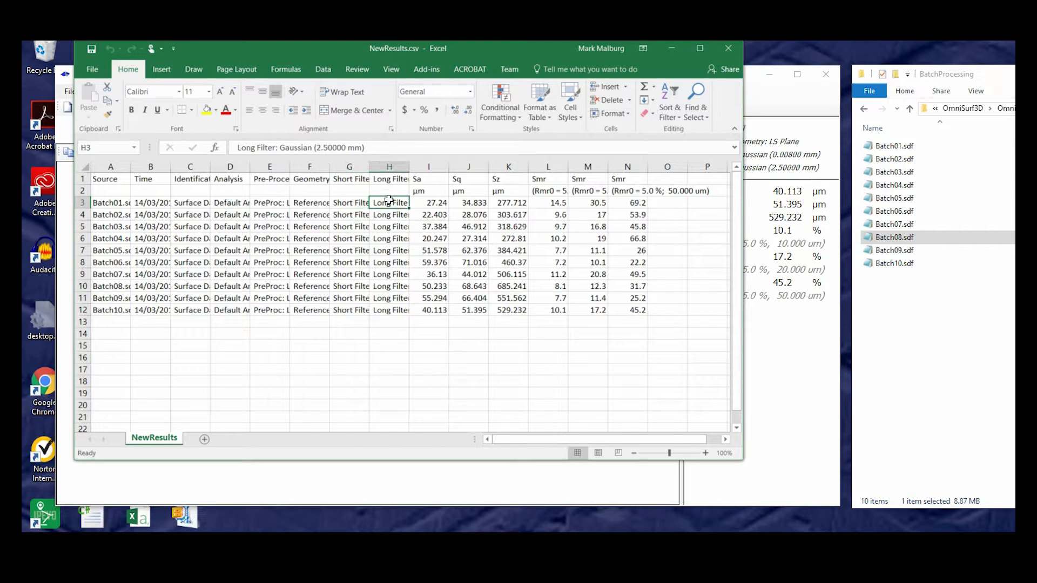
click(557, 191)
click(592, 189)
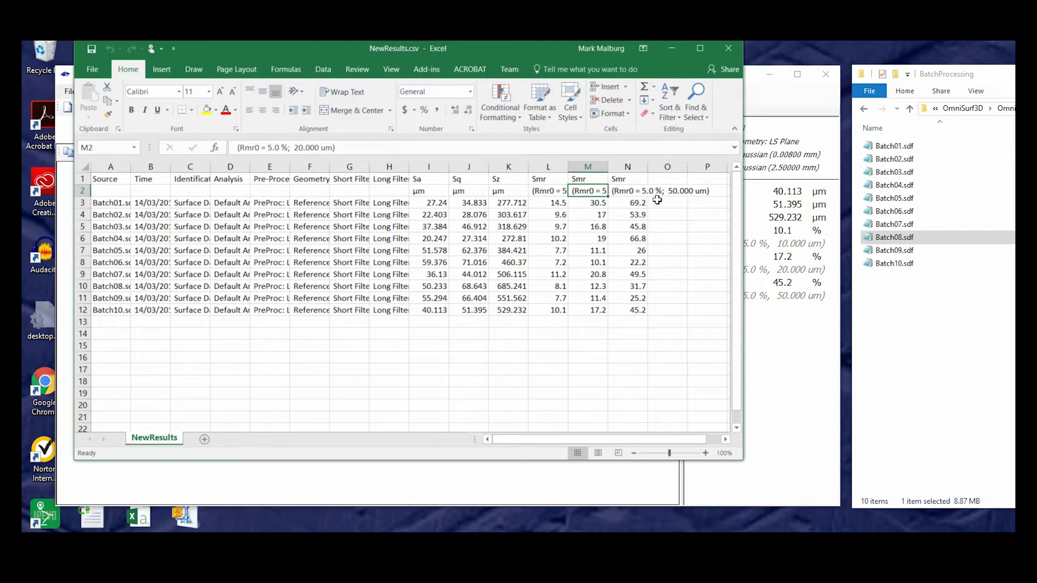
Plot the Sa column of the batch results as a scatter chart with straight lines and no markers
click(429, 167)
click(161, 69)
click(412, 113)
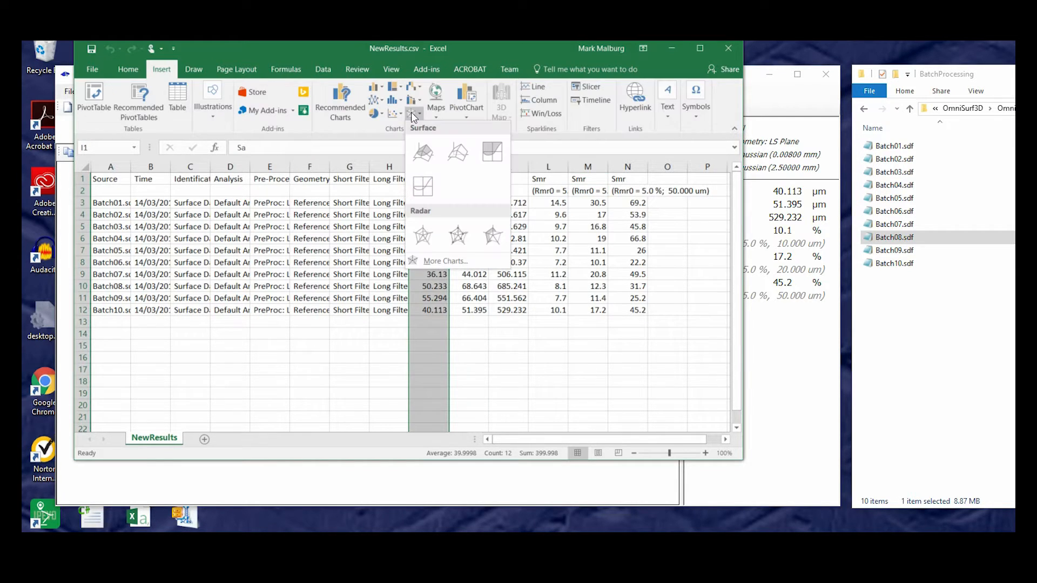
click(394, 113)
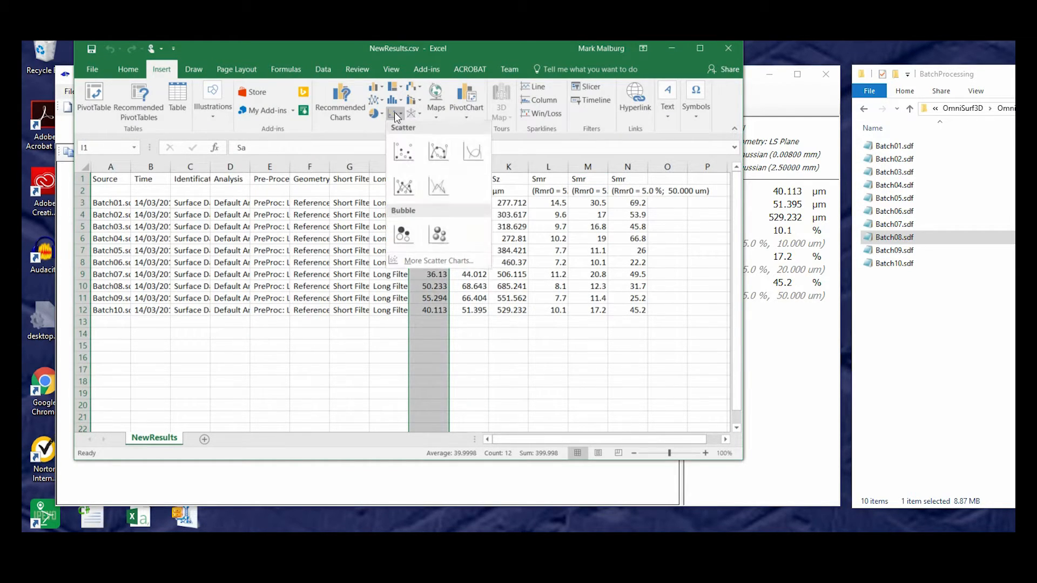
click(437, 186)
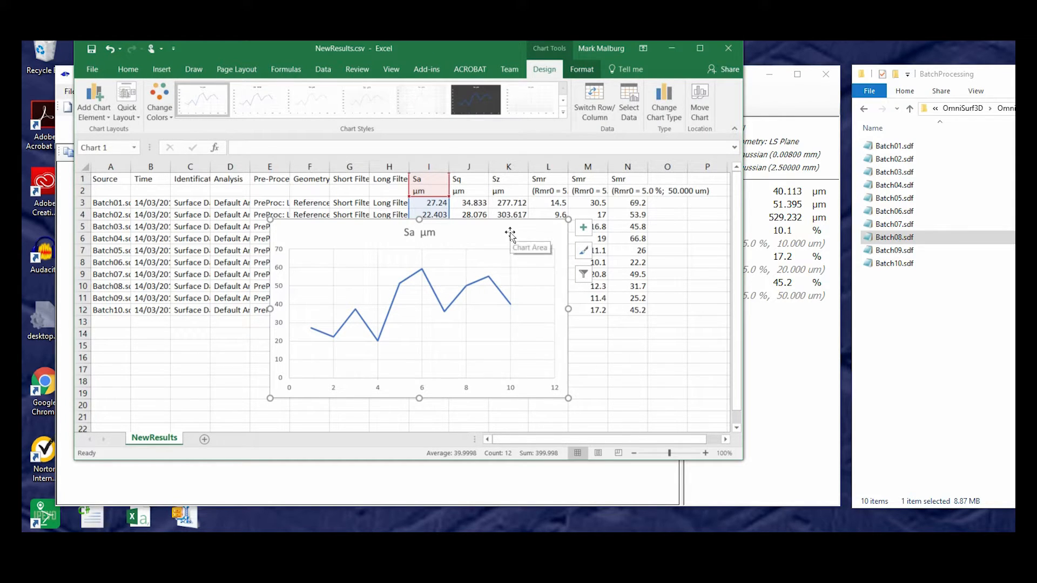
Close the results workbook and inspect the filtered Batch10 surface in OmniSurf3D from a rotated, closer viewpoint
click(728, 48)
click(522, 319)
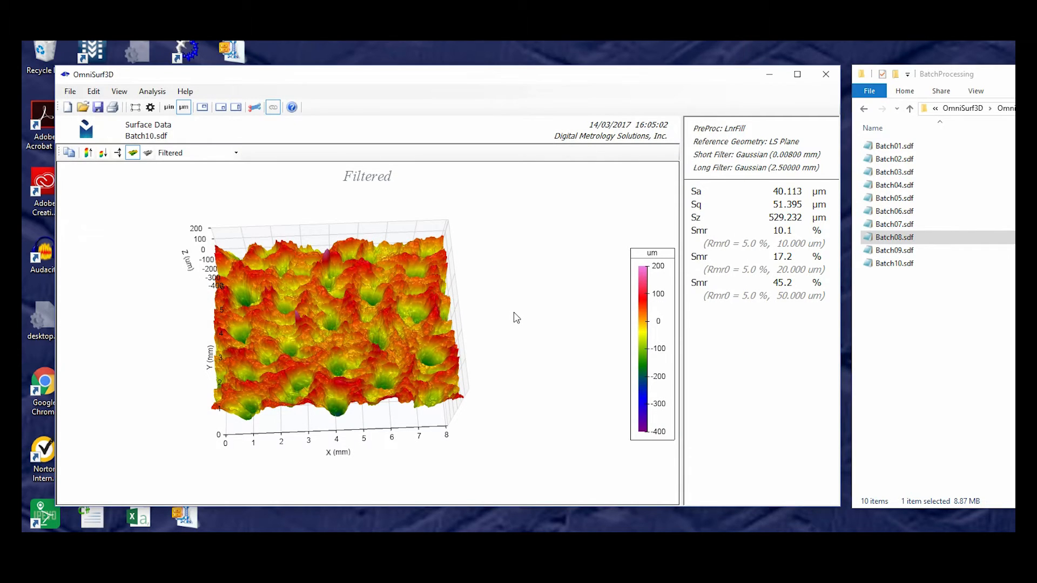
drag(381, 387, 417, 363)
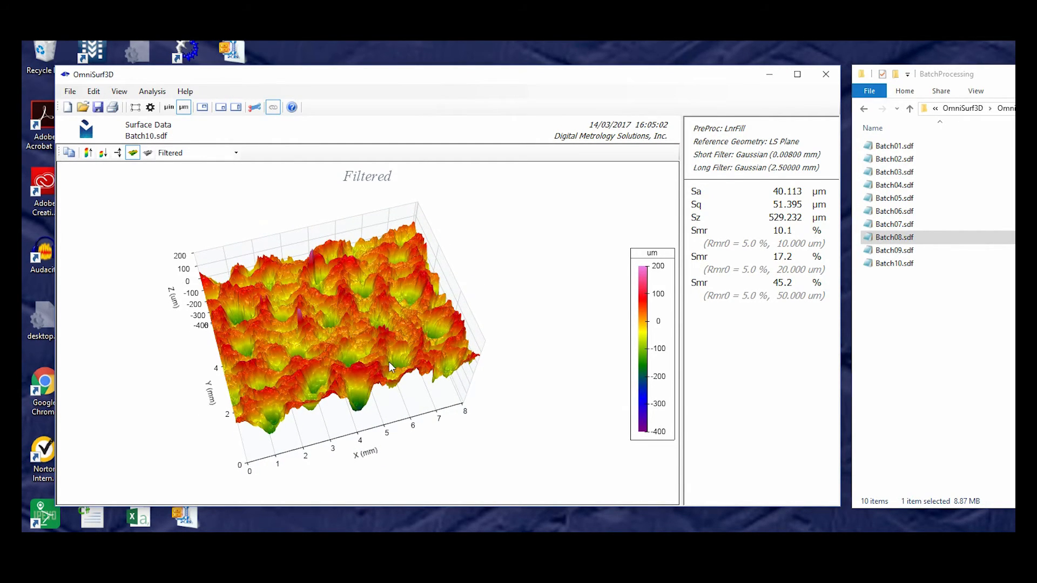
scroll(386, 364, up, 2)
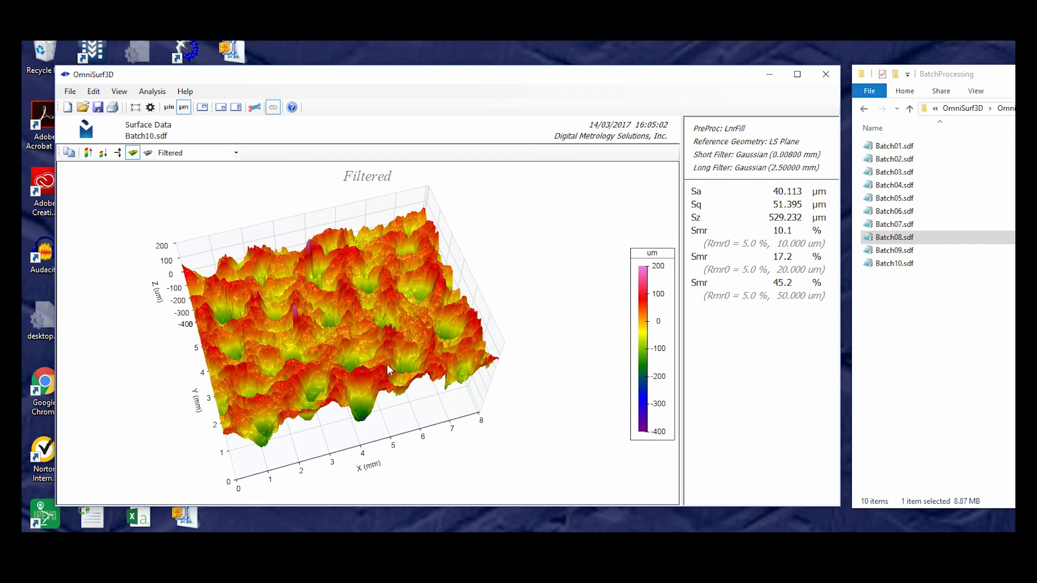